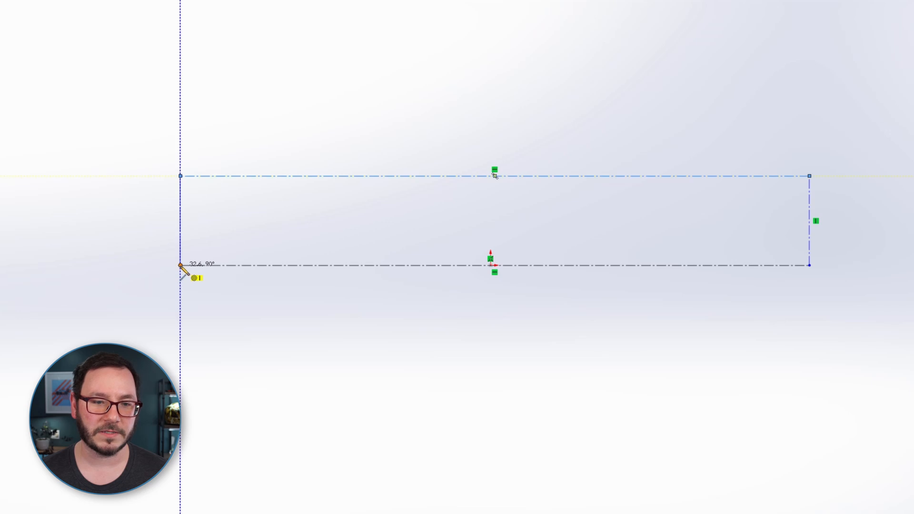
# - Close the centerline rectangle with its left edge and dimension its bottom line to 154 cm
pyautogui.click(180, 265)
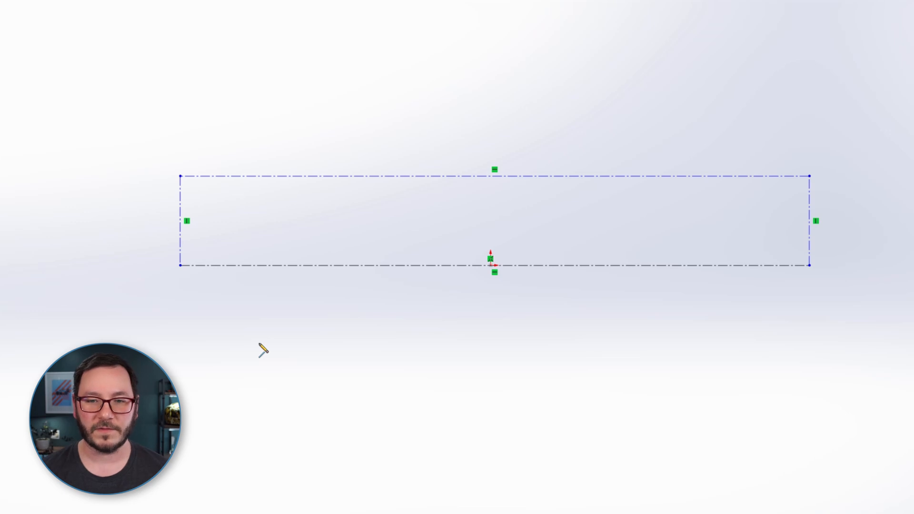
pyautogui.press('Escape')
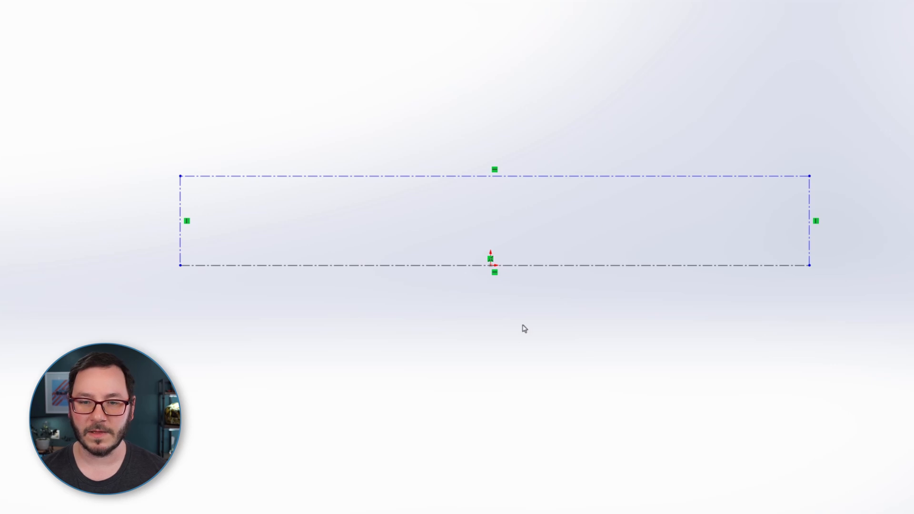
pyautogui.click(400, 266)
pyautogui.press('d')
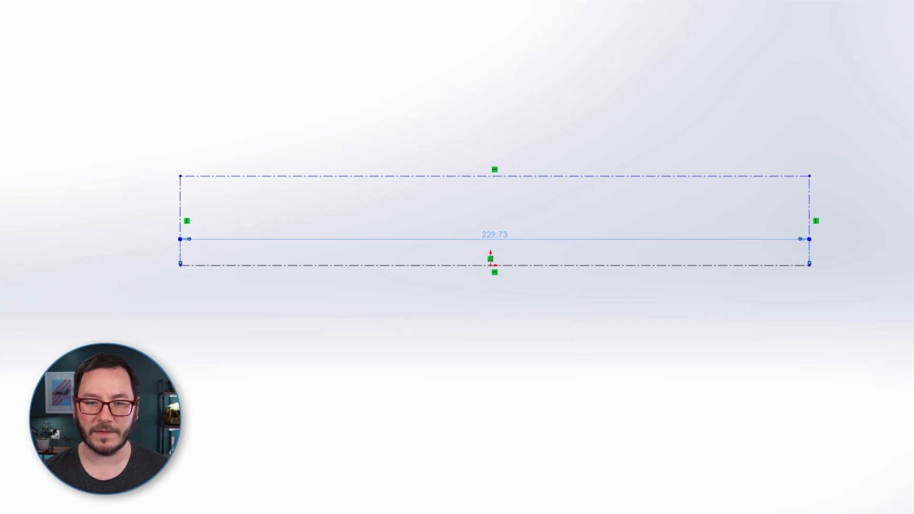
pyautogui.click(499, 237)
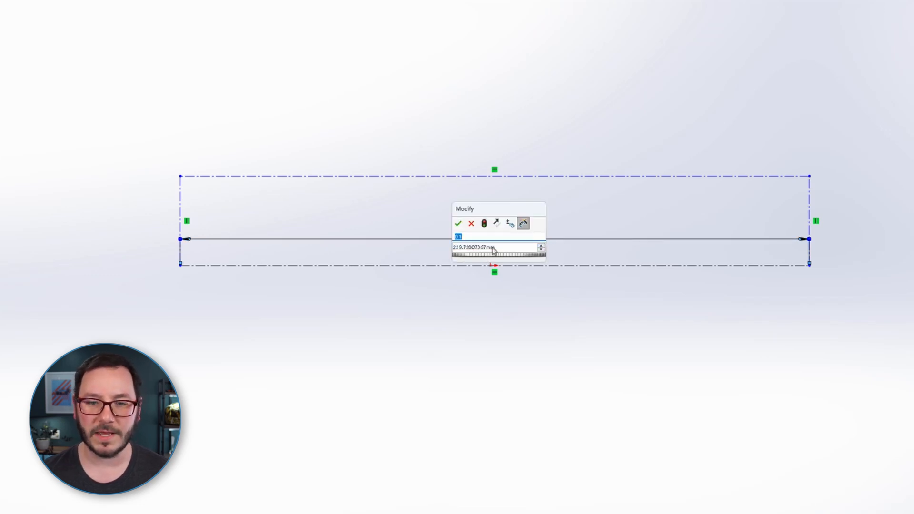
pyautogui.write('154cm')
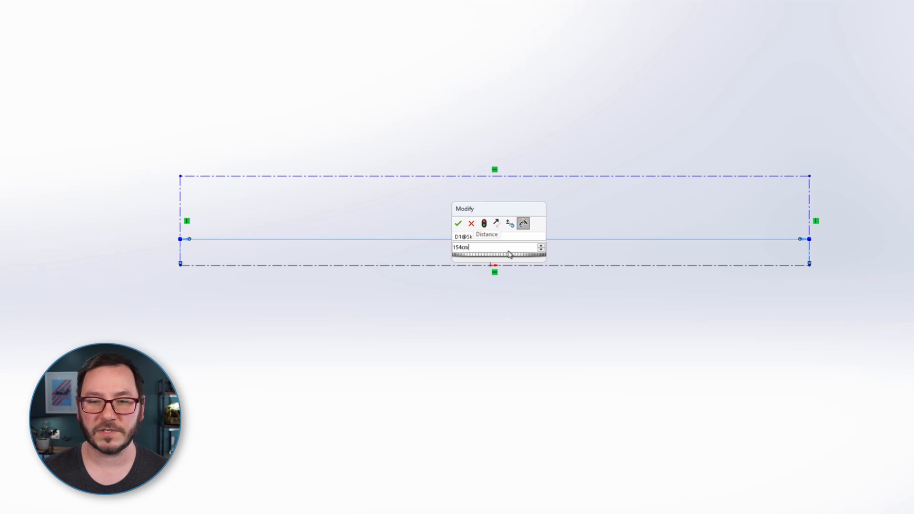
pyautogui.press('Return')
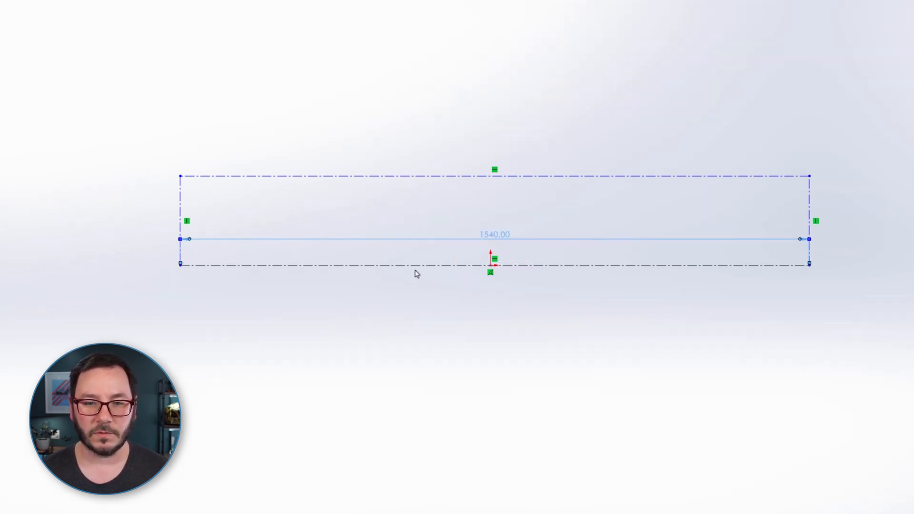
pyautogui.press('Escape')
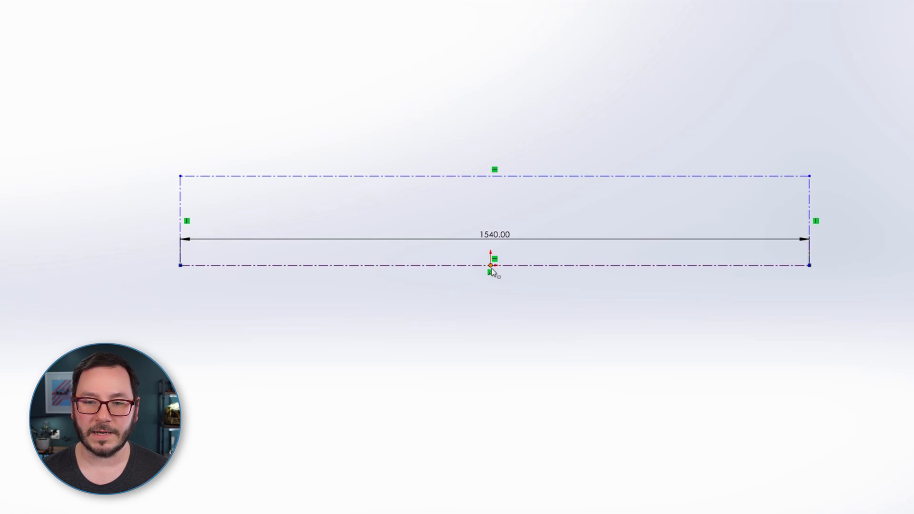
# - Add a midpoint relation between the rectangle's bottom line and the origin, and place the length dimension below the rectangle
pyautogui.keyDown('ctrl'); pyautogui.click(492, 266); pyautogui.keyUp('ctrl')
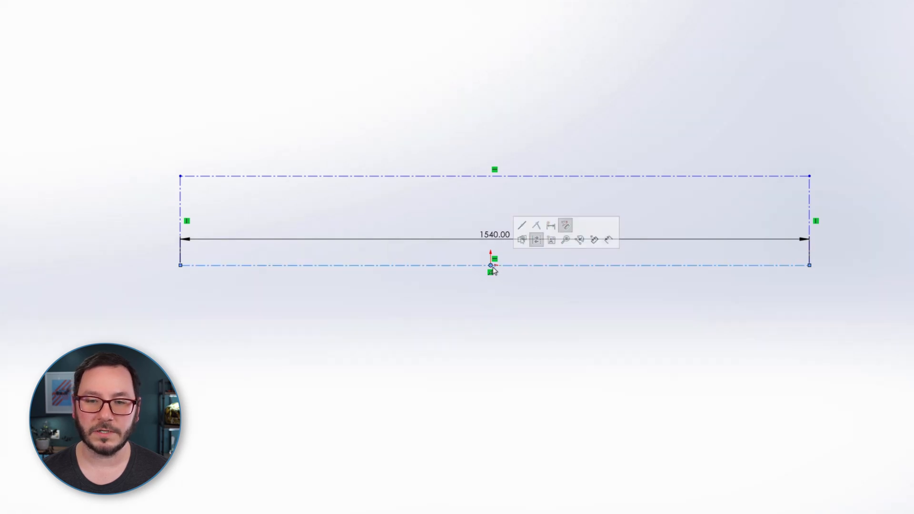
pyautogui.click(521, 232)
pyautogui.moveTo(534, 241); pyautogui.dragTo(531, 300)
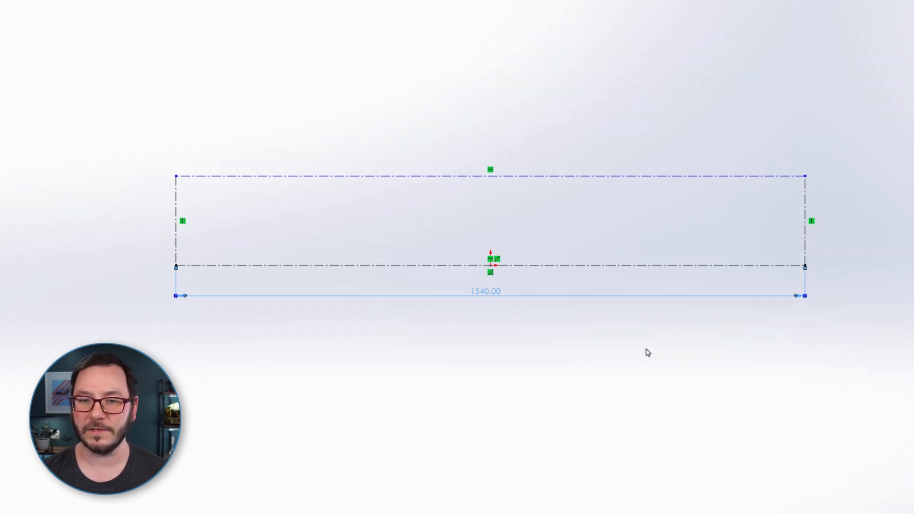
pyautogui.click(530, 367)
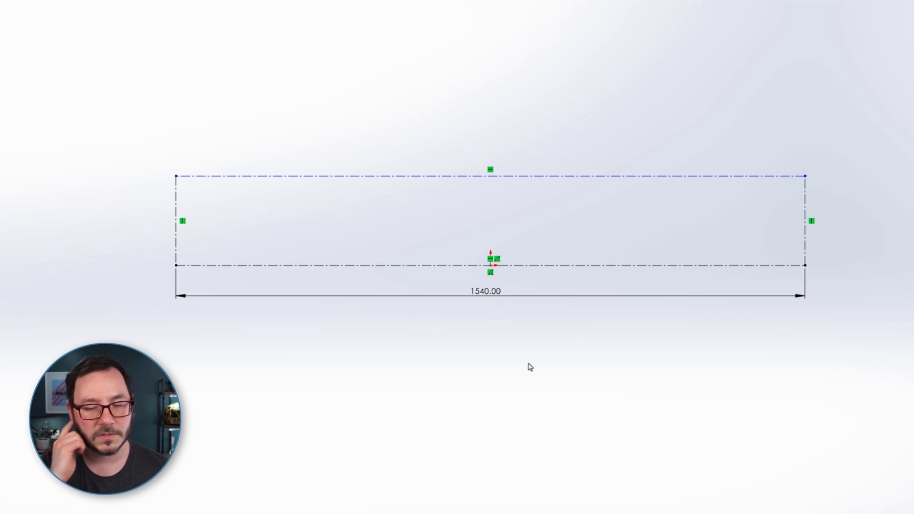
# - Insert Side Profile.png into the sketch as a high-resolution sketch picture
pyautogui.write('s')
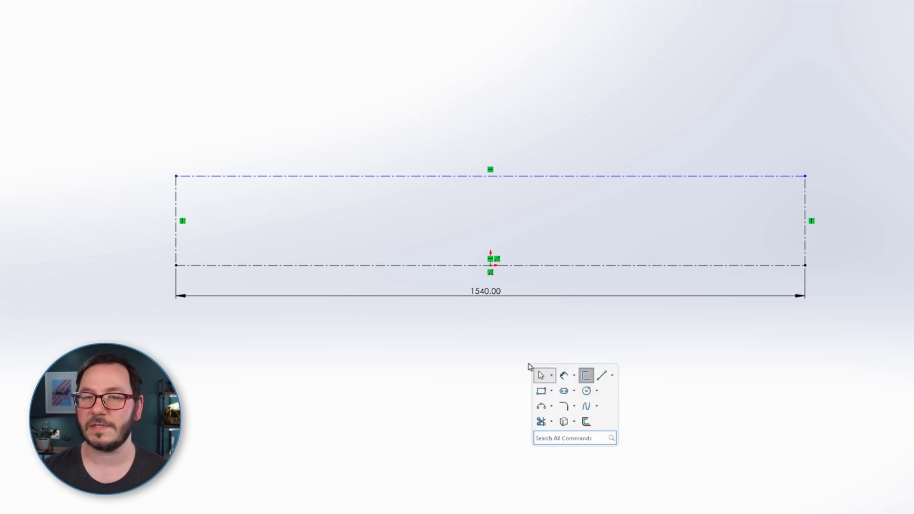
pyautogui.write('pic')
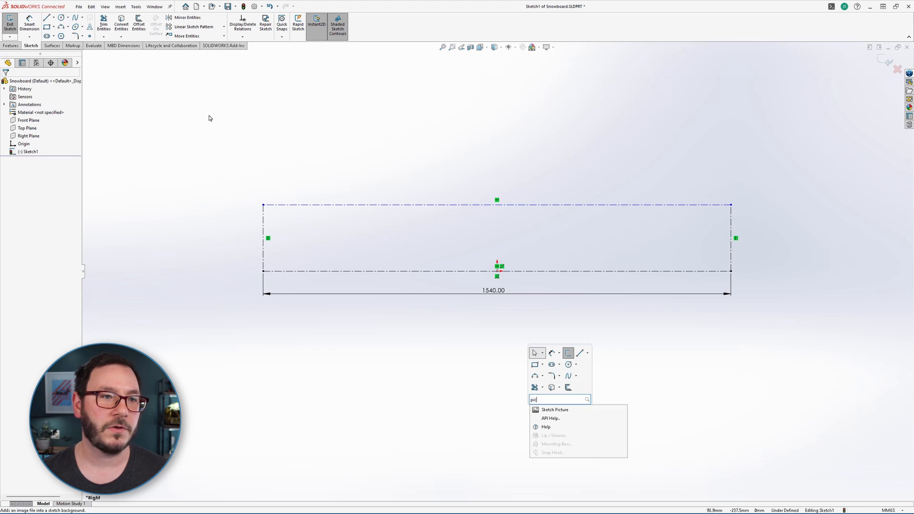
pyautogui.click(136, 7)
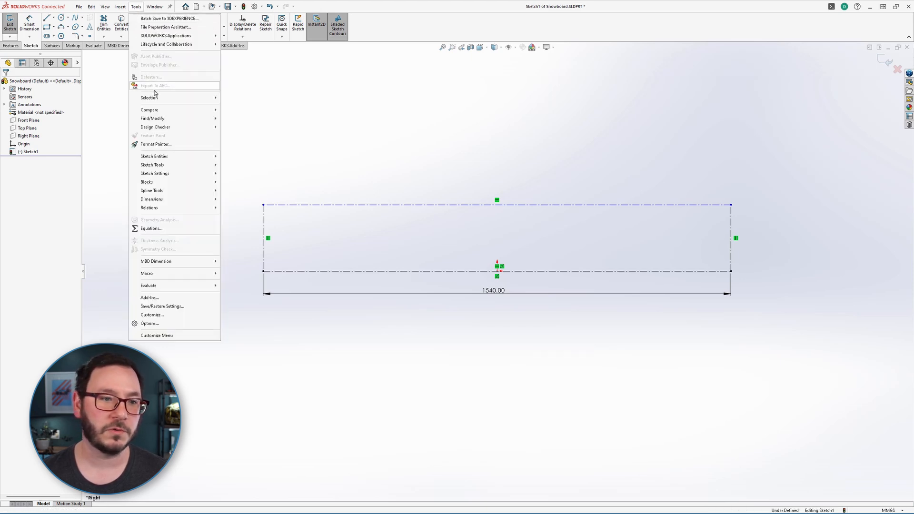
pyautogui.moveTo(167, 166)
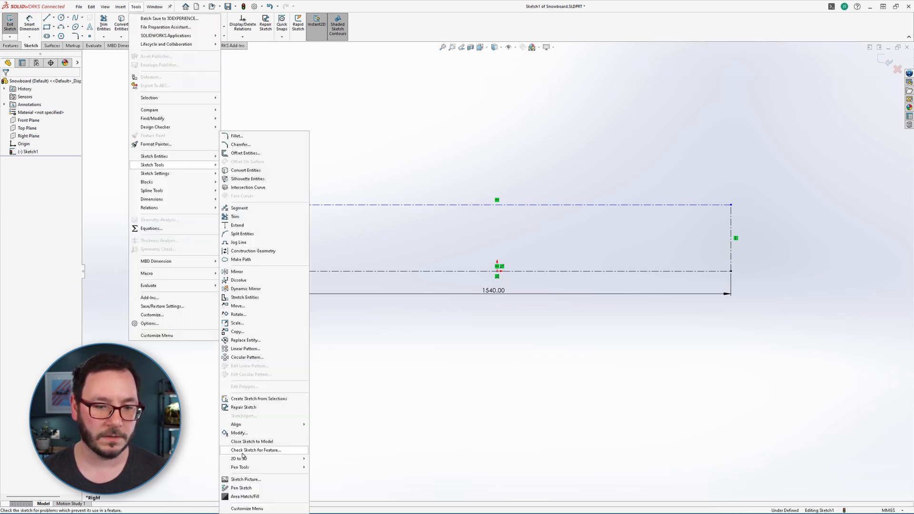
pyautogui.click(255, 480)
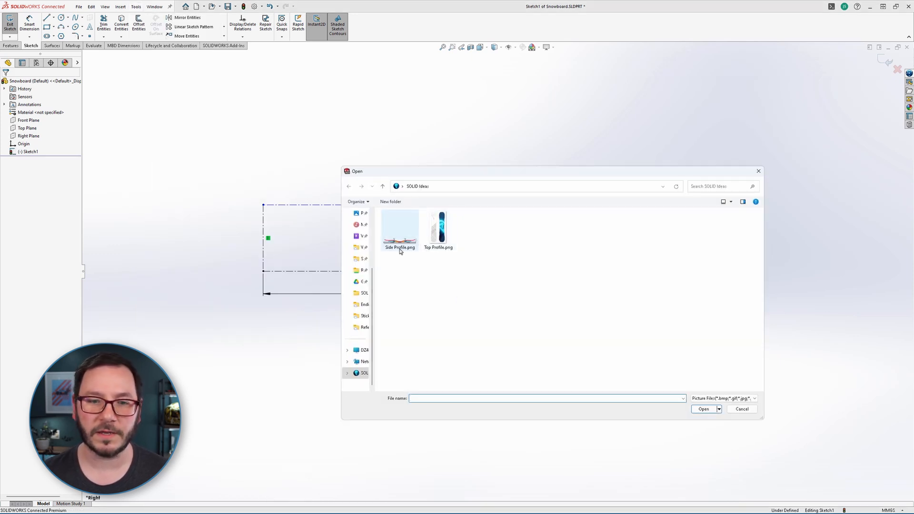
pyautogui.doubleClick(401, 238)
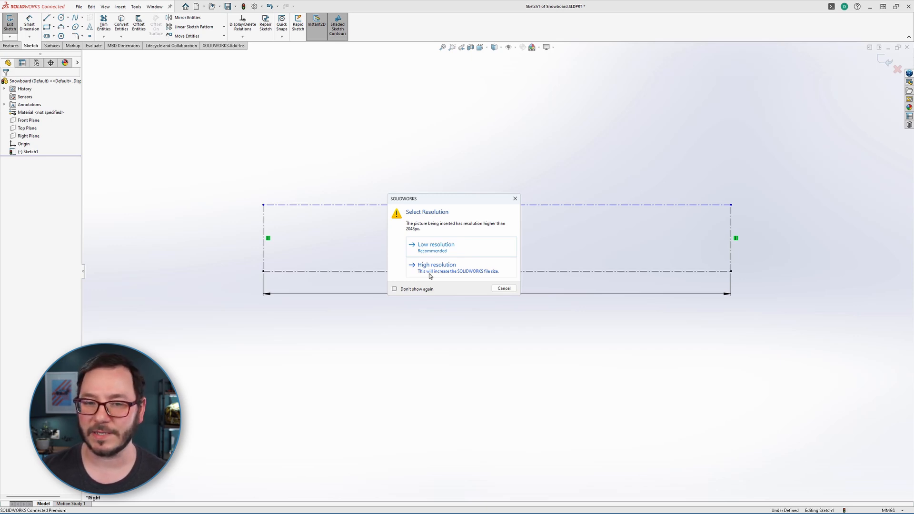
pyautogui.click(430, 269)
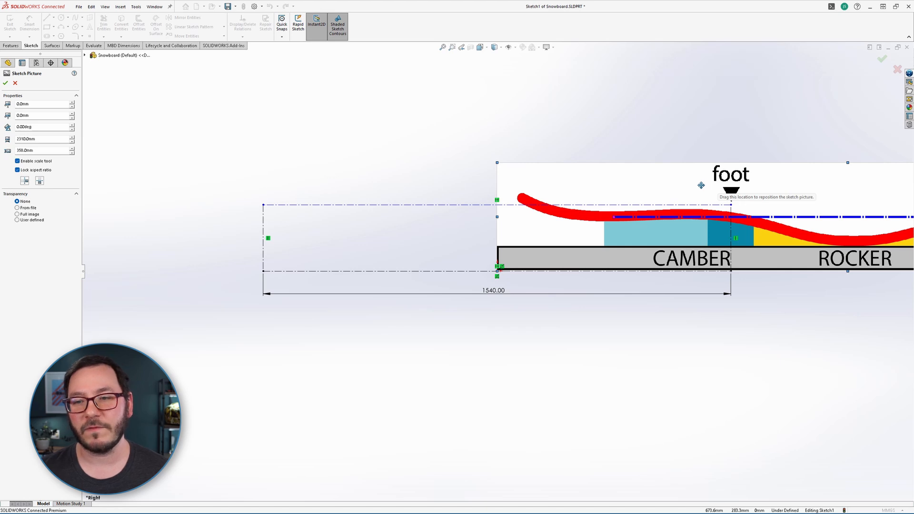
# - Move the picture over the rectangle and scale it so the red board profile measures 1540 mm from tip to tip
pyautogui.moveTo(688, 186)
pyautogui.mouseDown()
pyautogui.moveTo(408, 161)
pyautogui.moveTo(360, 148)
pyautogui.mouseUp()
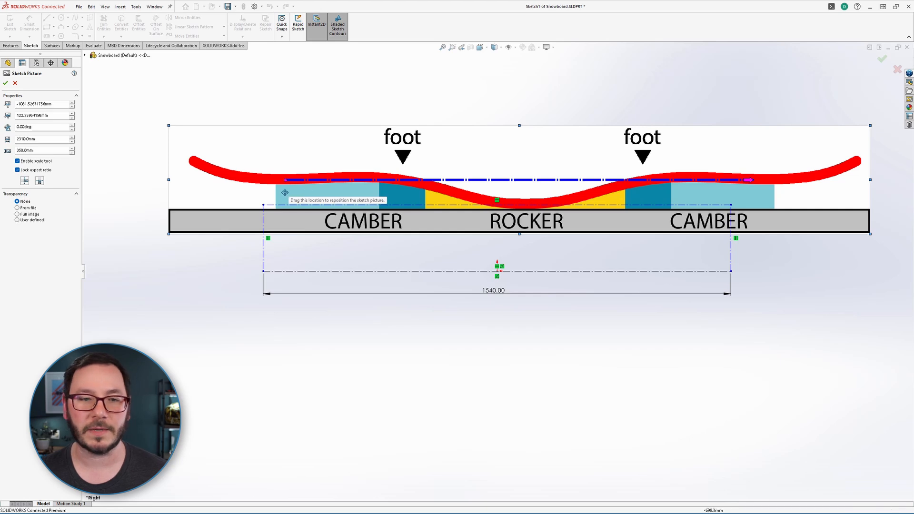
pyautogui.moveTo(286, 180); pyautogui.dragTo(191, 164)
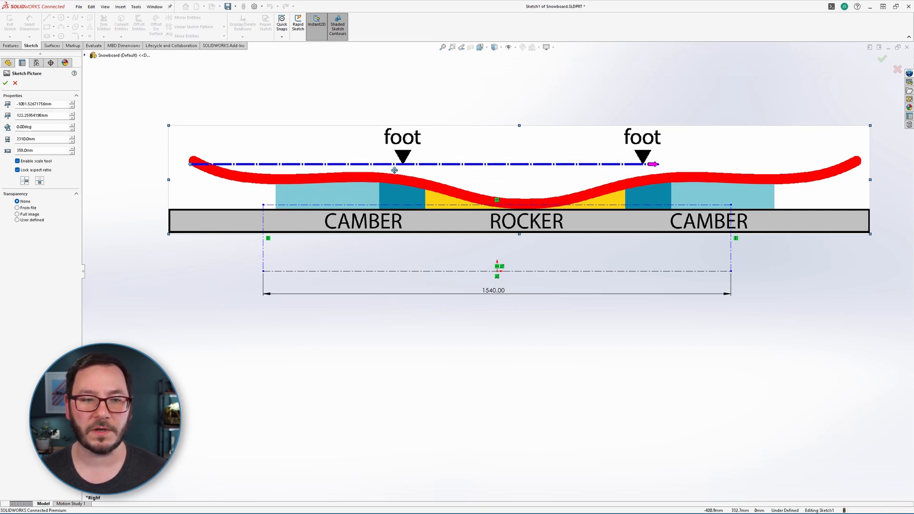
pyautogui.moveTo(656, 165); pyautogui.dragTo(860, 168)
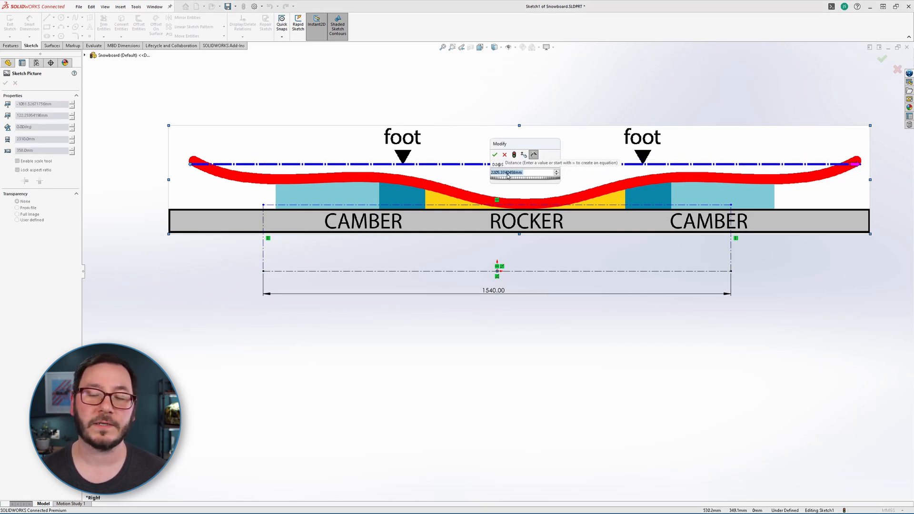
pyautogui.write('1540')
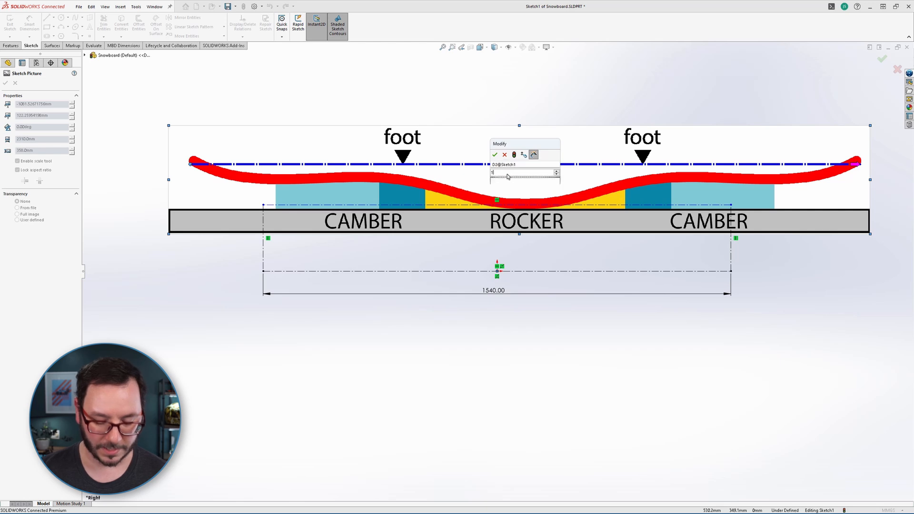
pyautogui.press('Return')
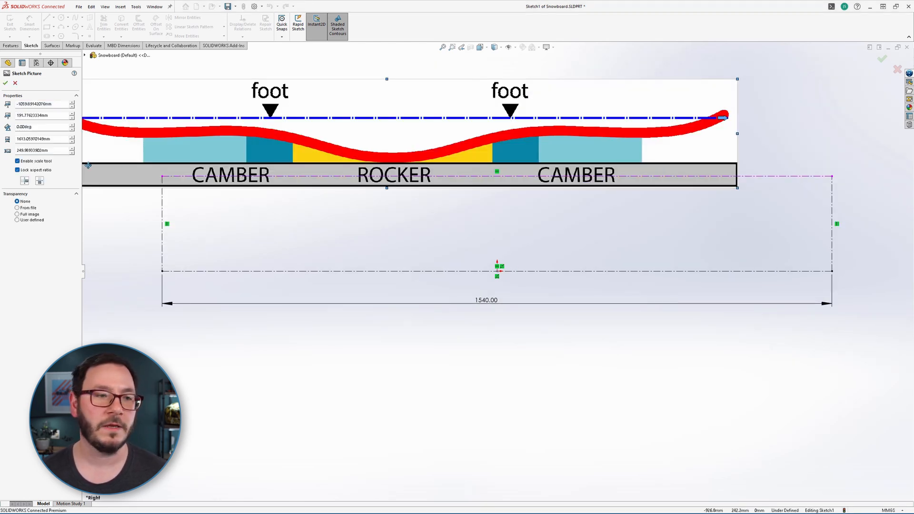
# - Disable the scale tool, align the board profile with the rectangle and origin, and fine-tune the picture's width to about 1606 mm
pyautogui.click(17, 161)
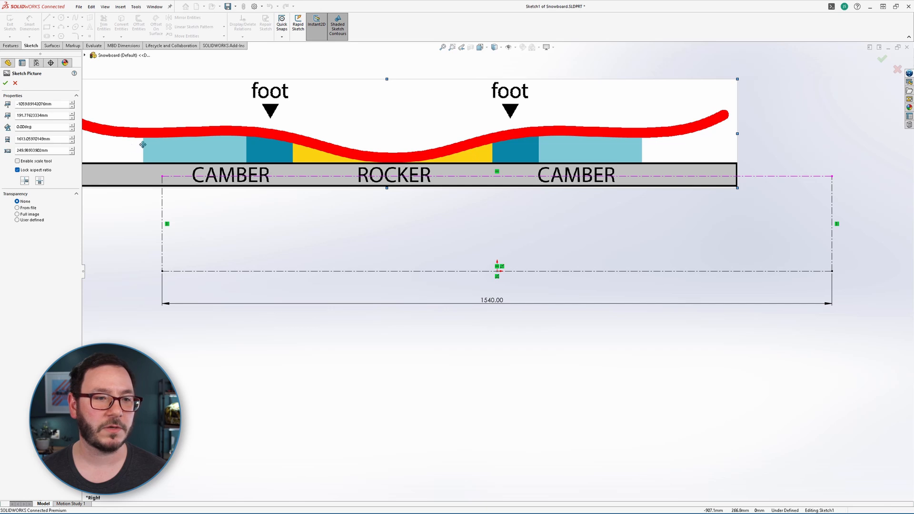
pyautogui.moveTo(182, 124)
pyautogui.mouseDown()
pyautogui.moveTo(355, 186)
pyautogui.moveTo(292, 229)
pyautogui.mouseUp()
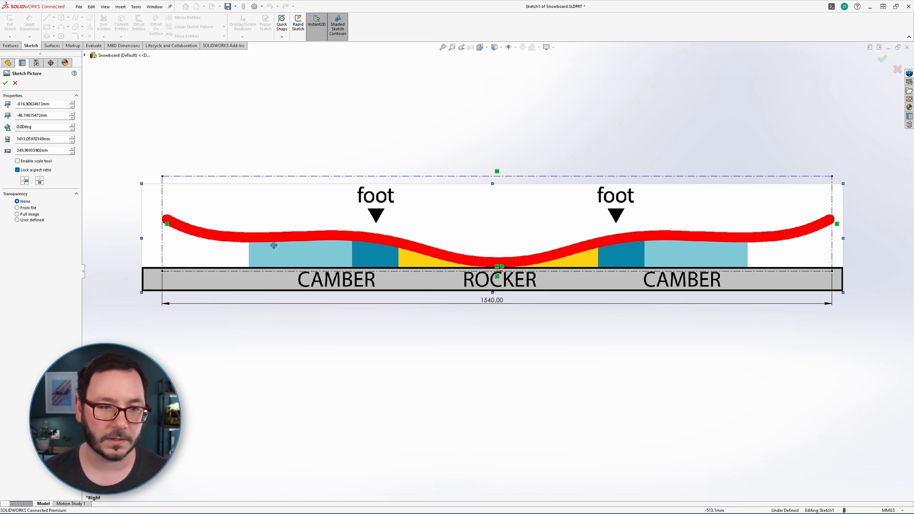
pyautogui.moveTo(512, 246); pyautogui.dragTo(512, 250)
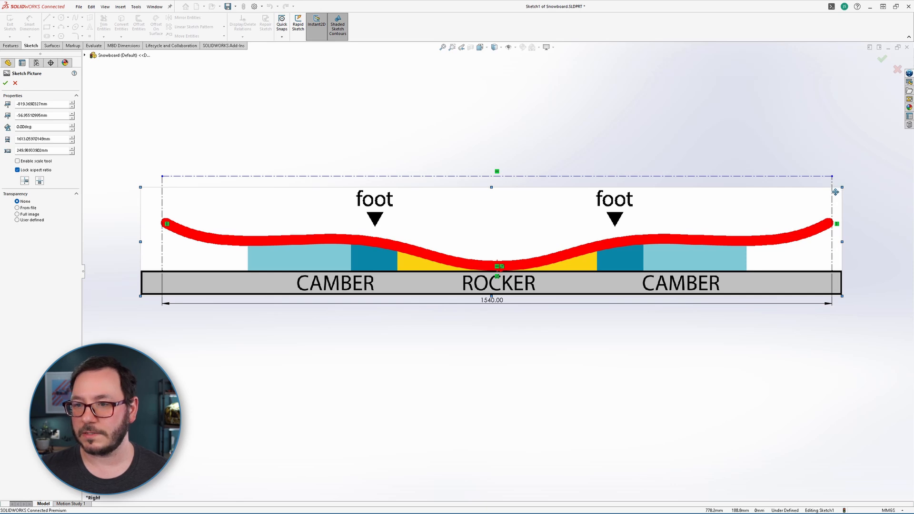
pyautogui.moveTo(843, 242); pyautogui.dragTo(841, 243)
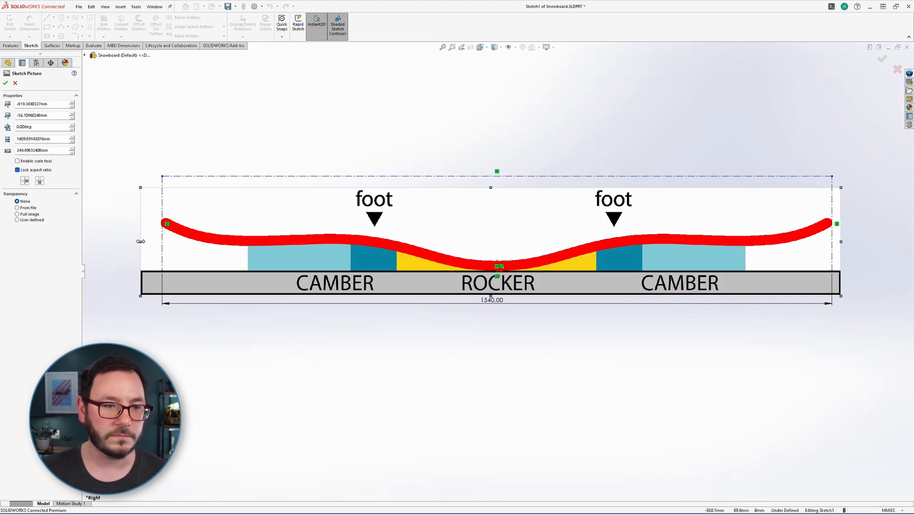
pyautogui.moveTo(141, 241); pyautogui.dragTo(142, 242)
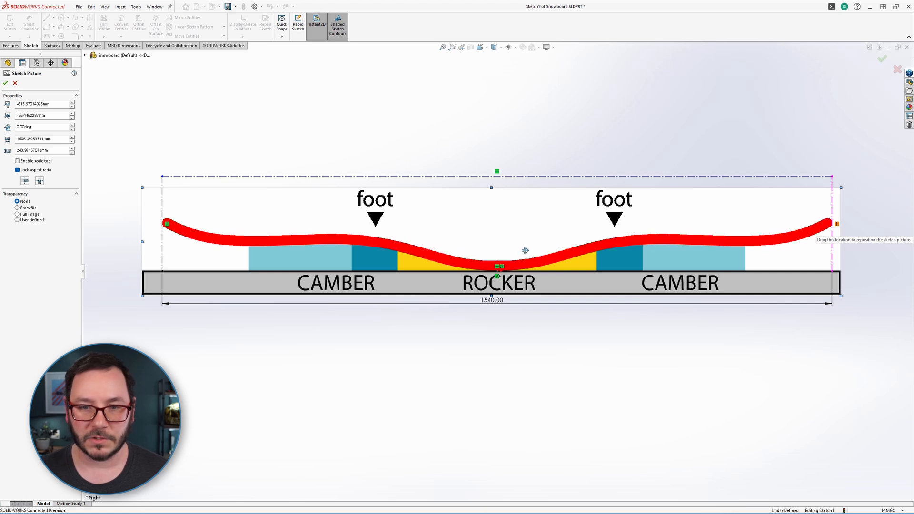
pyautogui.click(5, 84)
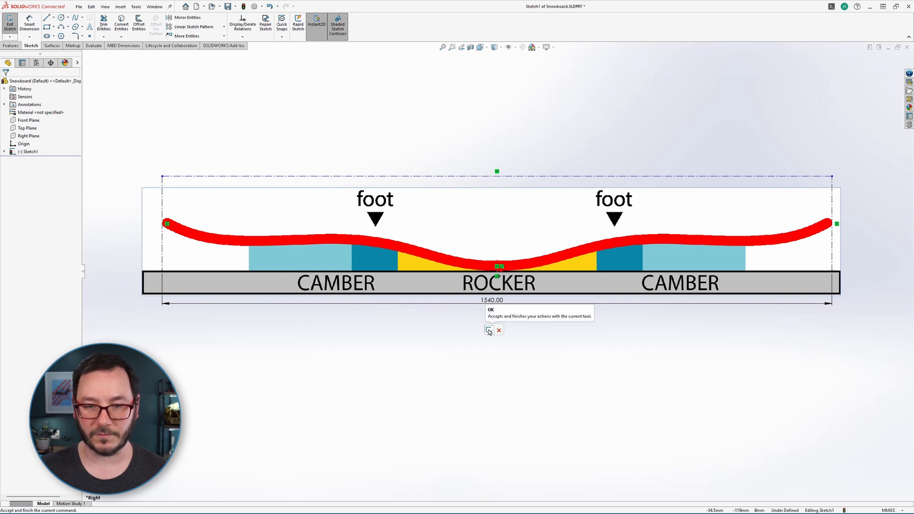
# - Exit the sketch and rename it as Side Profile
pyautogui.click(489, 331)
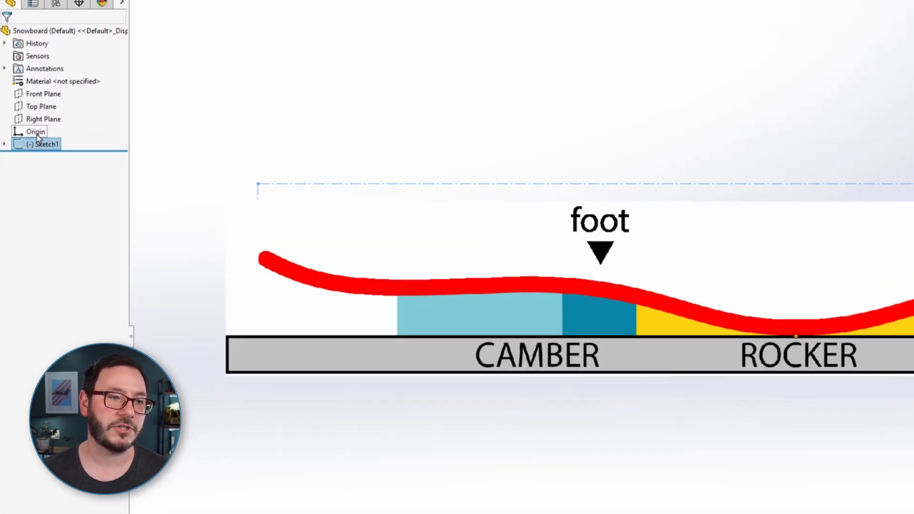
pyautogui.click(48, 144)
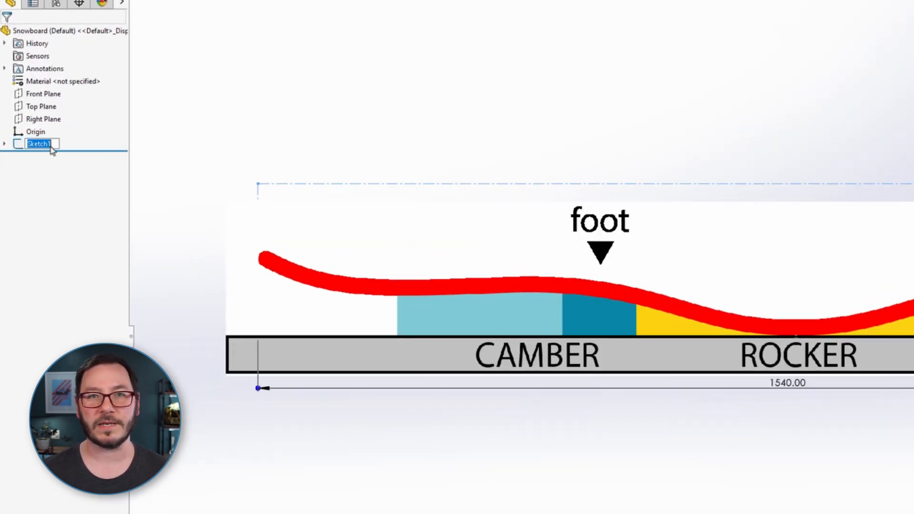
pyautogui.write('Side Profile')
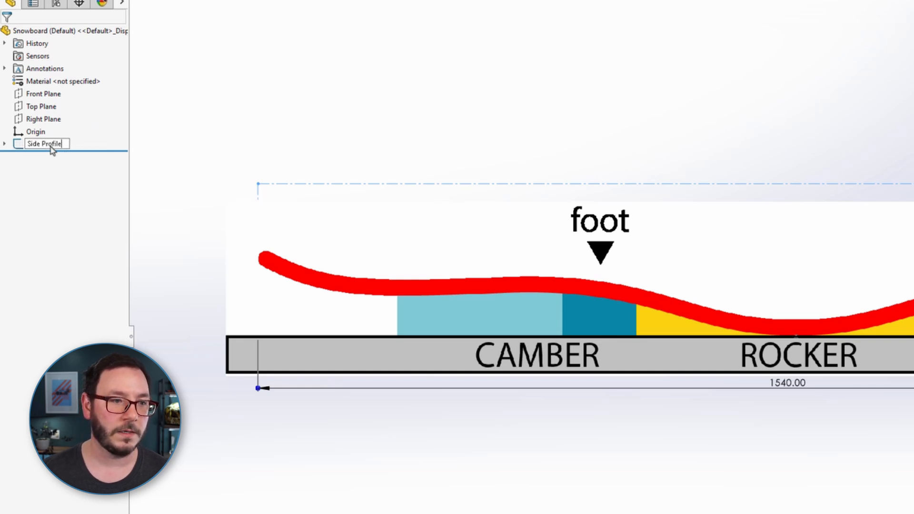
pyautogui.press('Return')
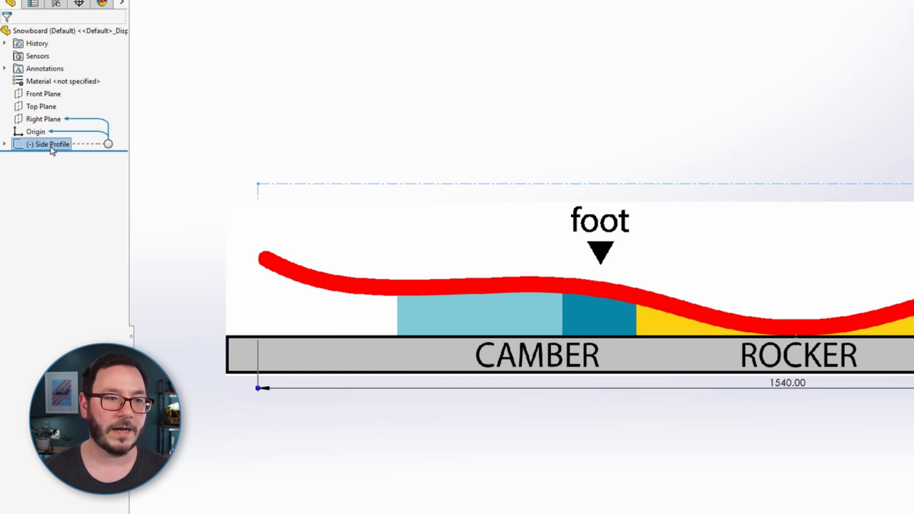
pyautogui.click(337, 108)
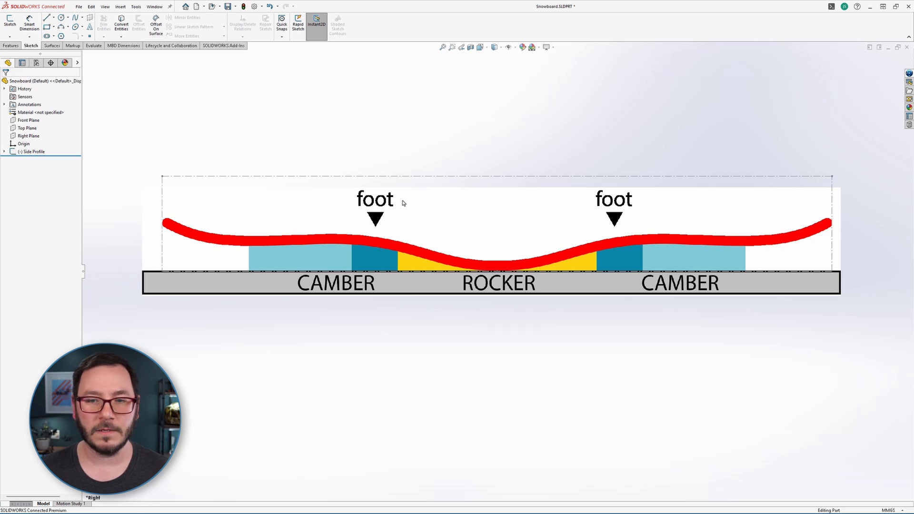
# - Start a new sketch on the Top Plane
pyautogui.moveTo(399, 202); pyautogui.dragTo(416, 225, button='middle')
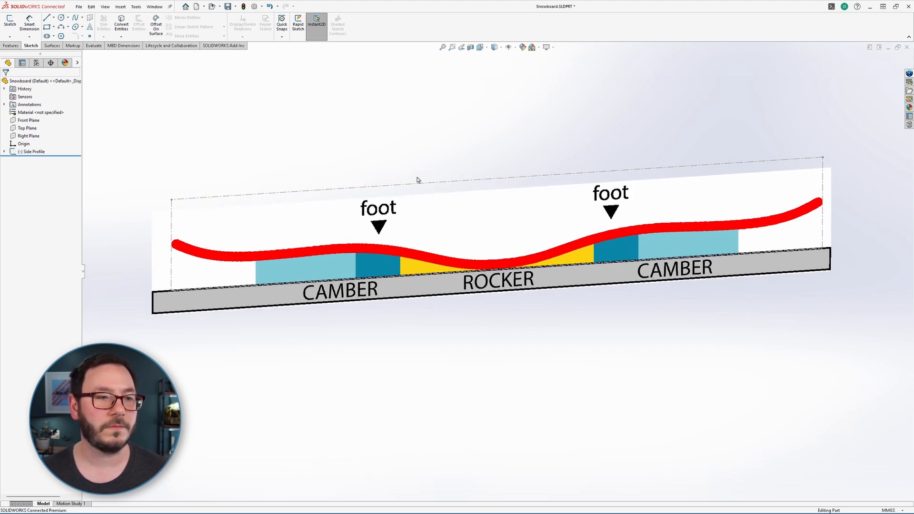
pyautogui.click(27, 128)
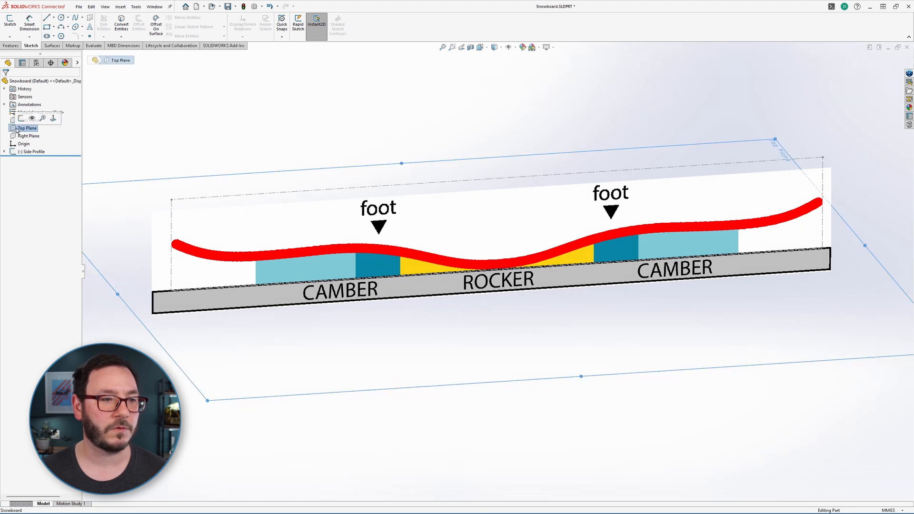
pyautogui.click(20, 119)
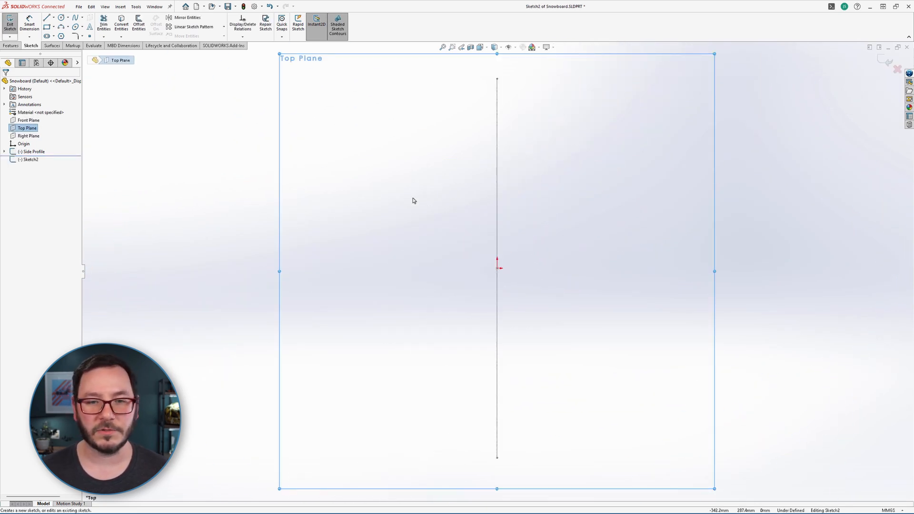
# - Insert Top Profile.png into the sketch as a high-resolution sketch picture
pyautogui.write('s')
pyautogui.write('price')
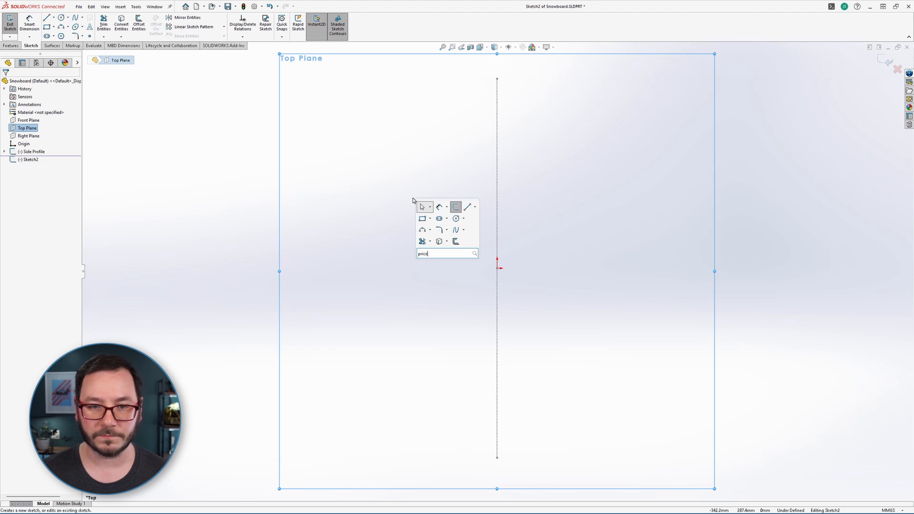
pyautogui.press('BackSpace')
pyautogui.press('BackSpace')
pyautogui.press('BackSpace')
pyautogui.press('BackSpace')
pyautogui.write('ic')
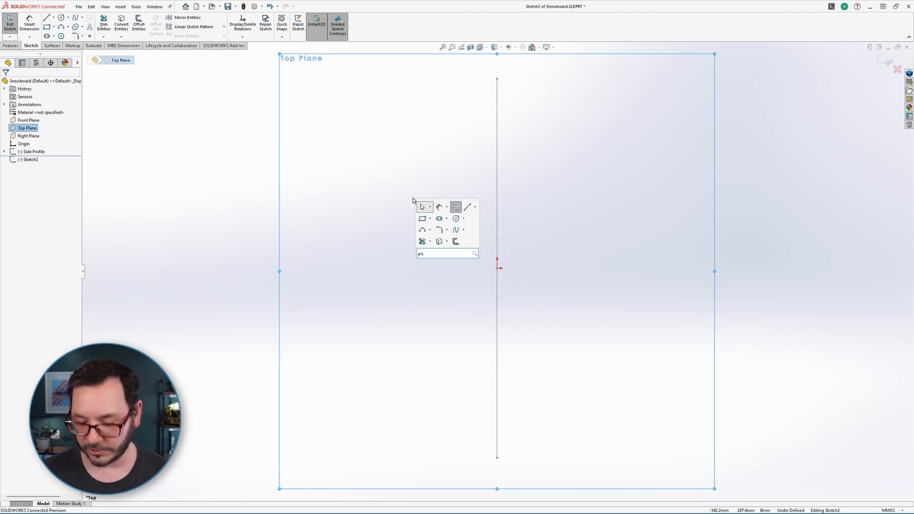
pyautogui.press('Return')
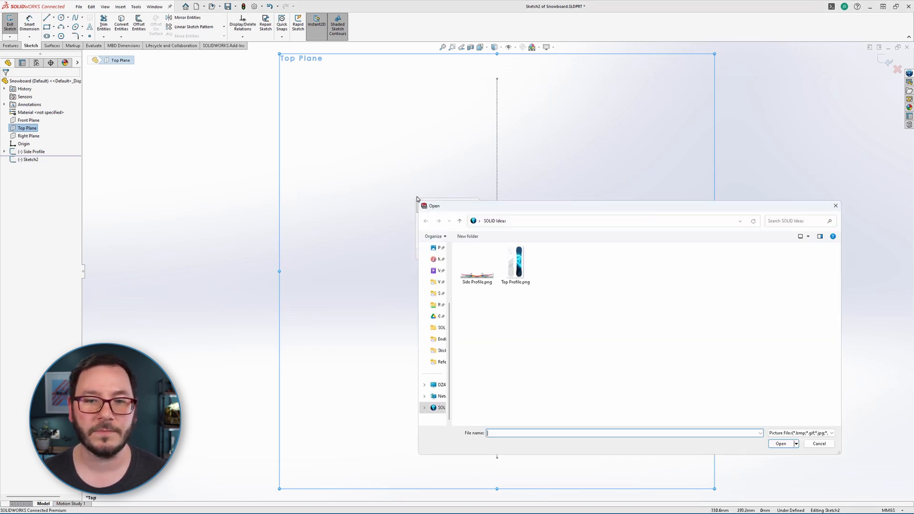
pyautogui.doubleClick(513, 268)
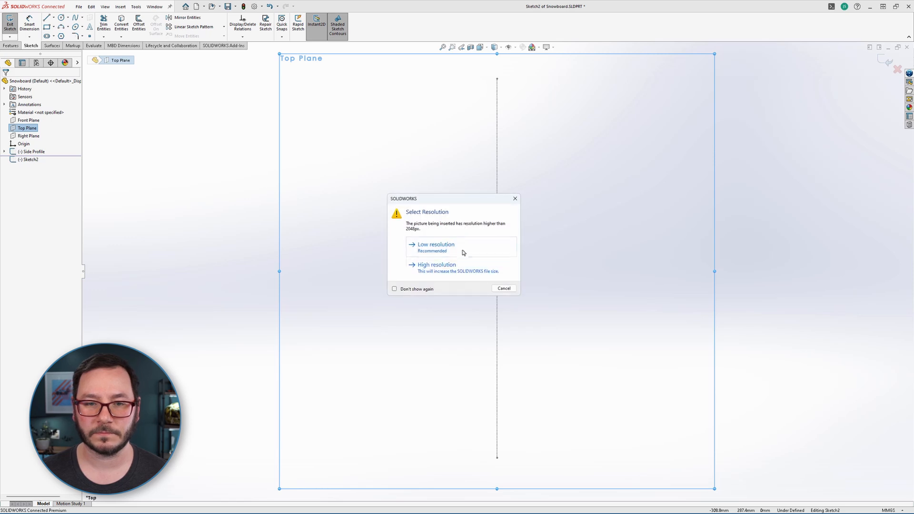
pyautogui.click(445, 270)
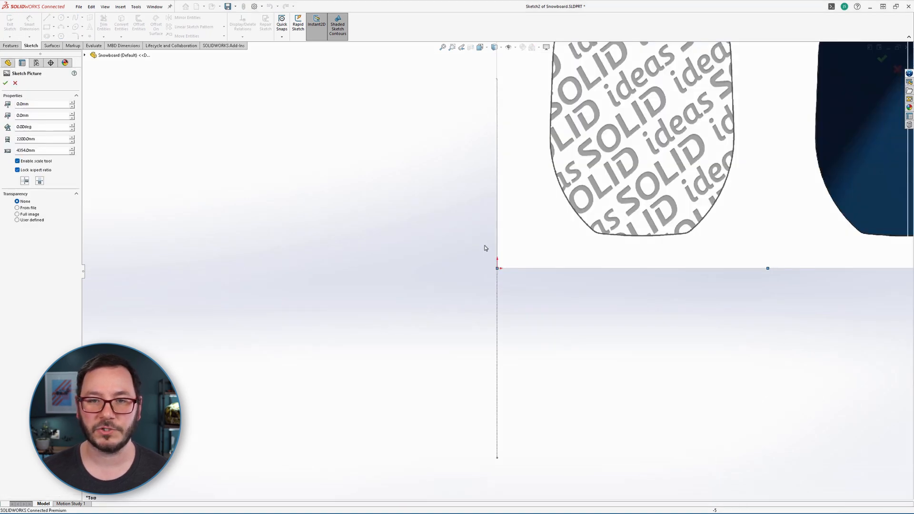
# - Disable the picture's scale tool, shrink the picture to about 937 mm wide, and move the blue board over the origin
pyautogui.moveTo(483, 276); pyautogui.dragTo(385, 320)
pyautogui.scroll(4, 384, 320)
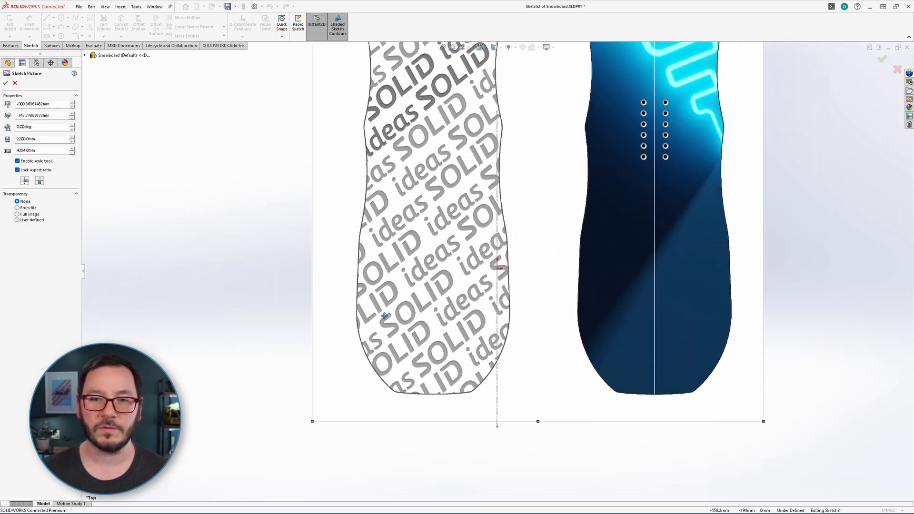
pyautogui.click(17, 161)
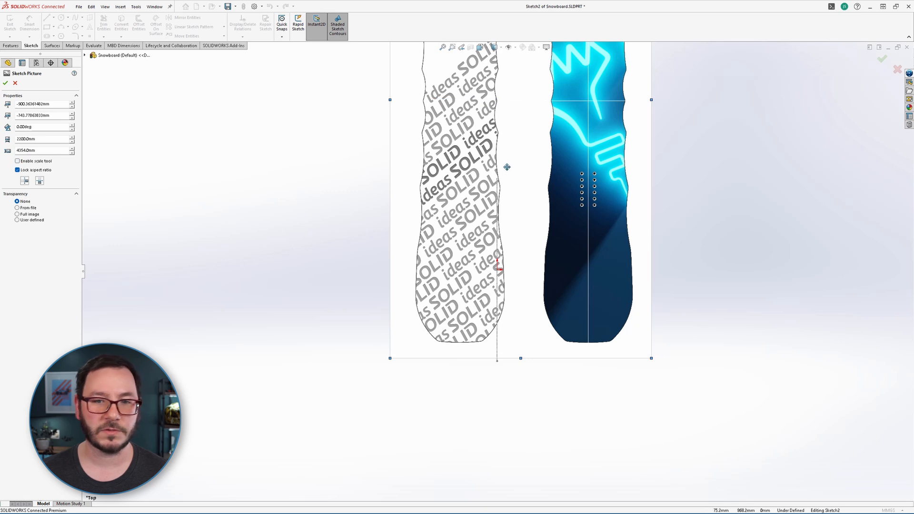
pyautogui.moveTo(507, 167); pyautogui.dragTo(481, 249)
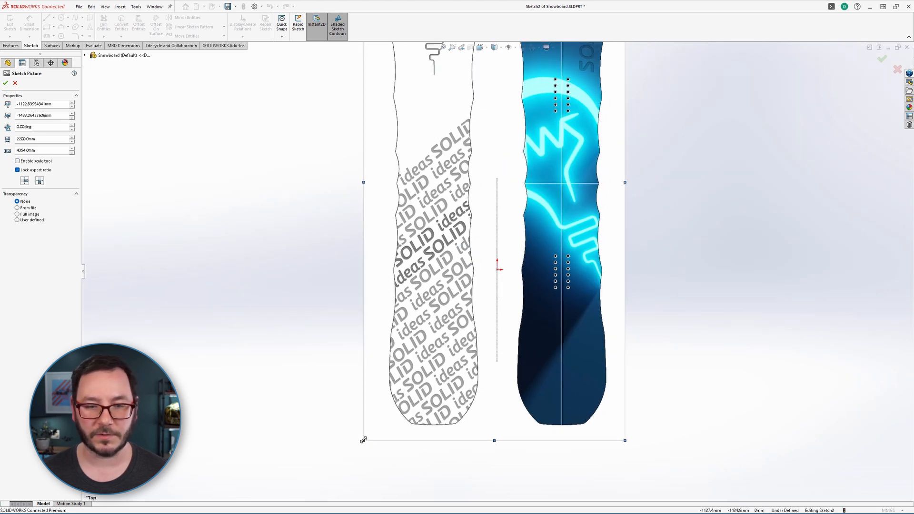
pyautogui.moveTo(363, 441); pyautogui.dragTo(513, 144)
pyautogui.moveTo(567, 130)
pyautogui.mouseDown()
pyautogui.moveTo(481, 356)
pyautogui.moveTo(474, 353)
pyautogui.moveTo(487, 345)
pyautogui.mouseUp()
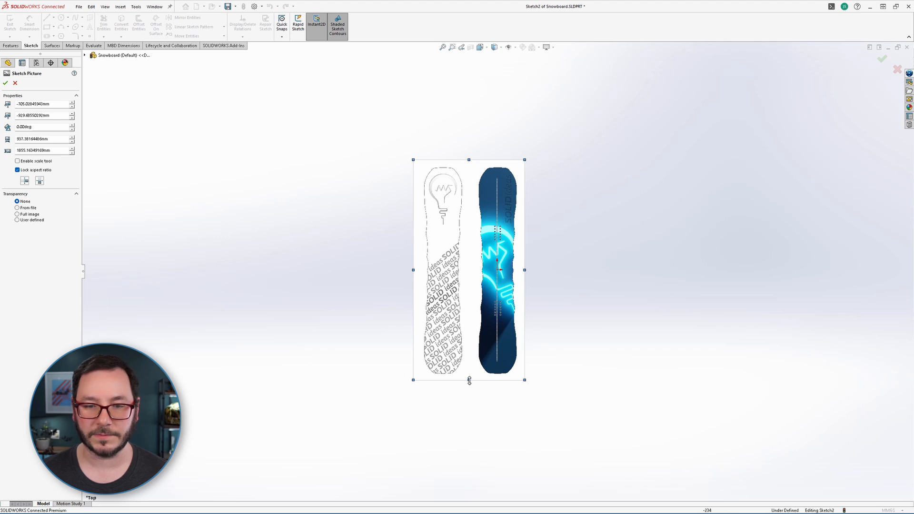
# - Resize the picture to about 828 mm by 1639 mm and align the blue board's white crosshair with the origin
pyautogui.moveTo(470, 380); pyautogui.dragTo(470, 368)
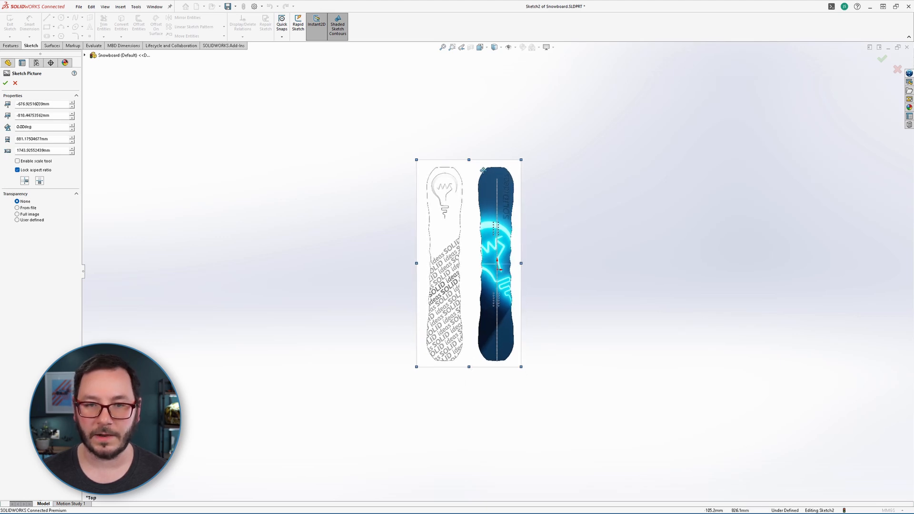
pyautogui.moveTo(469, 159); pyautogui.dragTo(467, 172)
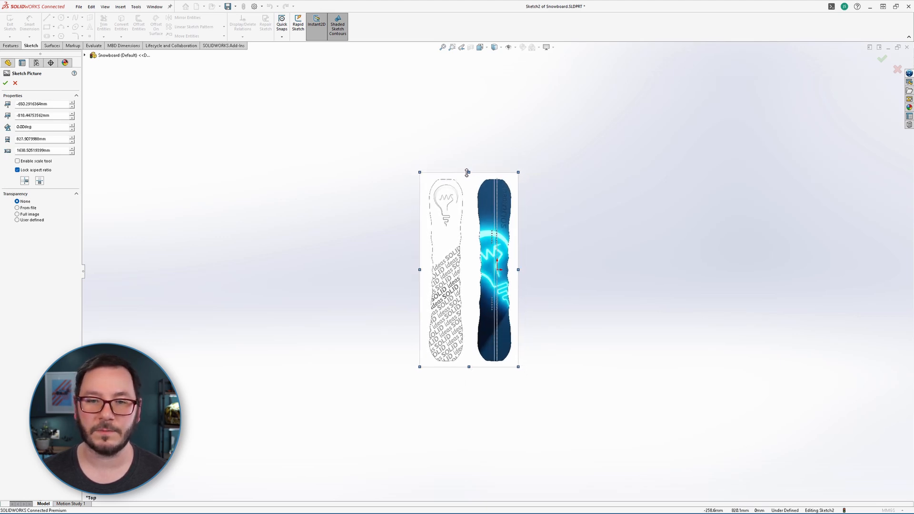
pyautogui.moveTo(472, 239); pyautogui.dragTo(475, 238)
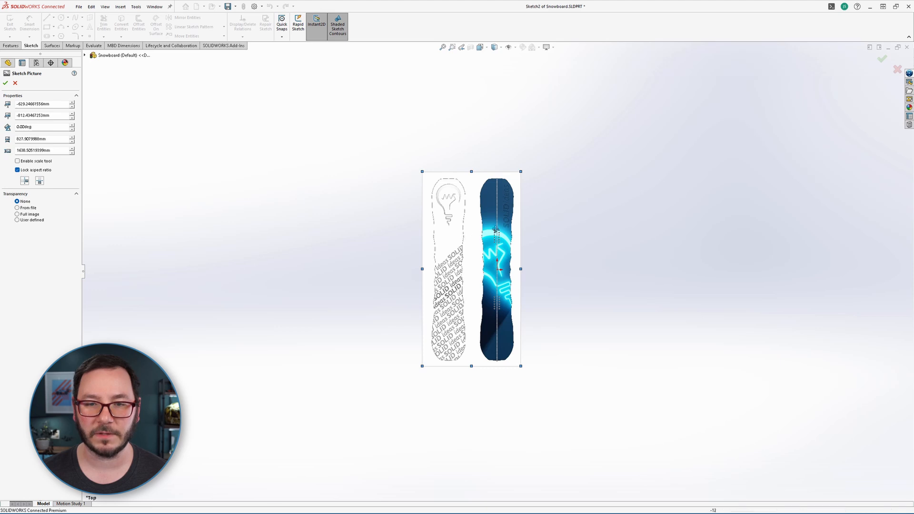
pyautogui.scroll(-2, 493, 238)
pyautogui.scroll(-2, 495, 255)
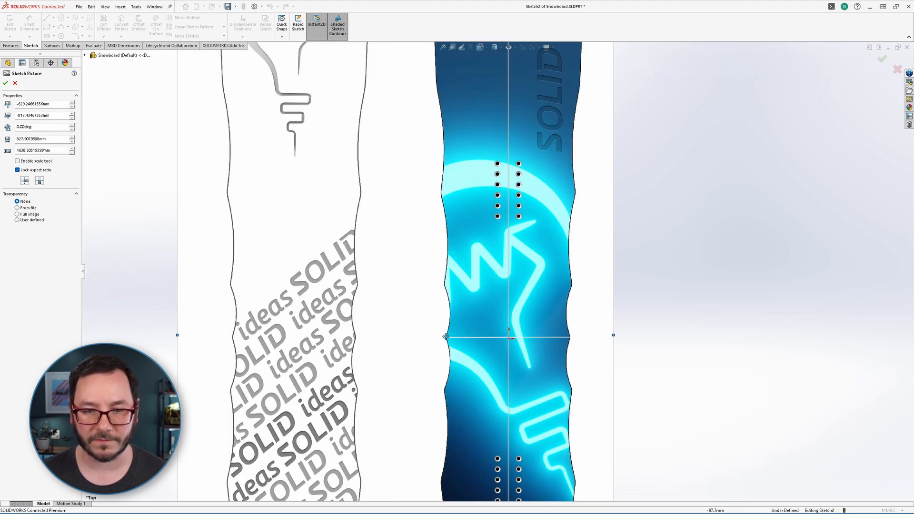
pyautogui.scroll(-1, 489, 314)
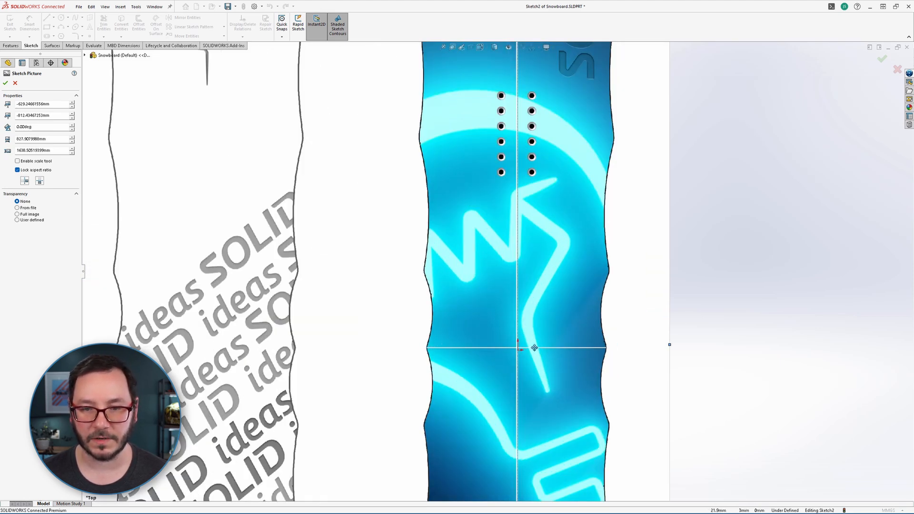
pyautogui.moveTo(534, 349); pyautogui.dragTo(535, 351)
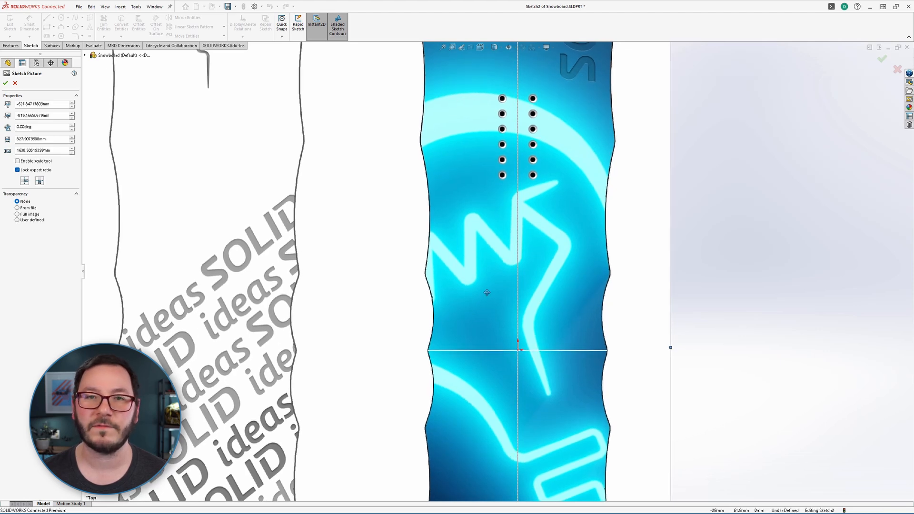
# - Fine-tune the picture to about 832 mm by 1646 mm, match the blue board to the reference line's ends, and accept it
pyautogui.scroll(3, 442, 224)
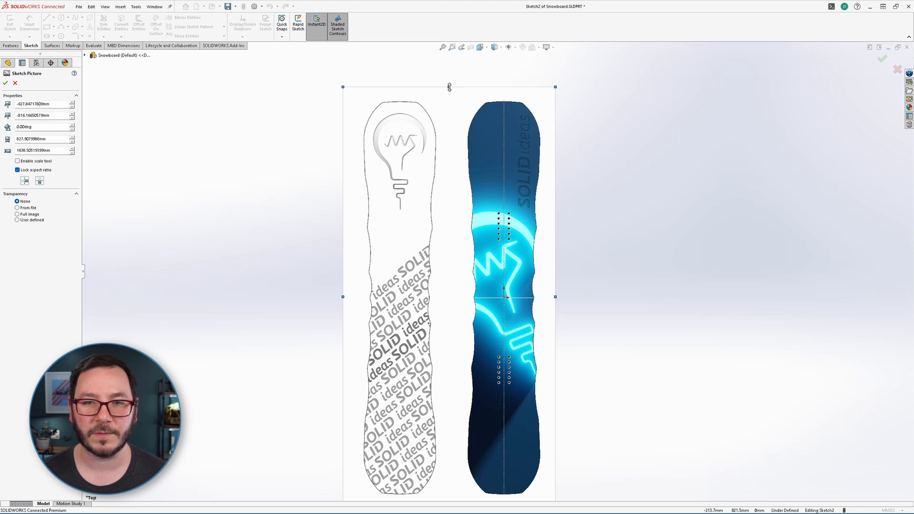
pyautogui.moveTo(449, 88); pyautogui.dragTo(450, 86)
pyautogui.scroll(-4, 477, 417)
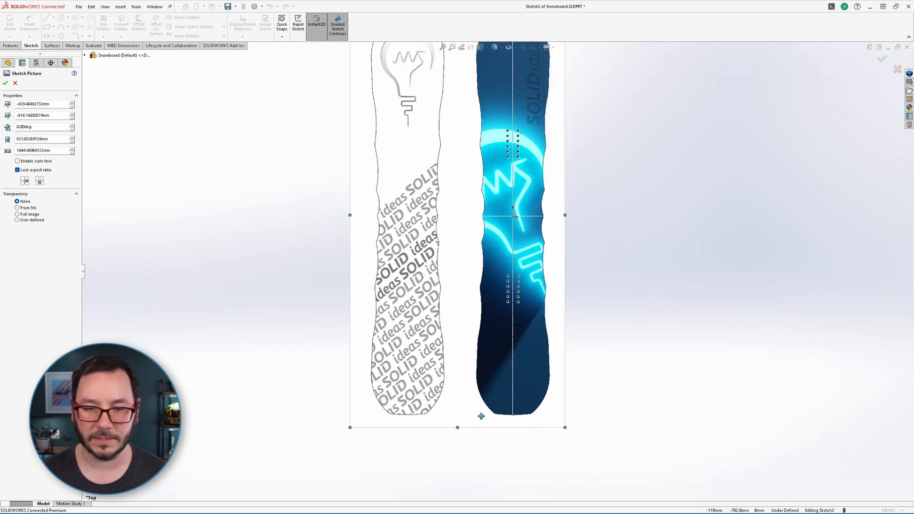
pyautogui.scroll(-1, 436, 400)
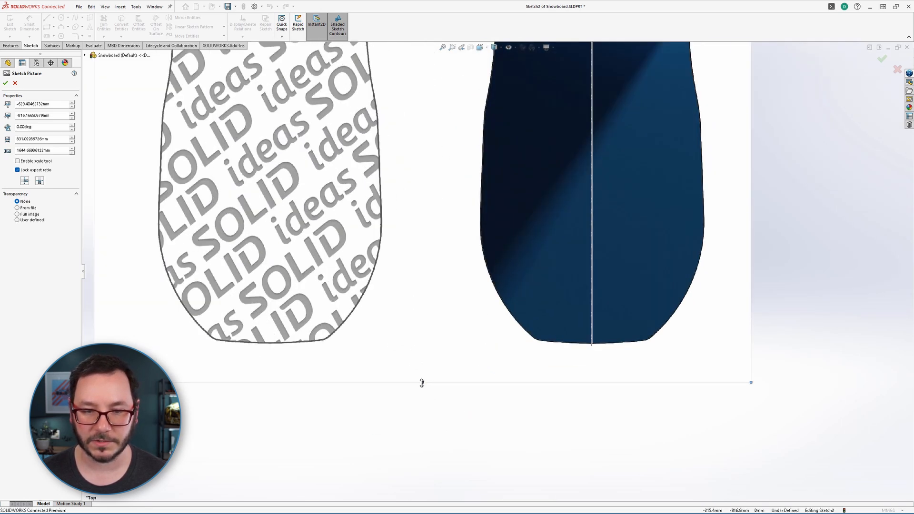
pyautogui.moveTo(421, 382); pyautogui.dragTo(421, 384)
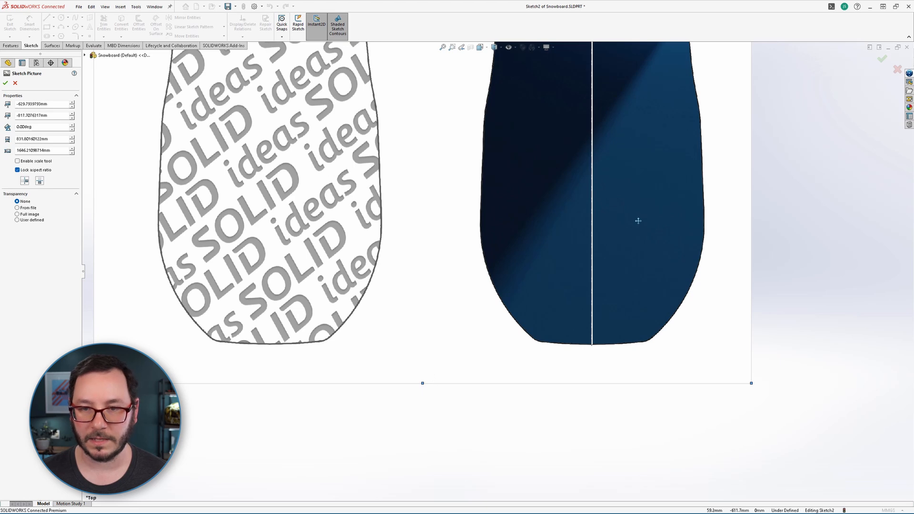
pyautogui.moveTo(637, 220); pyautogui.dragTo(637, 219)
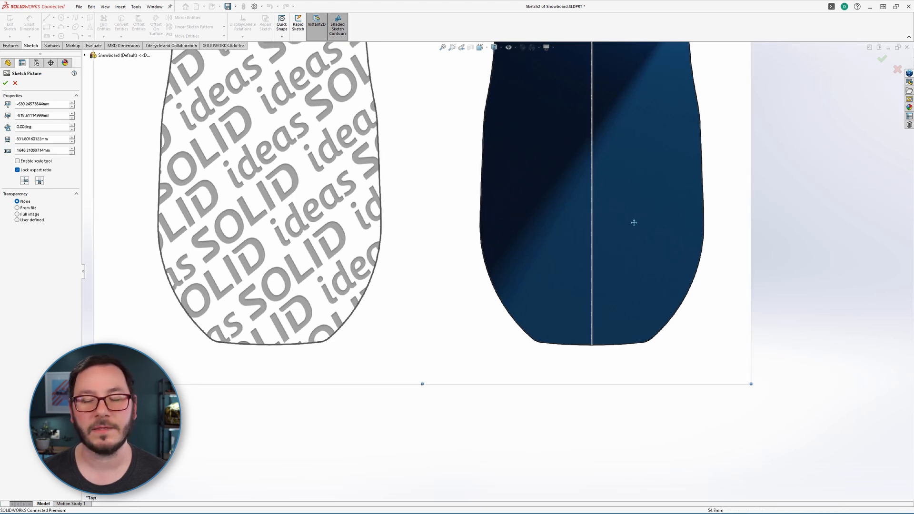
pyautogui.scroll(6, 619, 209)
pyautogui.scroll(-5, 540, 117)
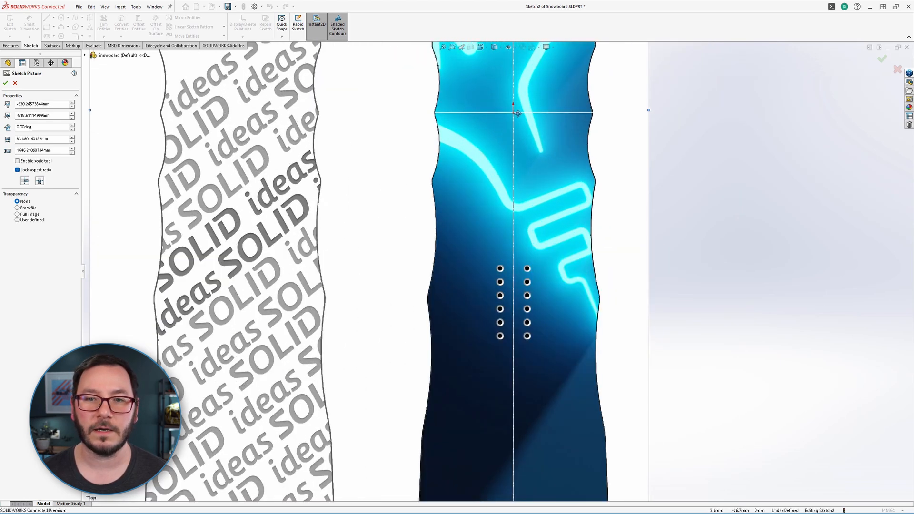
pyautogui.scroll(5, 517, 114)
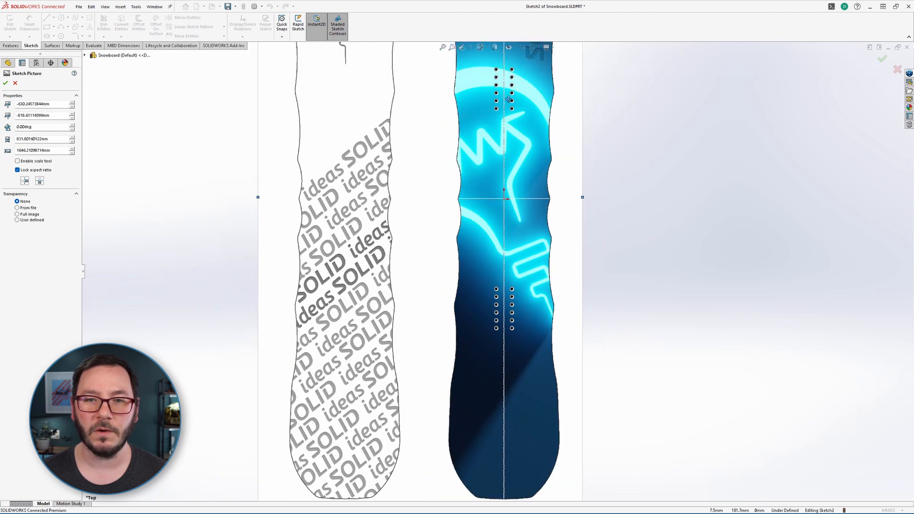
pyautogui.scroll(-1, 507, 99)
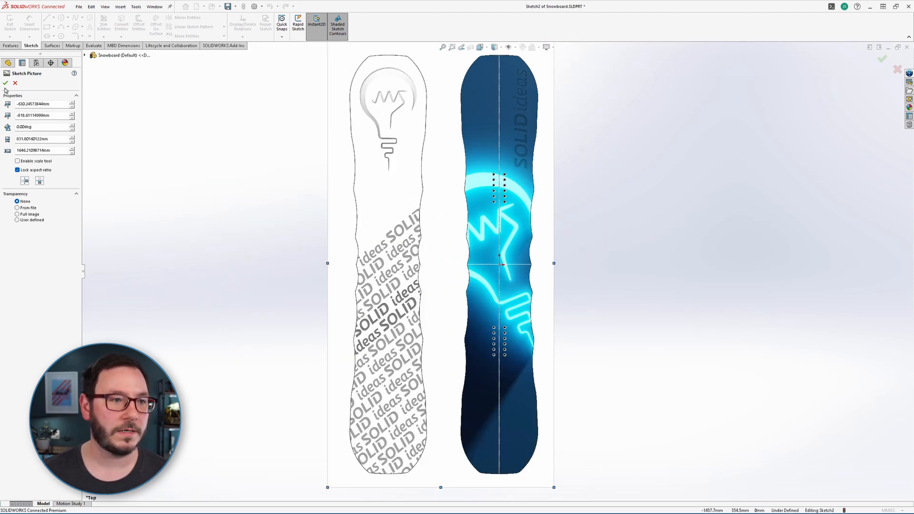
pyautogui.click(5, 84)
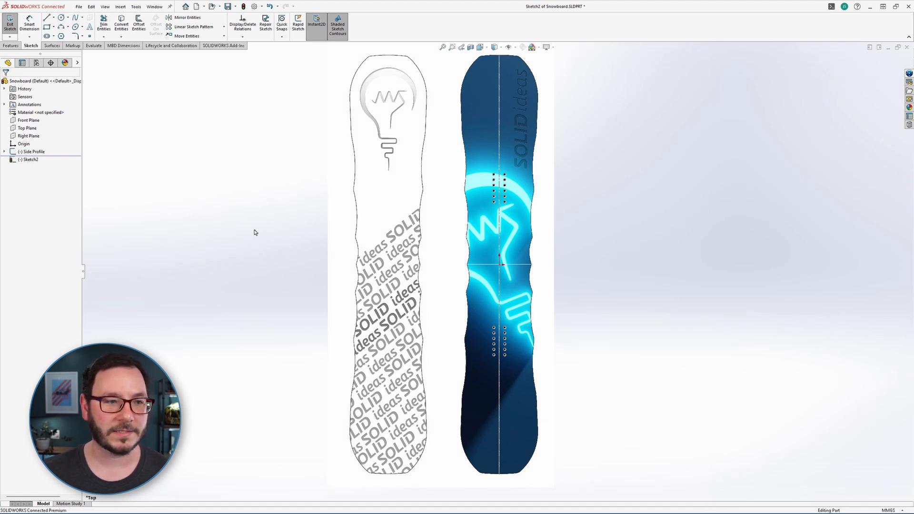
# - Exit the sketch and rename it as Top Profile
pyautogui.hotkey('ctrl', 'b')
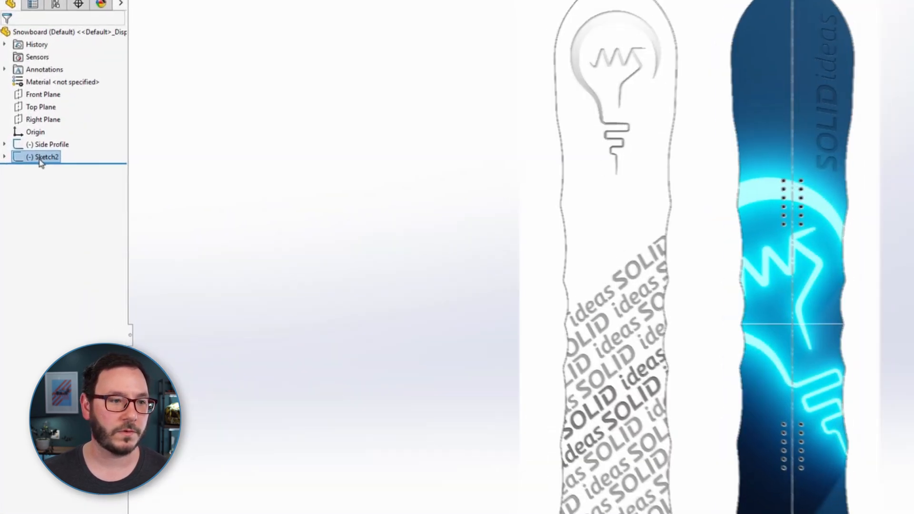
pyautogui.click(26, 159)
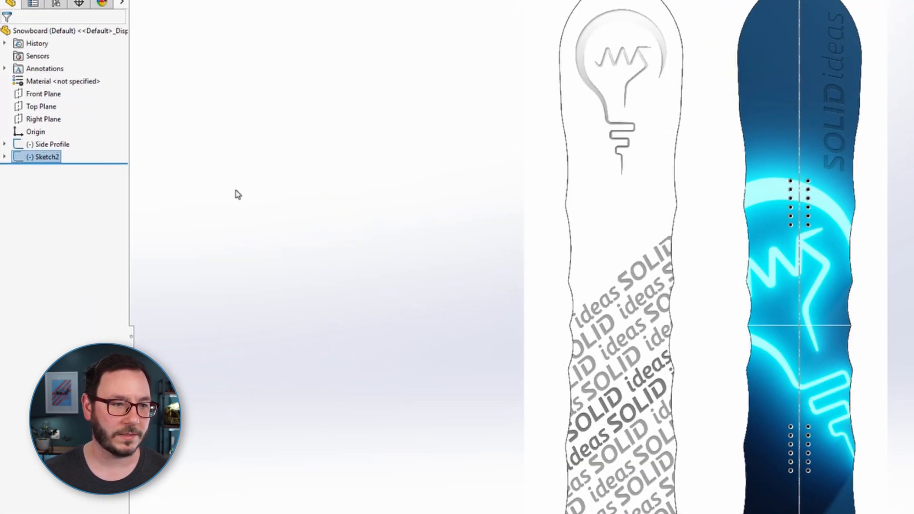
pyautogui.write('Top Profile')
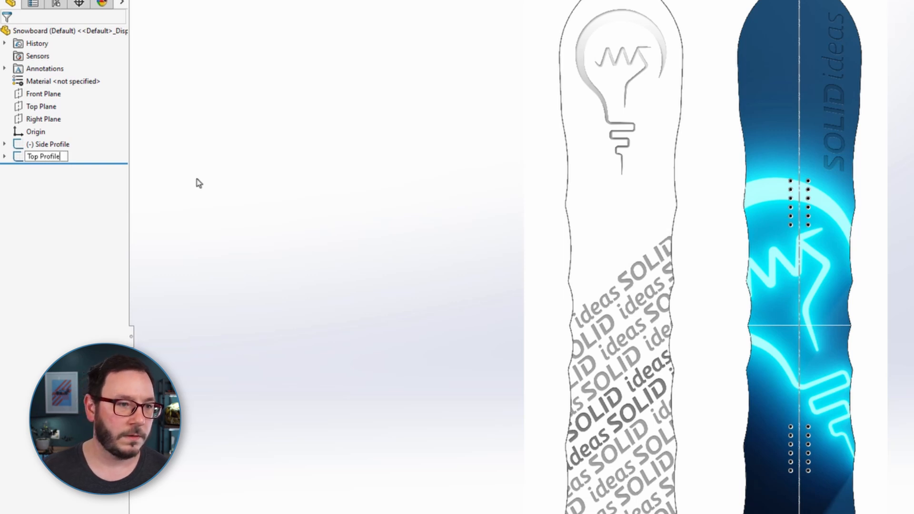
pyautogui.press('Return')
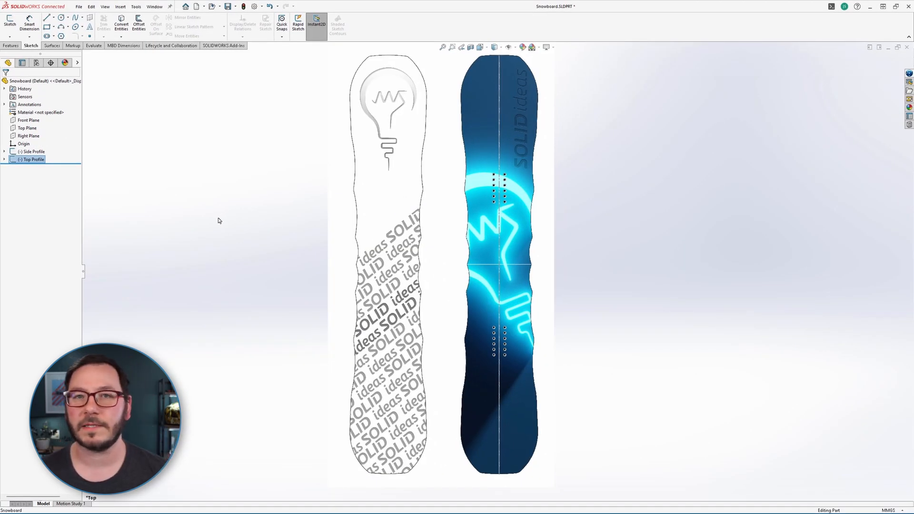
# - Start a new sketch on the Right Plane for the board's side profile
pyautogui.moveTo(272, 342)
pyautogui.mouseDown(button='middle')
pyautogui.moveTo(288, 284)
pyautogui.moveTo(244, 188)
pyautogui.moveTo(353, 257)
pyautogui.moveTo(380, 224)
pyautogui.moveTo(347, 179)
pyautogui.moveTo(333, 199)
pyautogui.moveTo(347, 241)
pyautogui.moveTo(492, 303)
pyautogui.moveTo(481, 305)
pyautogui.moveTo(502, 294)
pyautogui.moveTo(482, 259)
pyautogui.moveTo(511, 255)
pyautogui.moveTo(522, 296)
pyautogui.moveTo(502, 328)
pyautogui.mouseUp(button='middle')
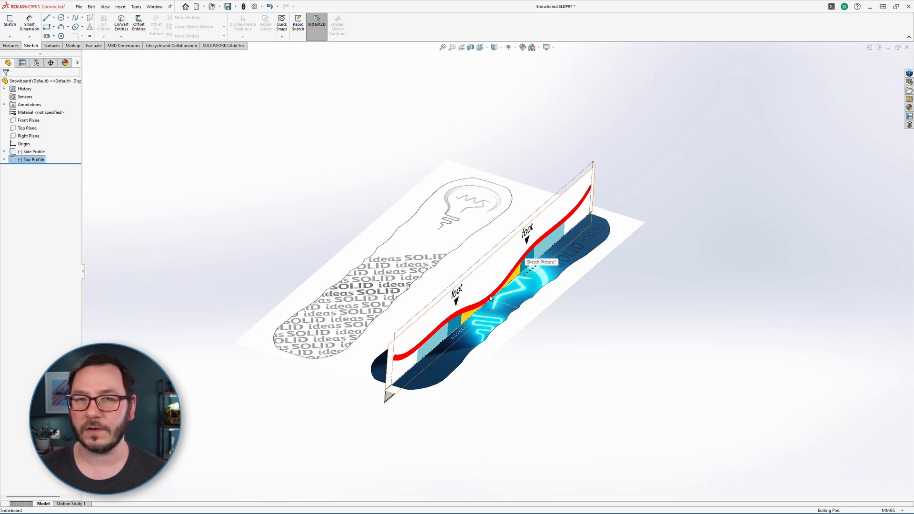
pyautogui.moveTo(483, 304); pyautogui.dragTo(443, 261, button='middle')
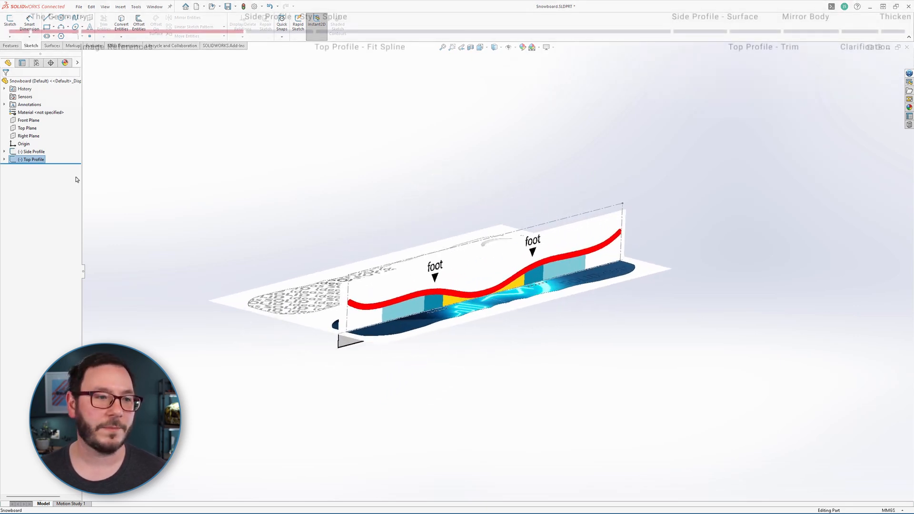
pyautogui.click(13, 138)
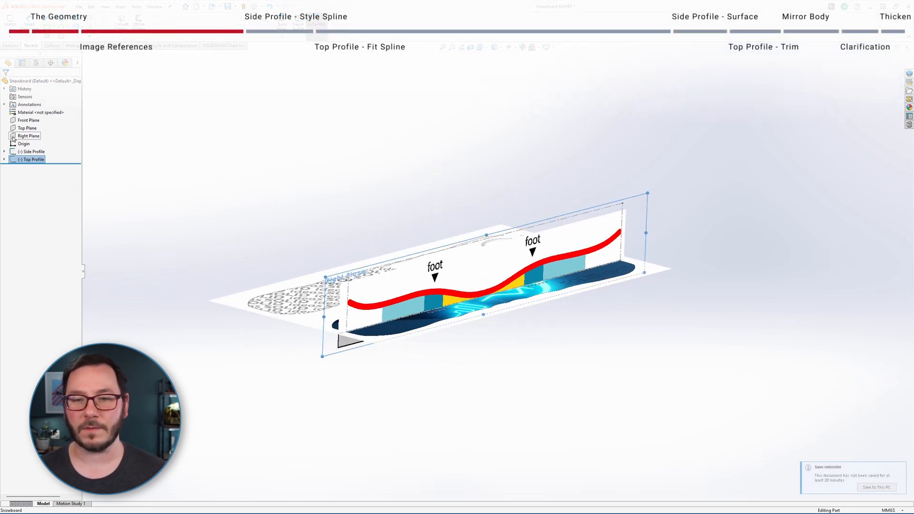
pyautogui.click(22, 126)
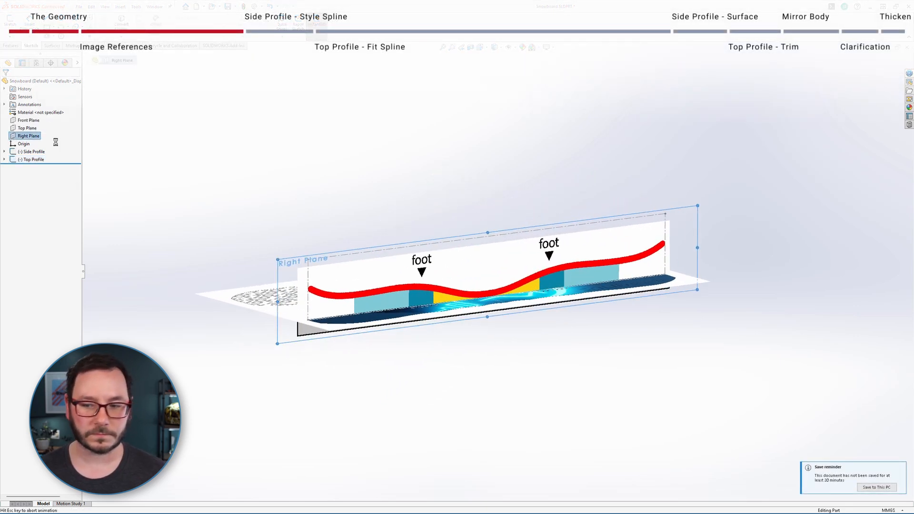
# - Start the Style Spline tool in the Right Plane sketch to trace the board's side profile
pyautogui.click(581, 364)
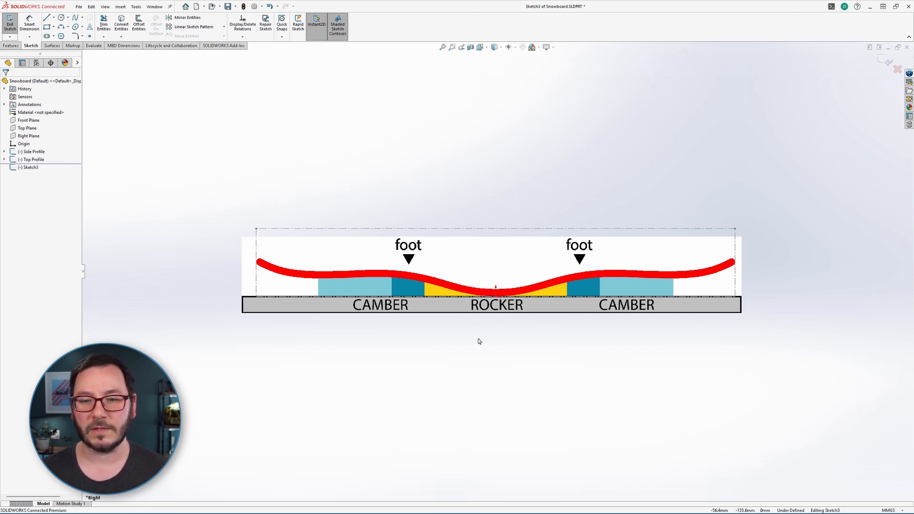
pyautogui.press('s')
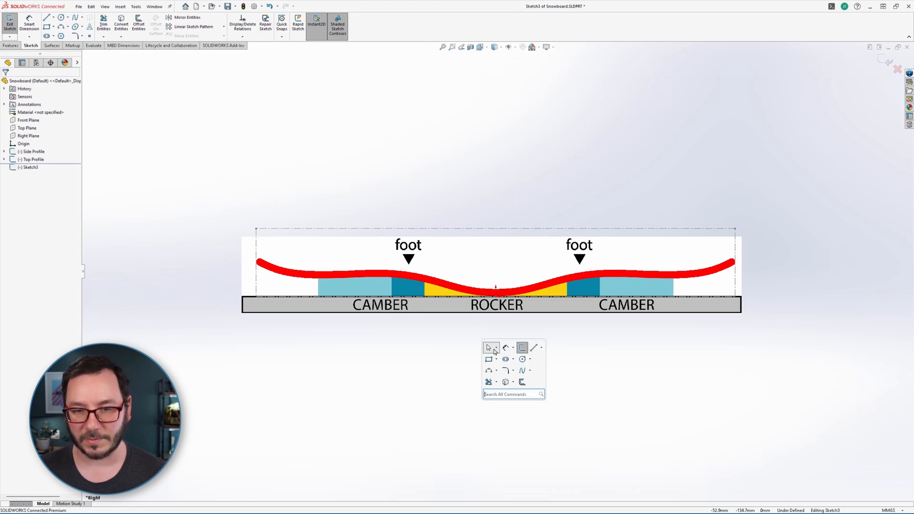
pyautogui.click(530, 375)
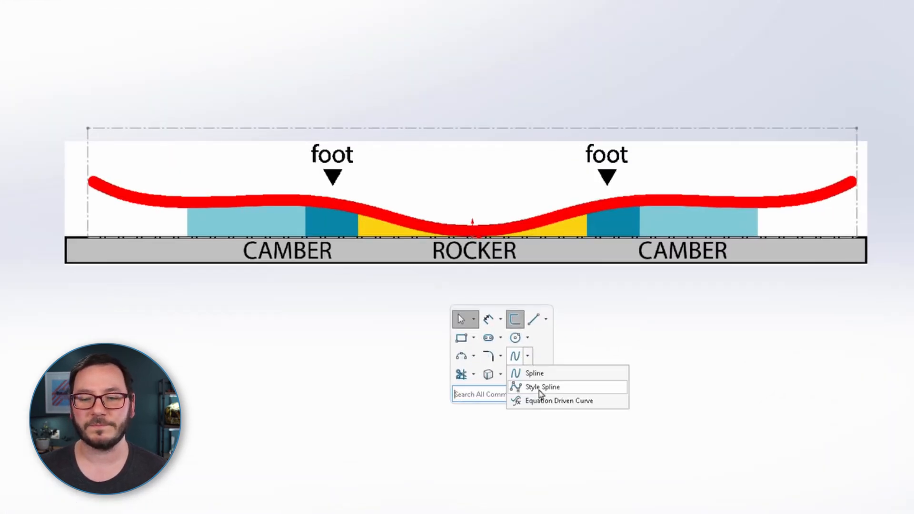
pyautogui.click(541, 388)
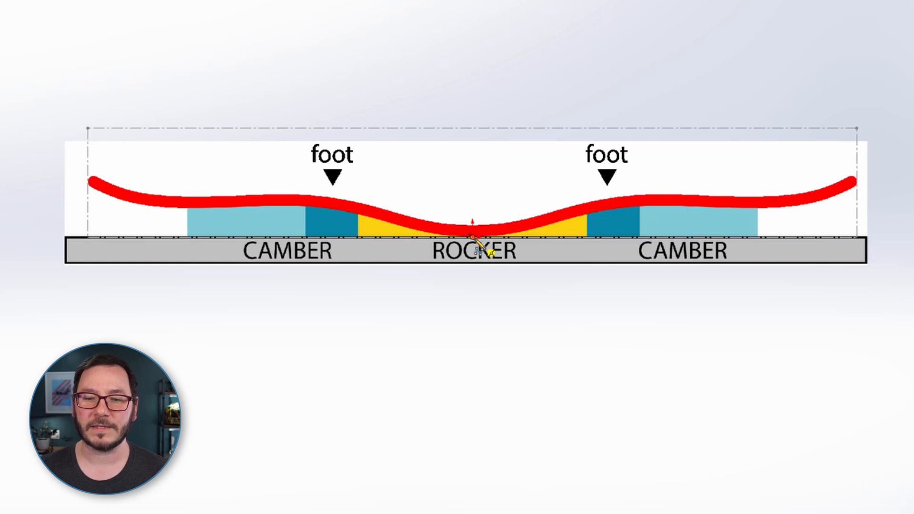
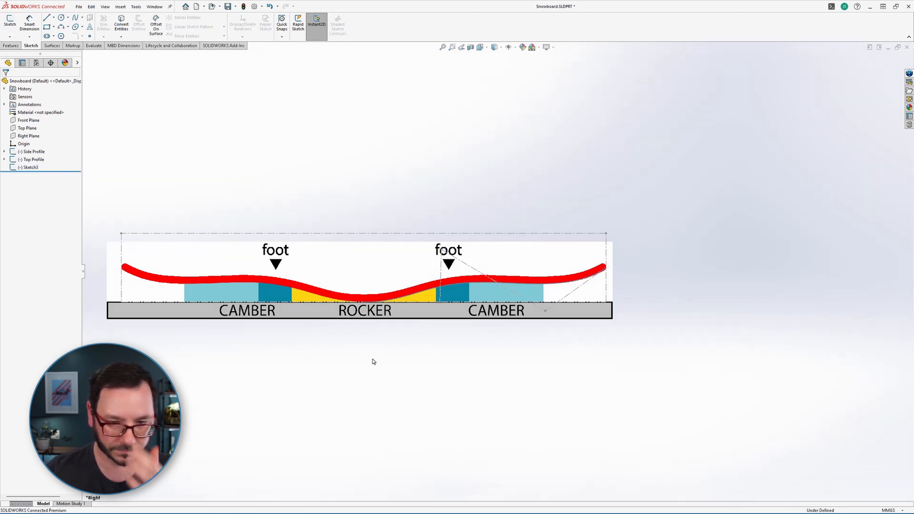
# - View the board from the top and start a new sketch on the Top Plane for its outline
pyautogui.hotkey('ctrl', '7')
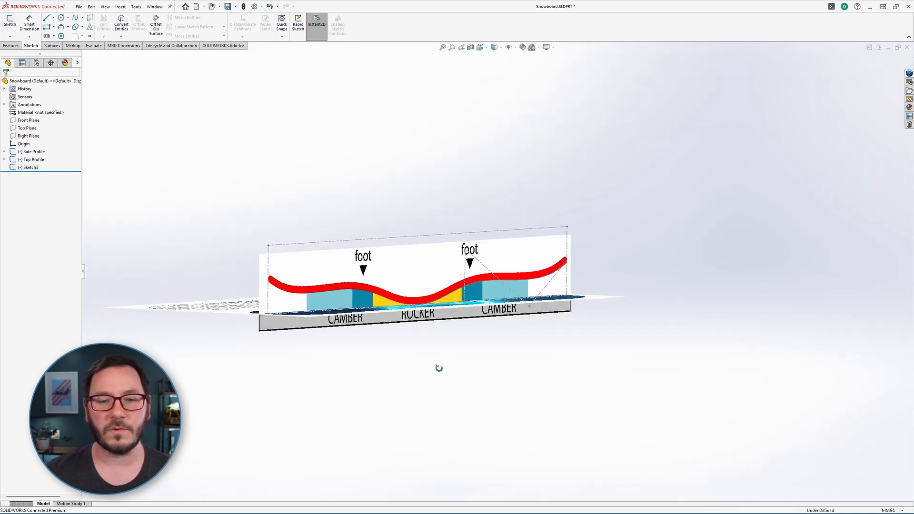
pyautogui.moveTo(472, 325); pyautogui.dragTo(405, 283, button='middle')
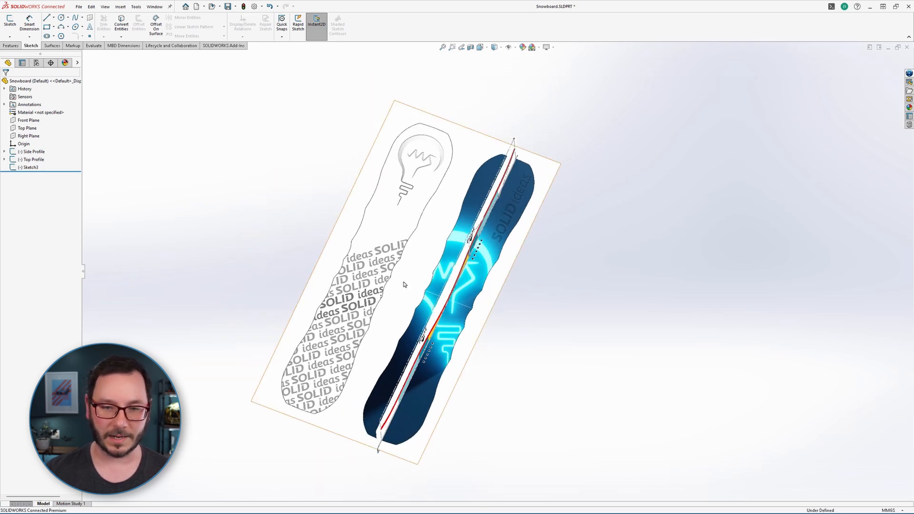
pyautogui.press('space')
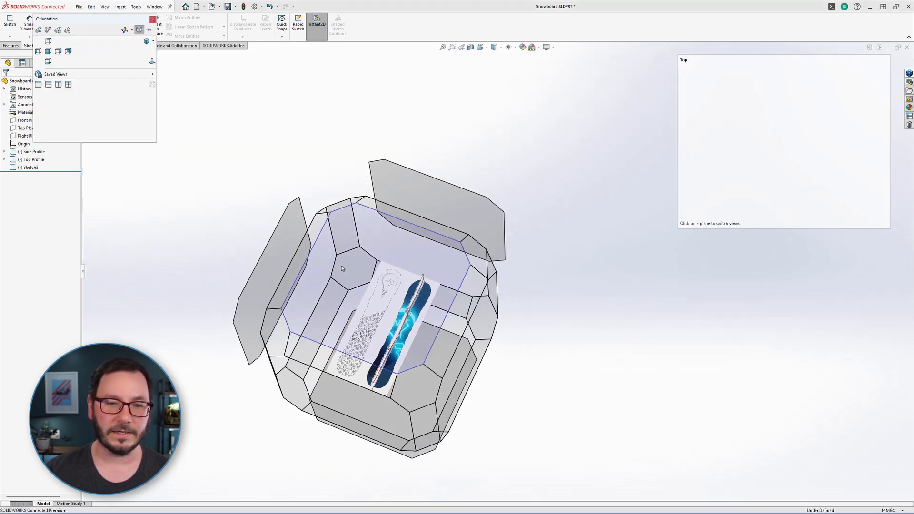
pyautogui.click(367, 281)
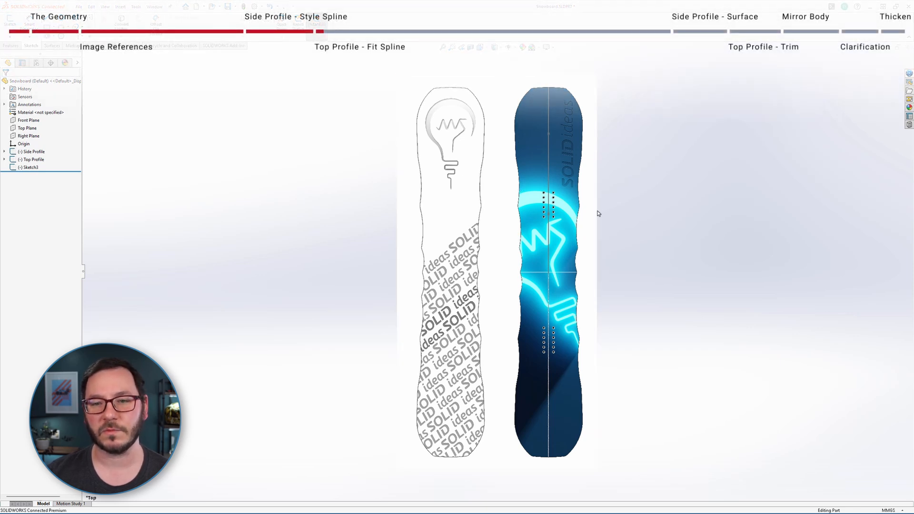
pyautogui.scroll(-4, 524, 219)
pyautogui.scroll(-2, 520, 219)
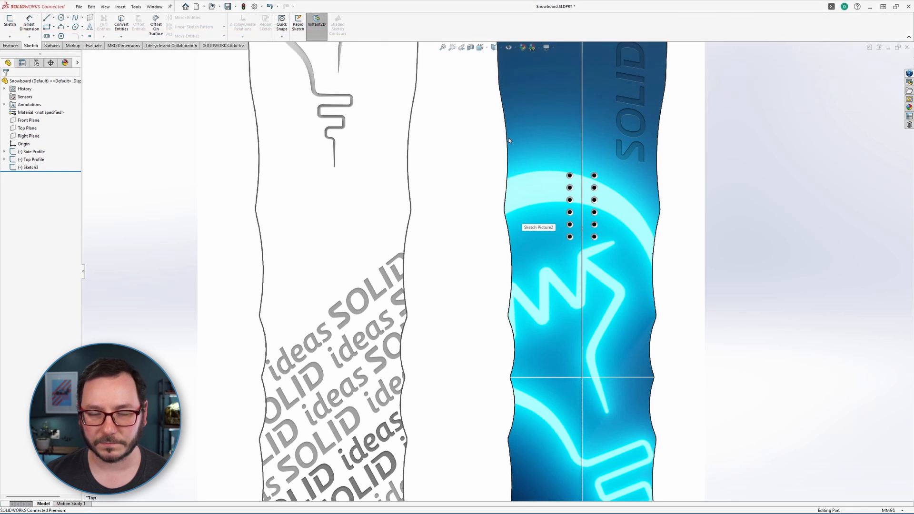
pyautogui.scroll(5, 498, 271)
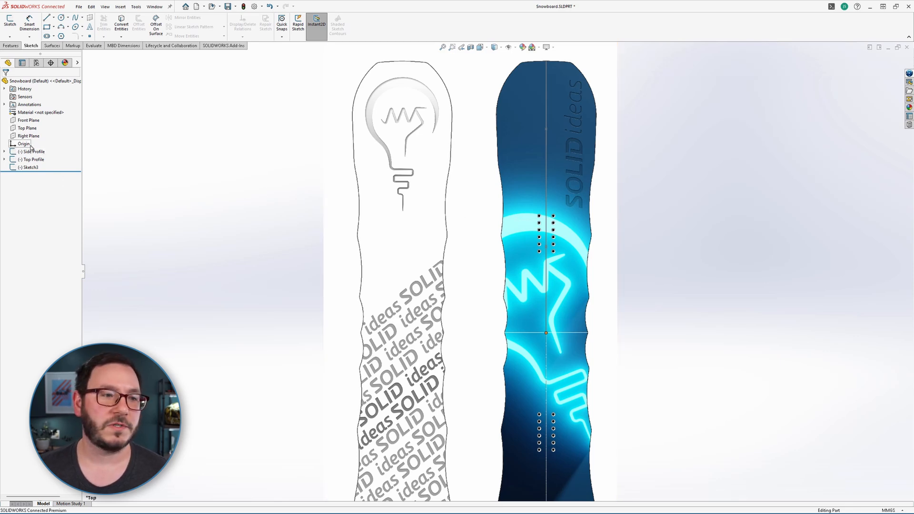
pyautogui.click(26, 128)
pyautogui.click(21, 119)
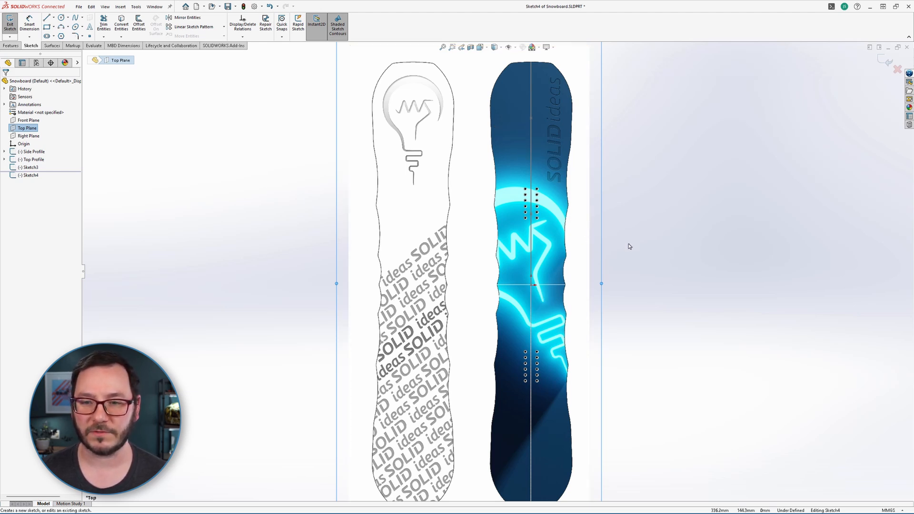
# - Draw a horizontal line about 120 mm long from the blue board's left waist edge to the origin
pyautogui.press('s')
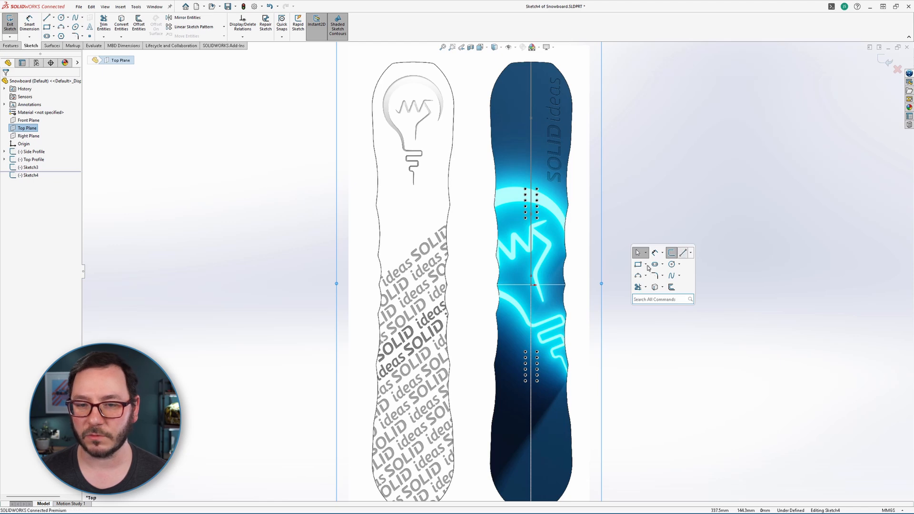
pyautogui.press('l')
pyautogui.scroll(-5, 508, 296)
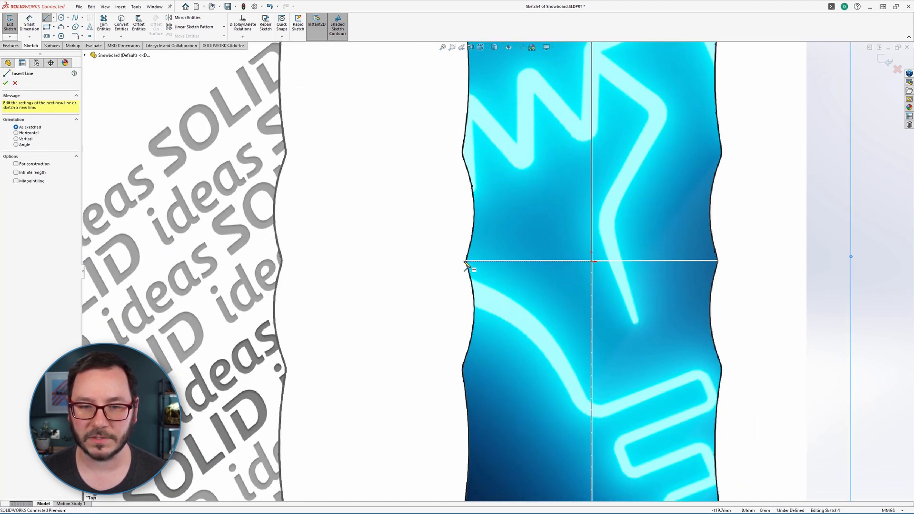
pyautogui.click(466, 261)
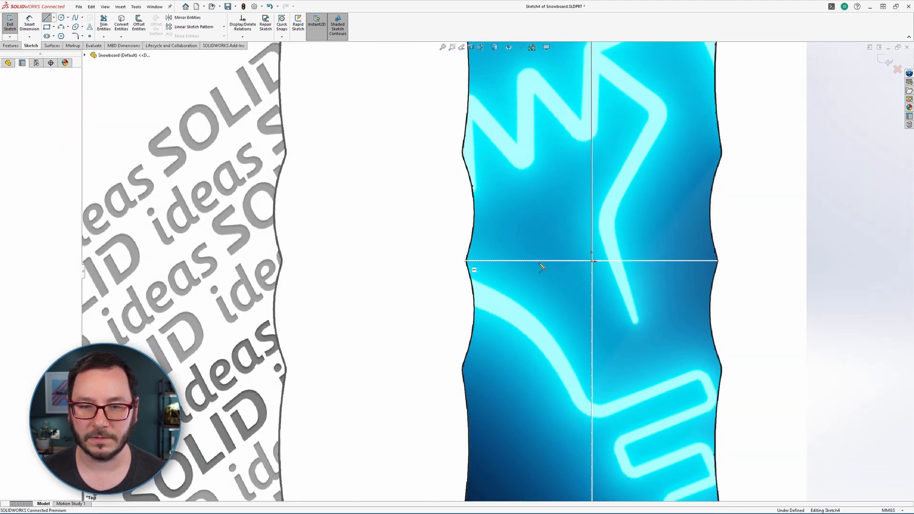
pyautogui.click(592, 262)
# - Continue with a vertical 770 mm line from the origin to the board's tip and a horizontal line about 125 mm long to the right
pyautogui.scroll(5, 596, 122)
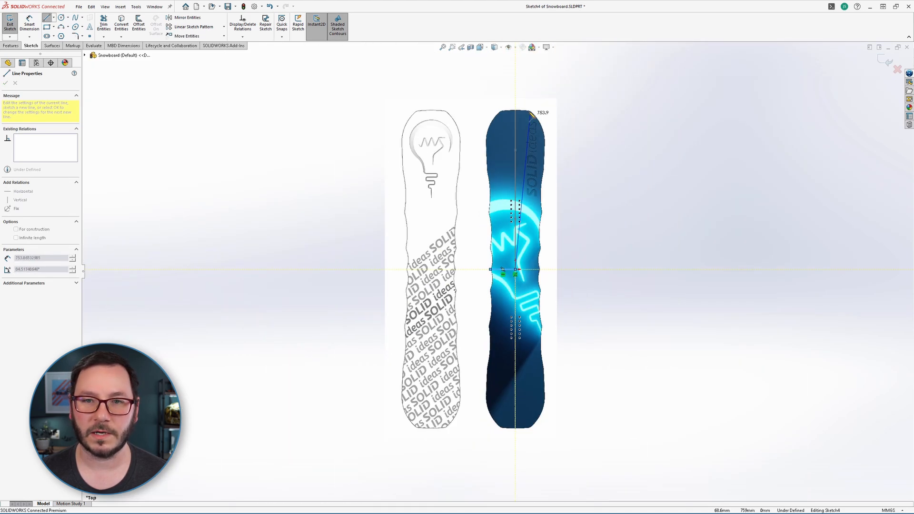
pyautogui.scroll(-4, 516, 152)
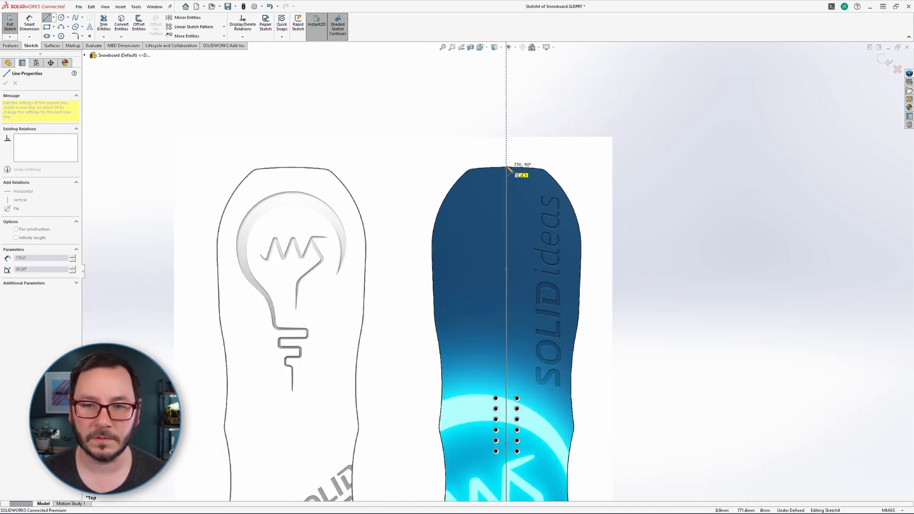
pyautogui.click(507, 168)
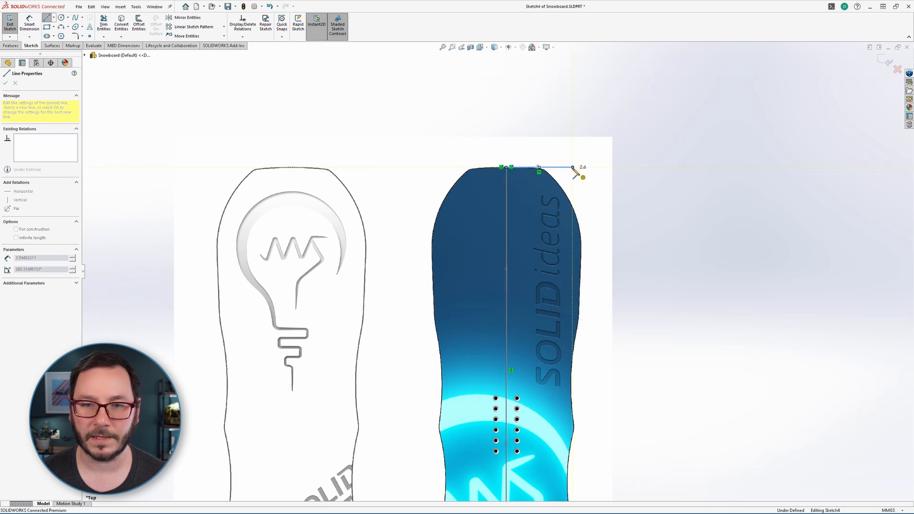
pyautogui.doubleClick(569, 168)
pyautogui.press('Escape')
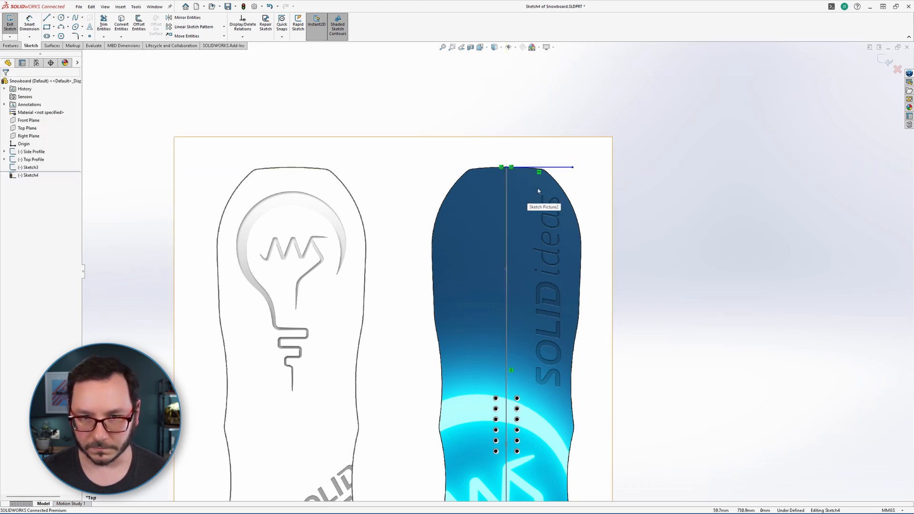
# - Convert the horizontal line at the board's tip to construction geometry
pyautogui.scroll(-2, 523, 187)
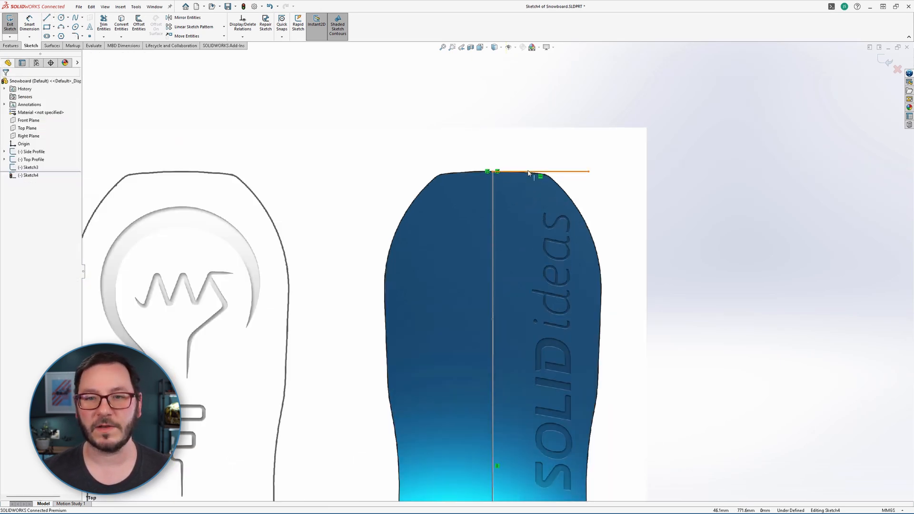
pyautogui.click(540, 172)
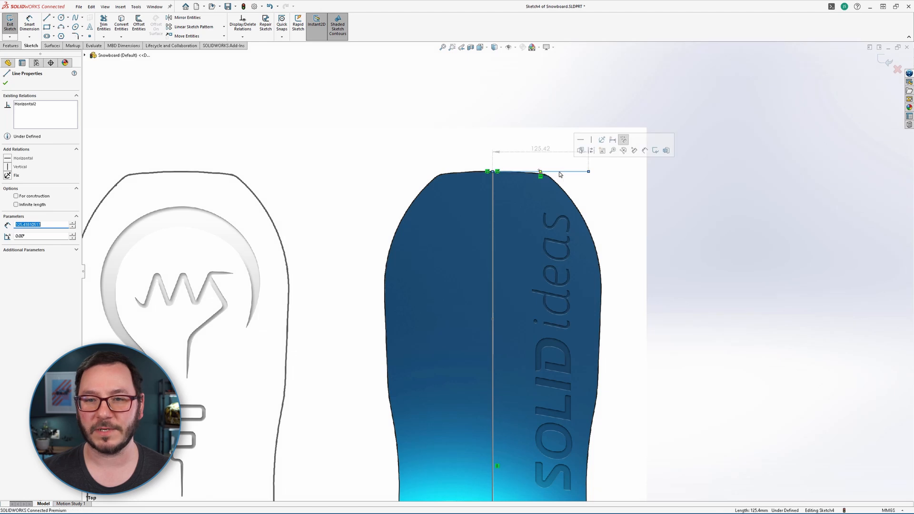
pyautogui.click(590, 151)
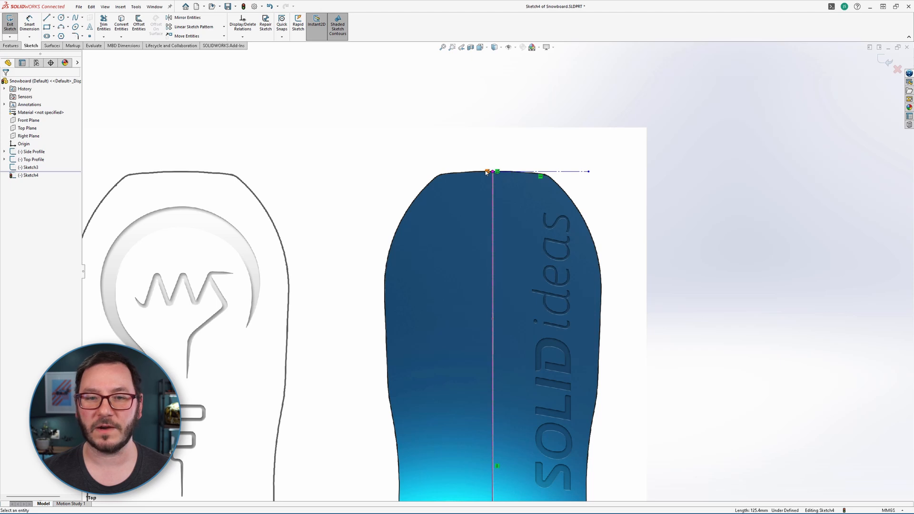
# - Draw a three-point arc about 73 mm wide from the vertical line's upper end to the blue board's left tip corner
pyautogui.scroll(-4, 486, 172)
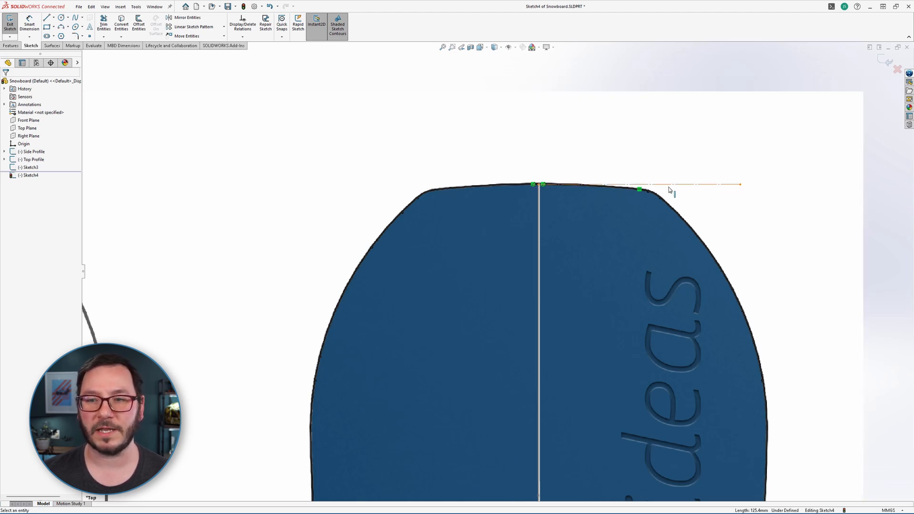
pyautogui.click(608, 185)
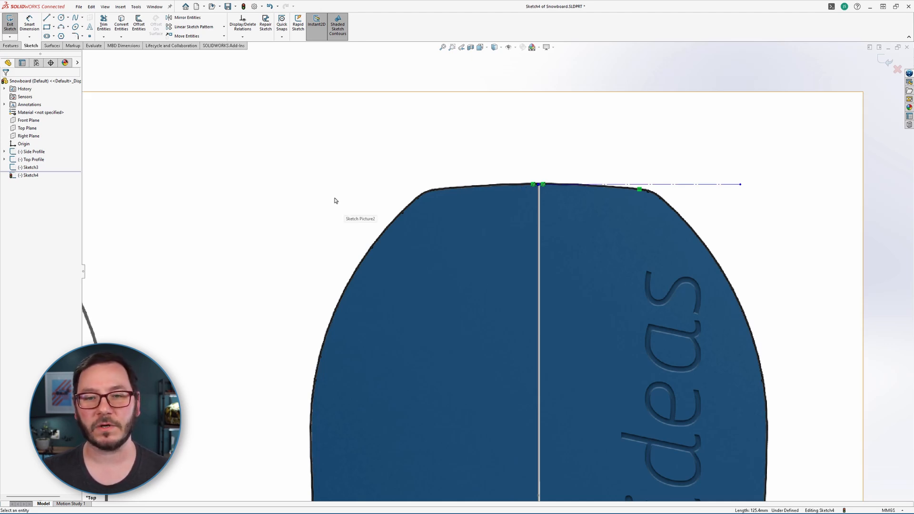
pyautogui.scroll(8, 336, 200)
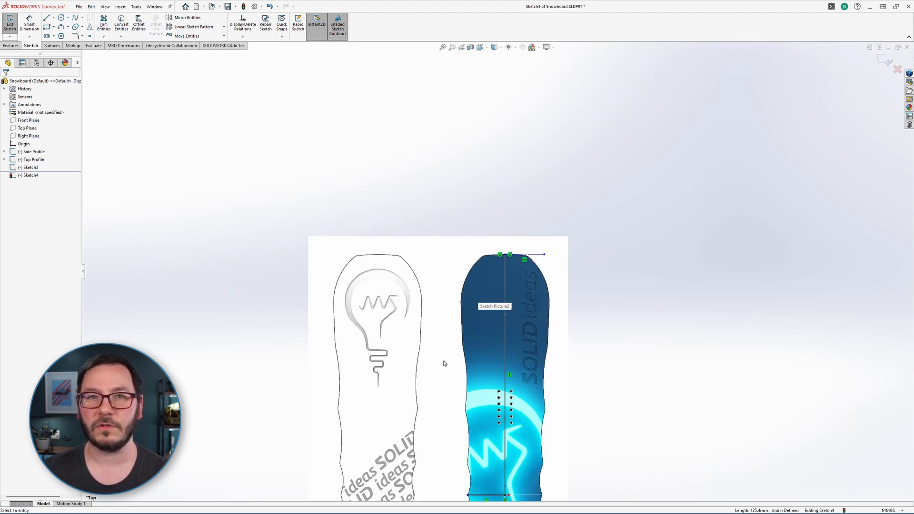
pyautogui.scroll(-6, 481, 273)
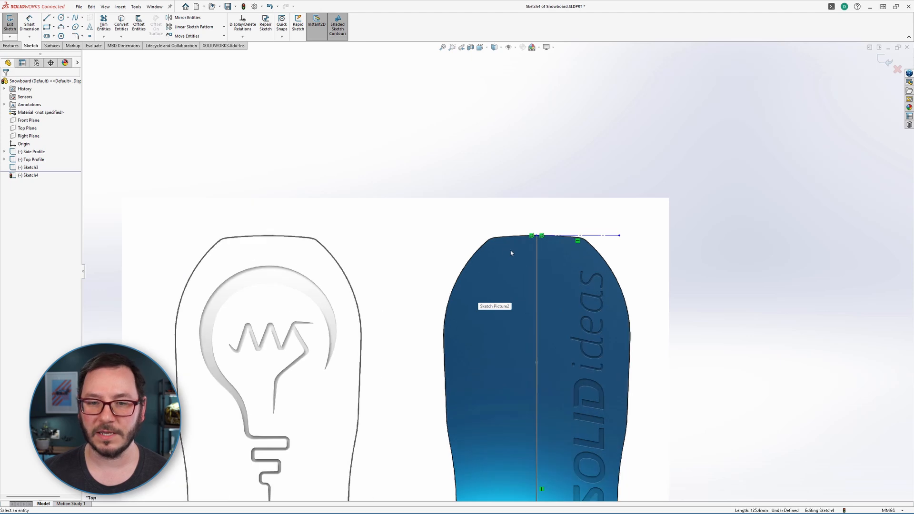
pyautogui.press('s')
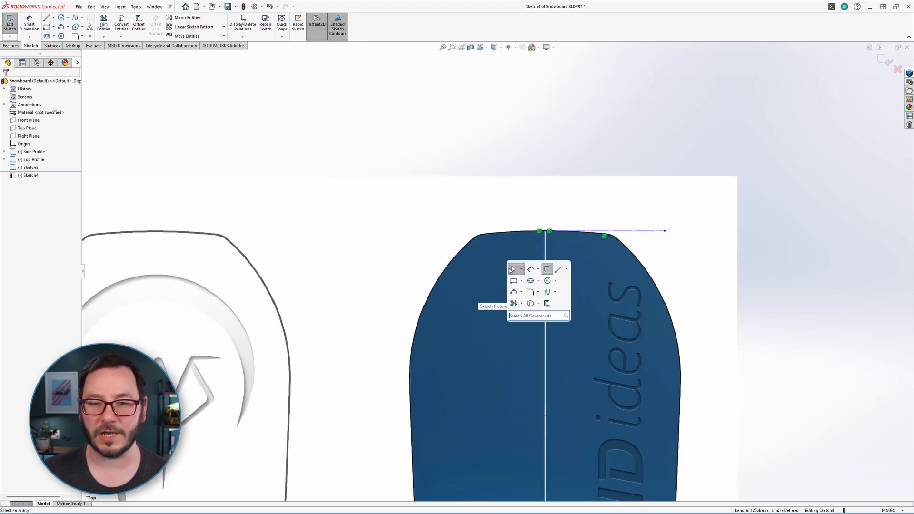
pyautogui.click(513, 293)
pyautogui.scroll(-4, 507, 286)
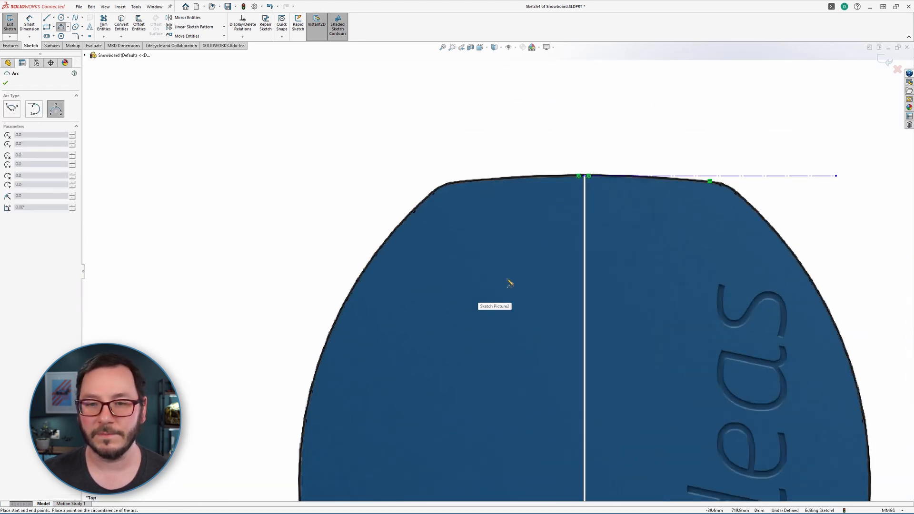
pyautogui.click(579, 176)
pyautogui.click(439, 186)
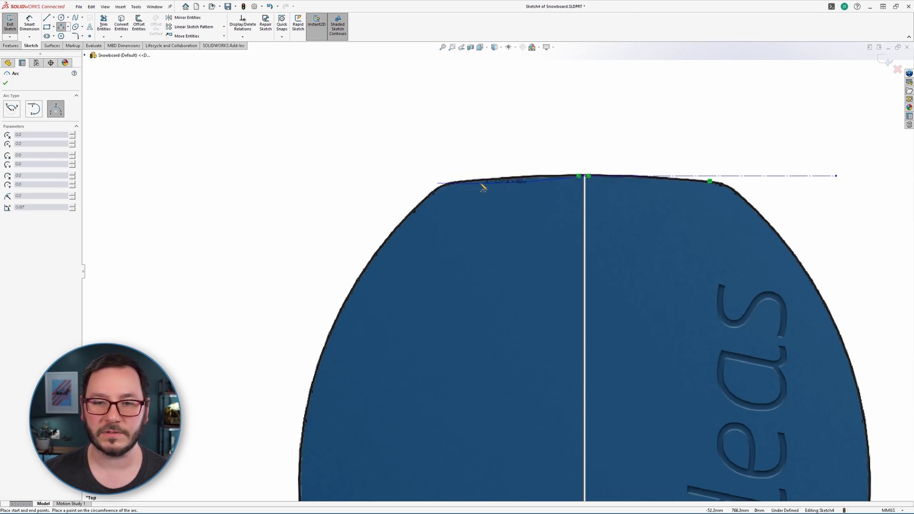
pyautogui.click(517, 181)
pyautogui.press('Escape')
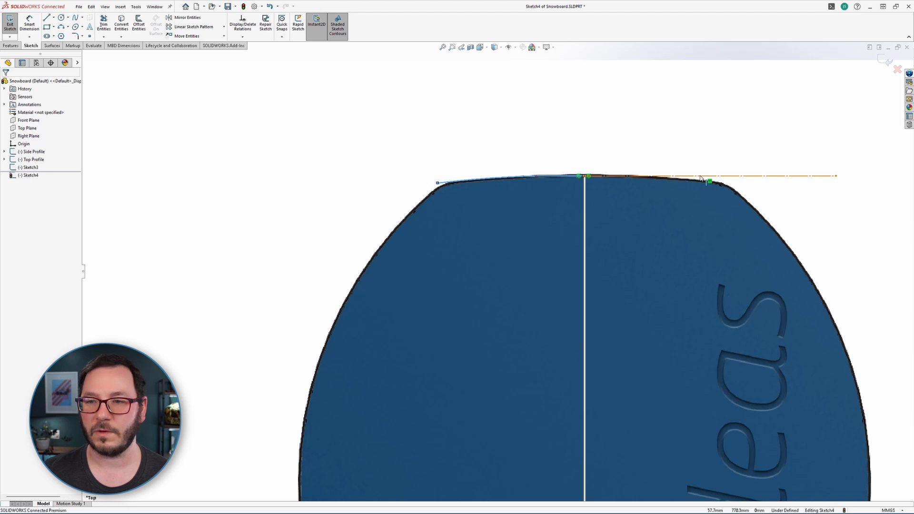
# - Make the tip arc tangent to the horizontal construction line and move its outer end onto the board's left tip corner
pyautogui.click(551, 177)
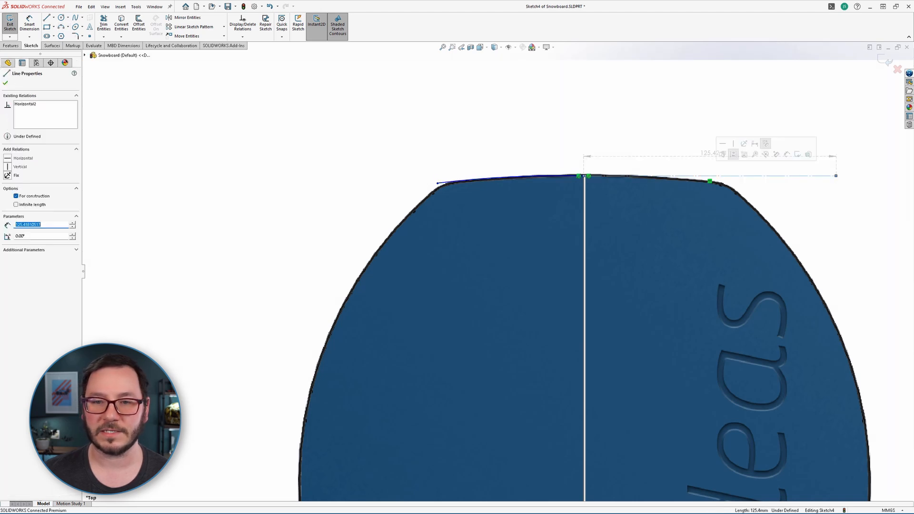
pyautogui.keyDown('ctrl'); pyautogui.click(551, 180); pyautogui.keyUp('ctrl')
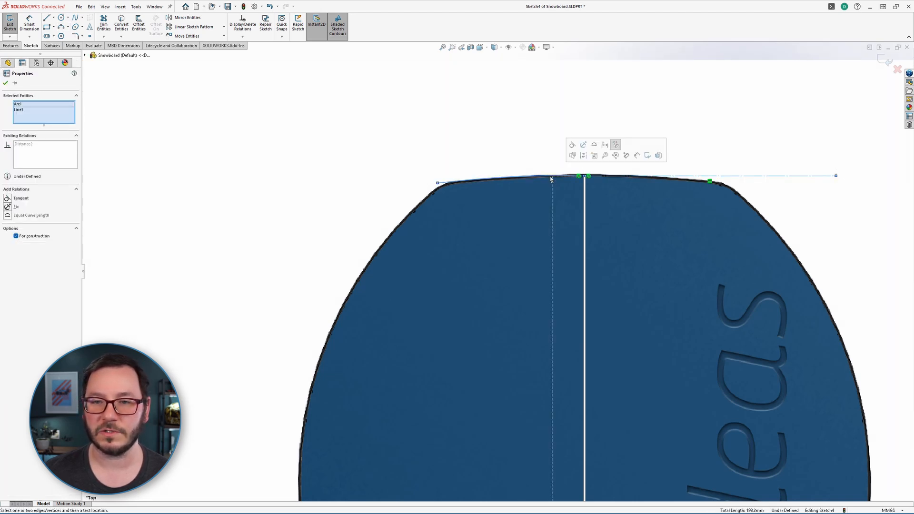
pyautogui.click(572, 146)
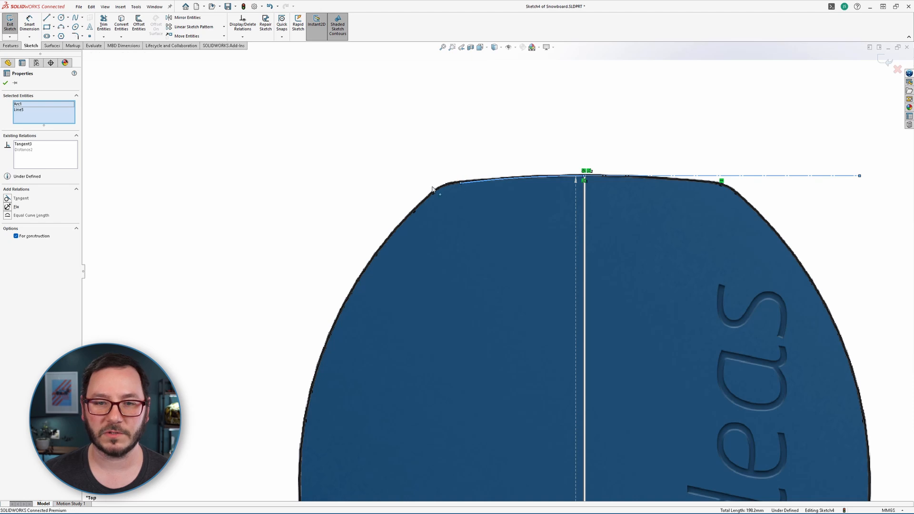
pyautogui.moveTo(432, 189); pyautogui.dragTo(437, 184)
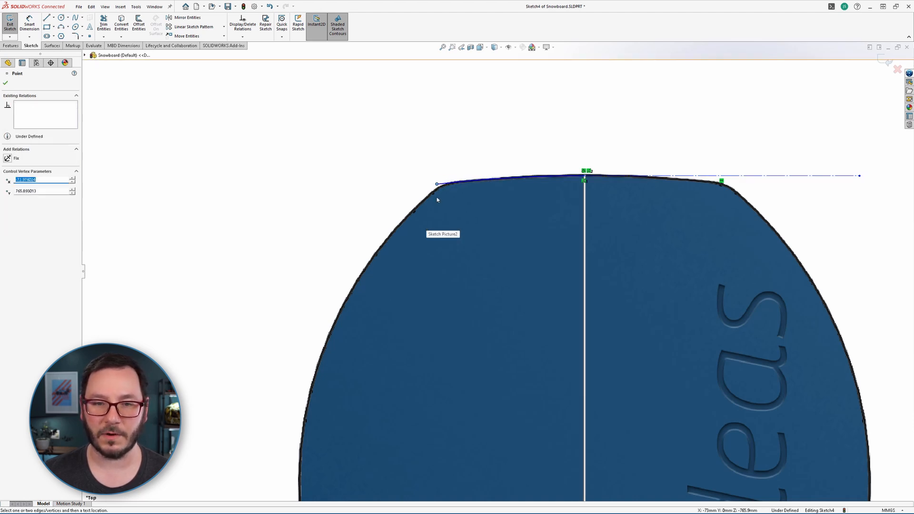
pyautogui.scroll(-4, 492, 292)
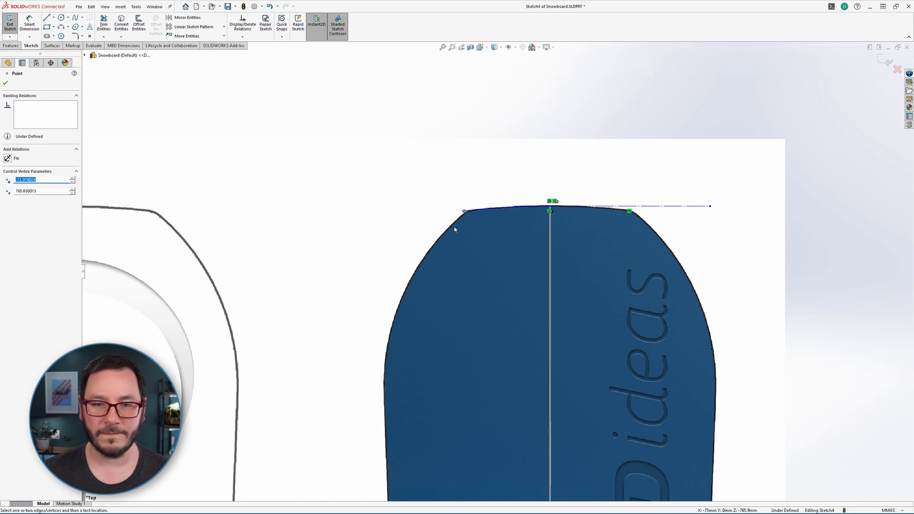
# - Fine-tune the tip arc's outer endpoint so it sits on the outline at the blue board's left tip corner
pyautogui.scroll(3, 474, 211)
pyautogui.moveTo(474, 212)
pyautogui.mouseDown()
pyautogui.moveTo(483, 210)
pyautogui.moveTo(473, 211)
pyautogui.mouseUp()
pyautogui.scroll(-2, 373, 369)
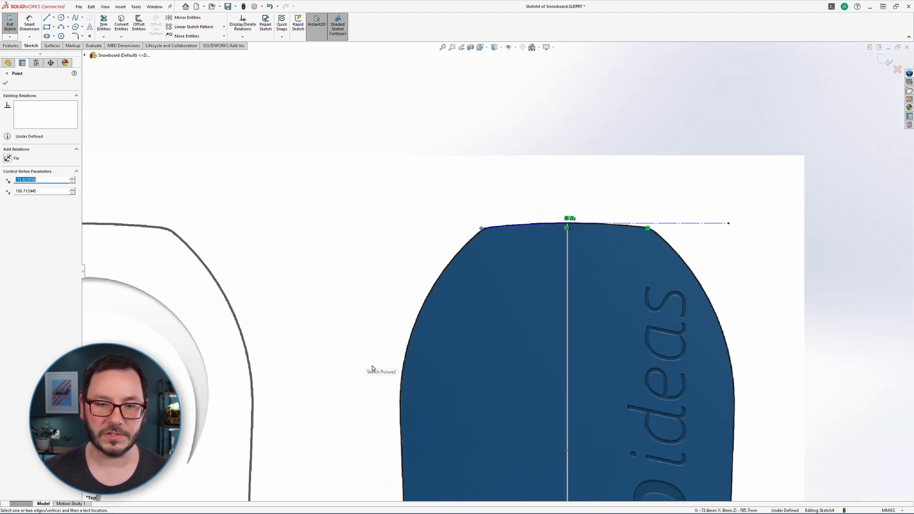
pyautogui.scroll(-2, 372, 369)
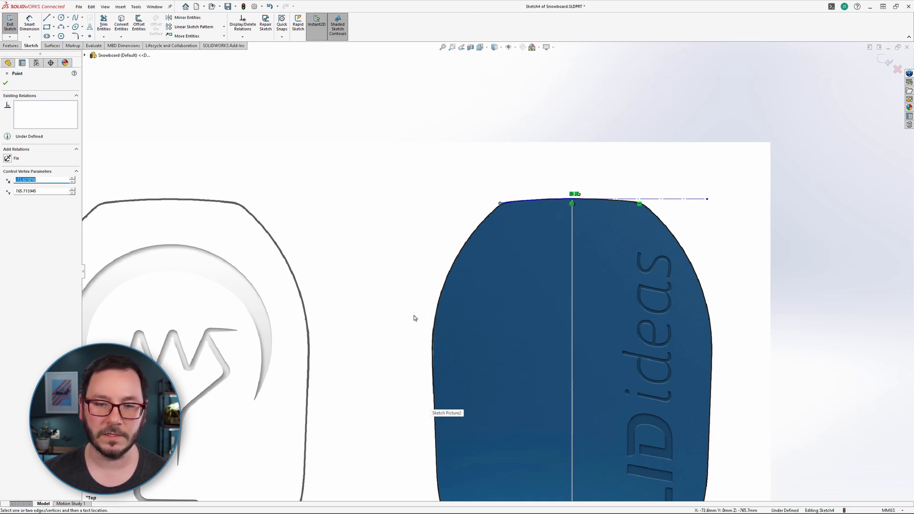
# - Draw a three-point arc of about 199 mm radius from the left tip corner along the nose to the board's widest left side
pyautogui.press('s')
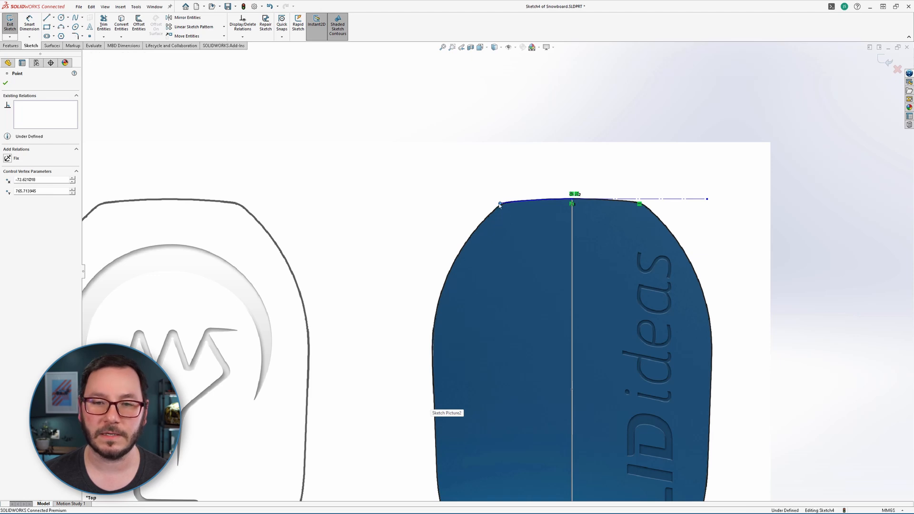
pyautogui.click(500, 204)
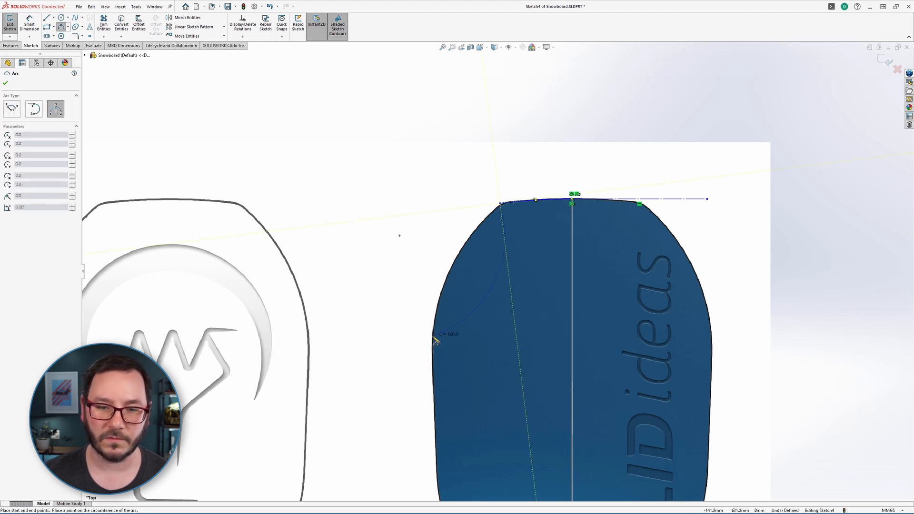
pyautogui.click(434, 337)
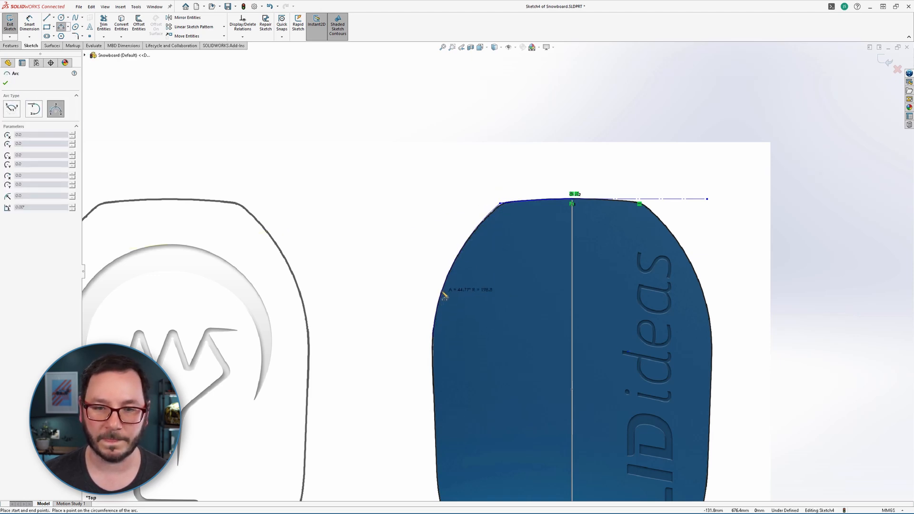
pyautogui.click(444, 295)
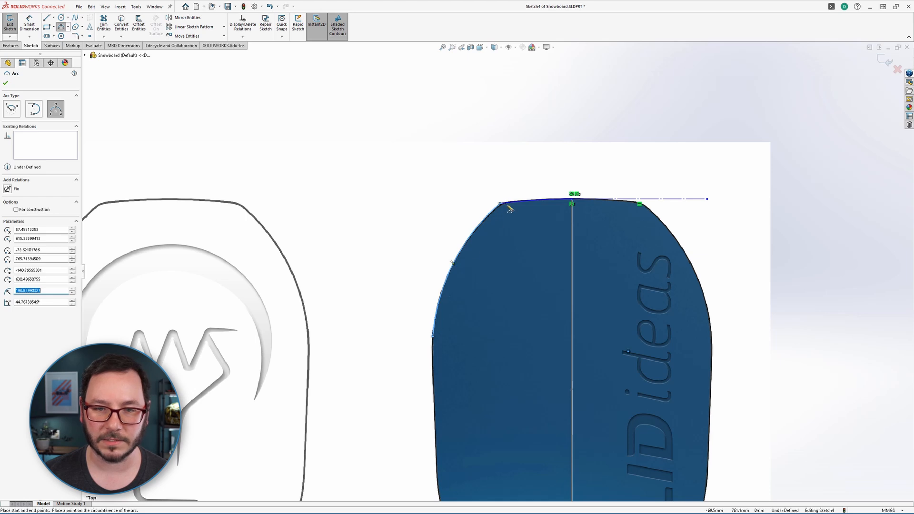
# - Draw a shallow three-point arc about 630 mm long from the nose arc's lower end to the left end of the horizontal waist line
pyautogui.scroll(6, 447, 380)
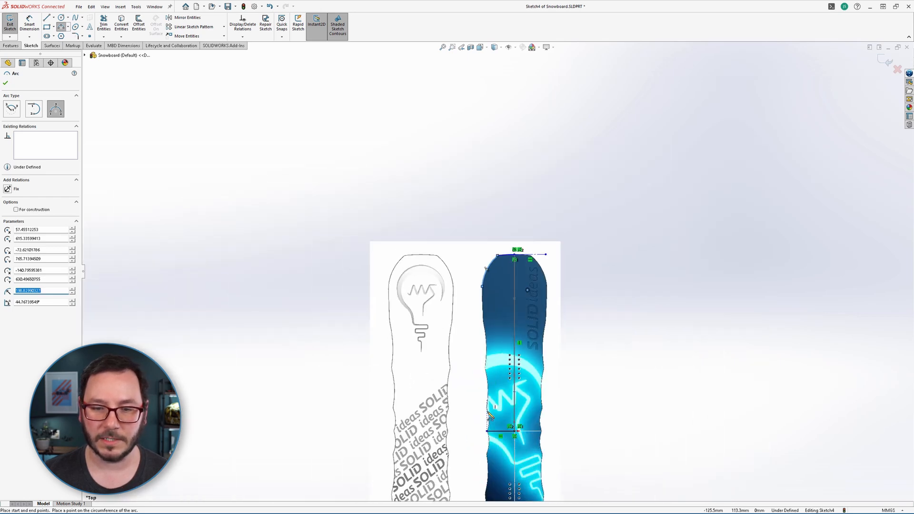
pyautogui.scroll(-6, 496, 415)
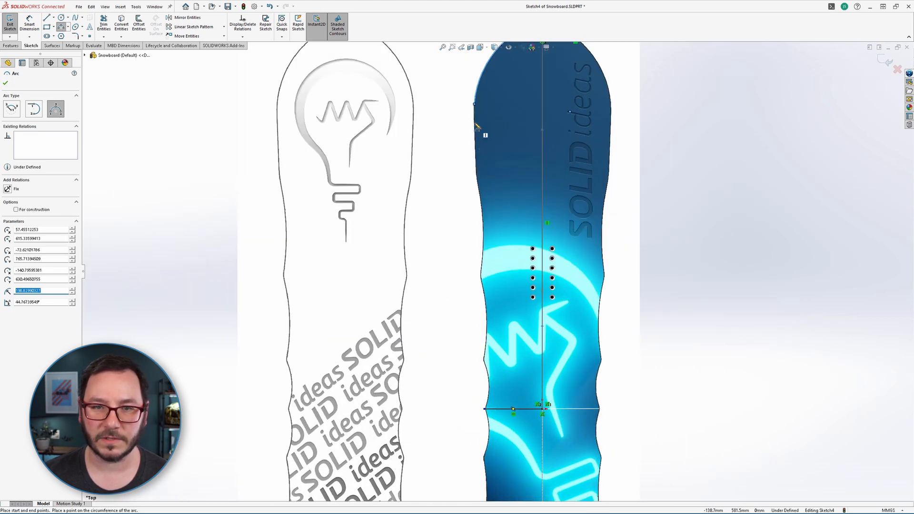
pyautogui.click(475, 107)
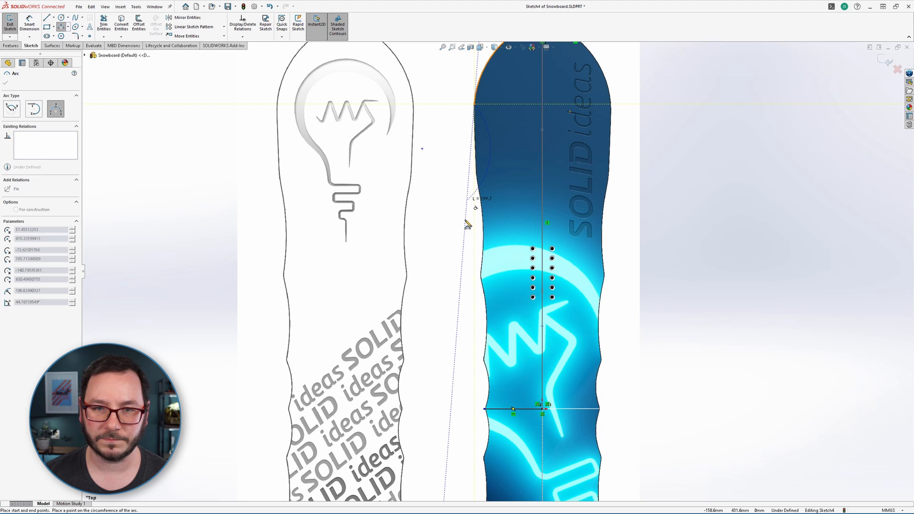
pyautogui.click(485, 409)
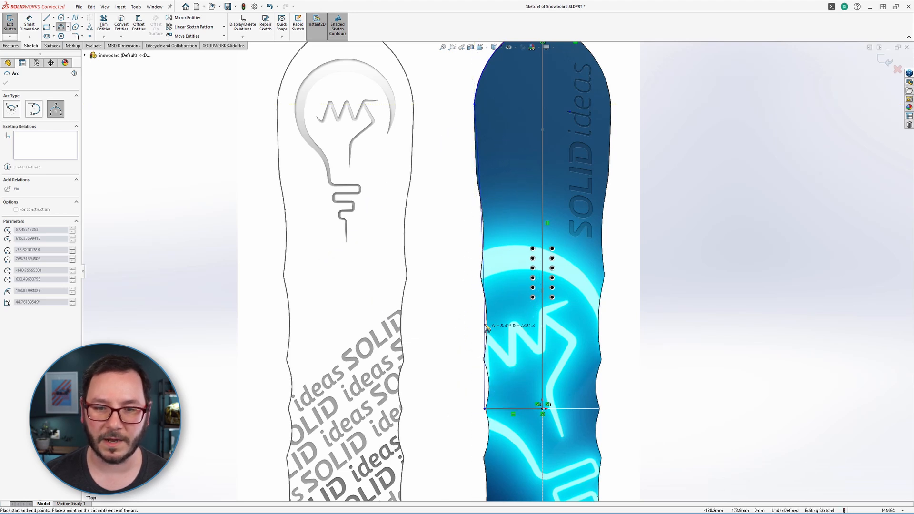
pyautogui.click(484, 293)
pyautogui.press('Escape')
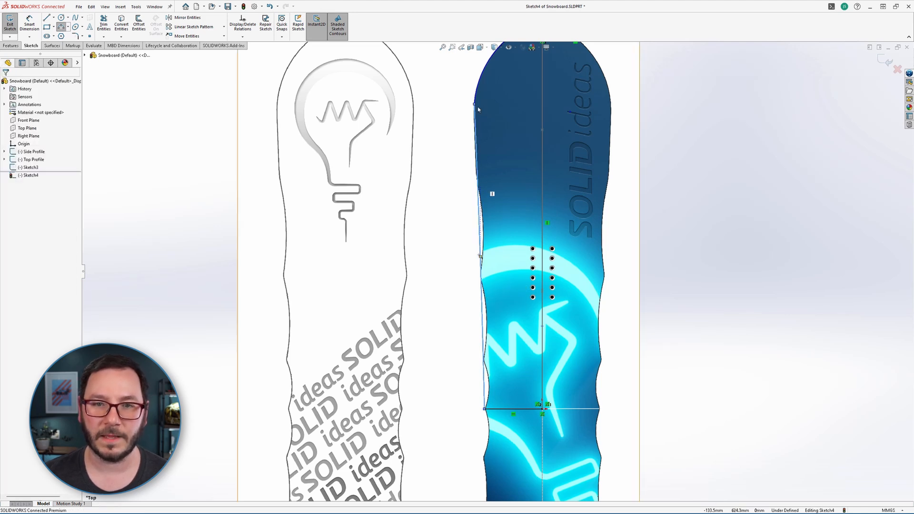
# - Move the shared endpoint of the nose and side arcs slightly toward the waist and make the two arcs tangent there
pyautogui.click(474, 118)
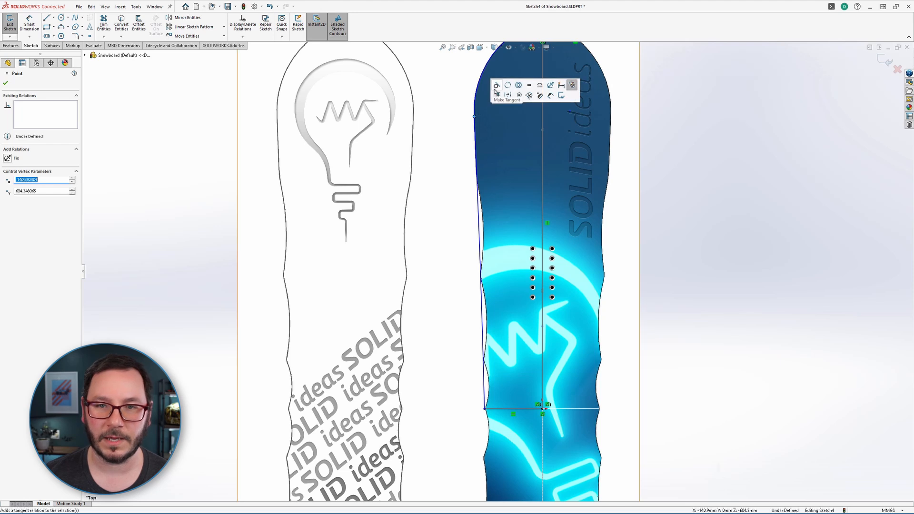
pyautogui.click(496, 87)
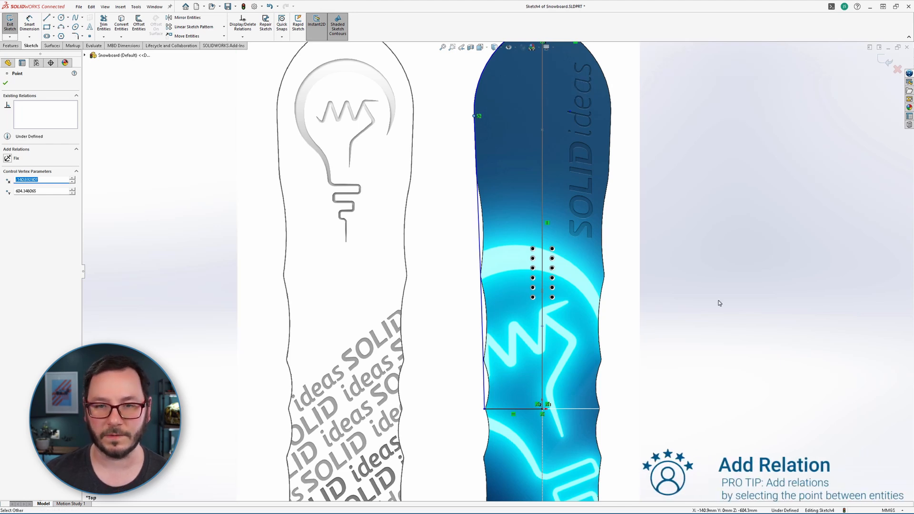
pyautogui.press('z')
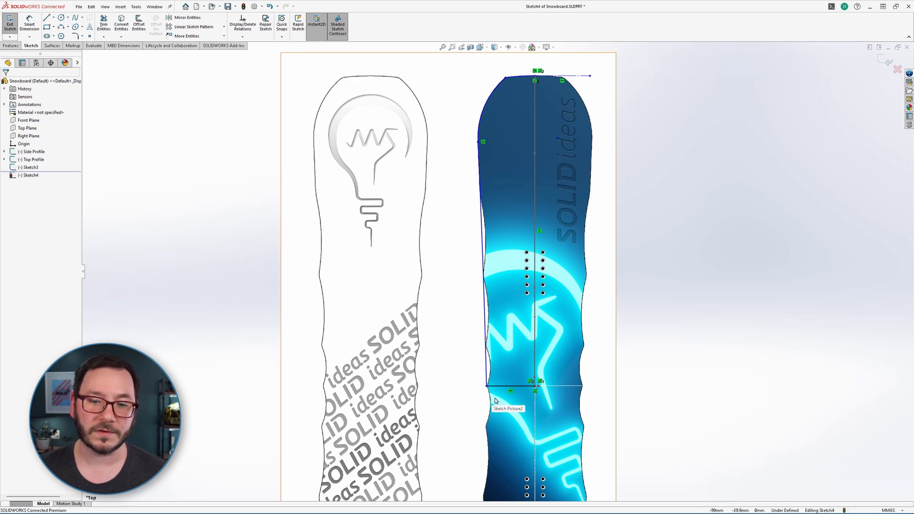
# - Draw a three-point arc of about 137 mm radius from the waist line's left end to the first edge peak on the side arc
pyautogui.scroll(-3, 495, 402)
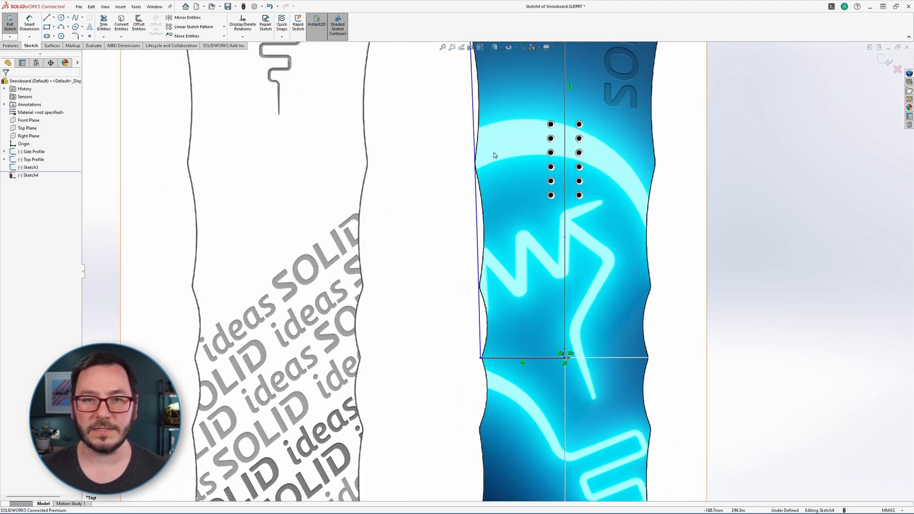
pyautogui.scroll(1, 494, 153)
pyautogui.scroll(-1, 489, 140)
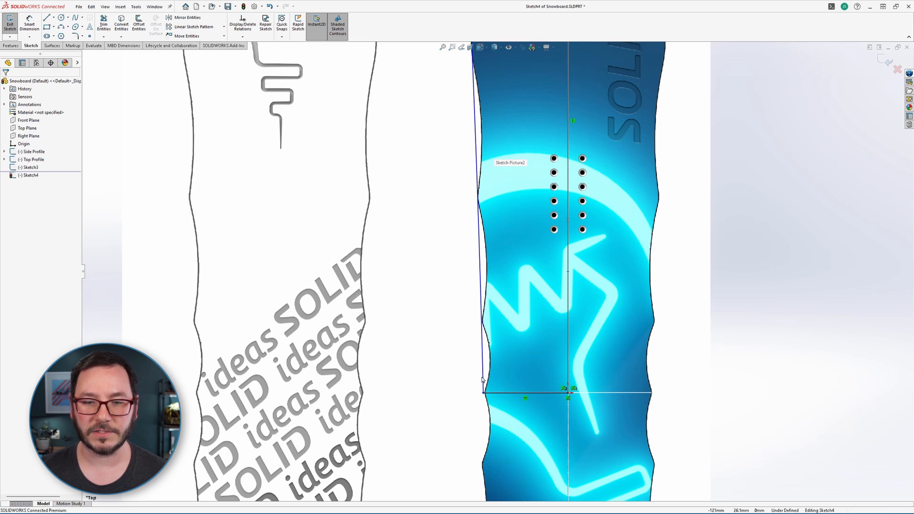
pyautogui.click(486, 297)
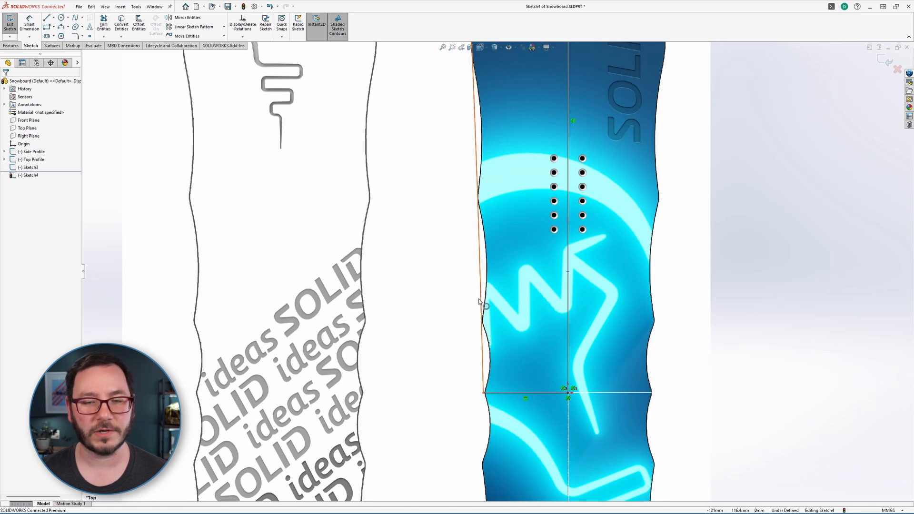
pyautogui.press('s')
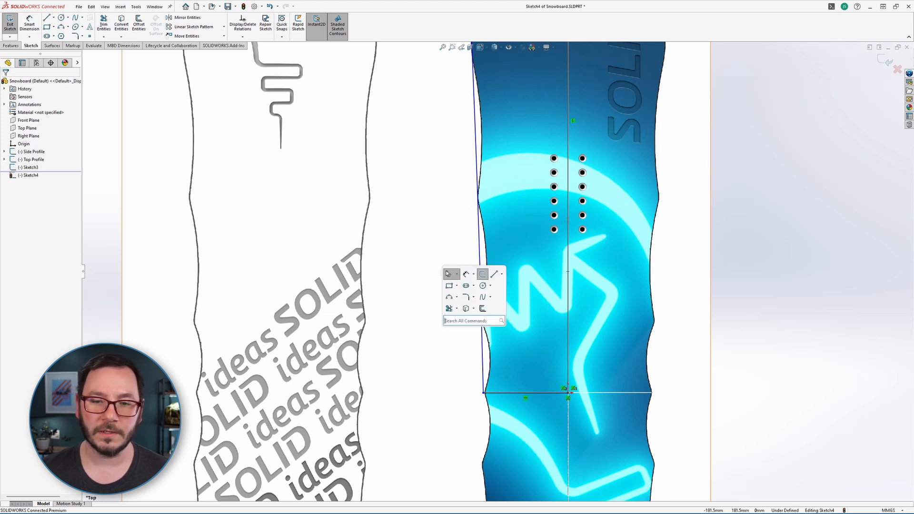
pyautogui.click(450, 298)
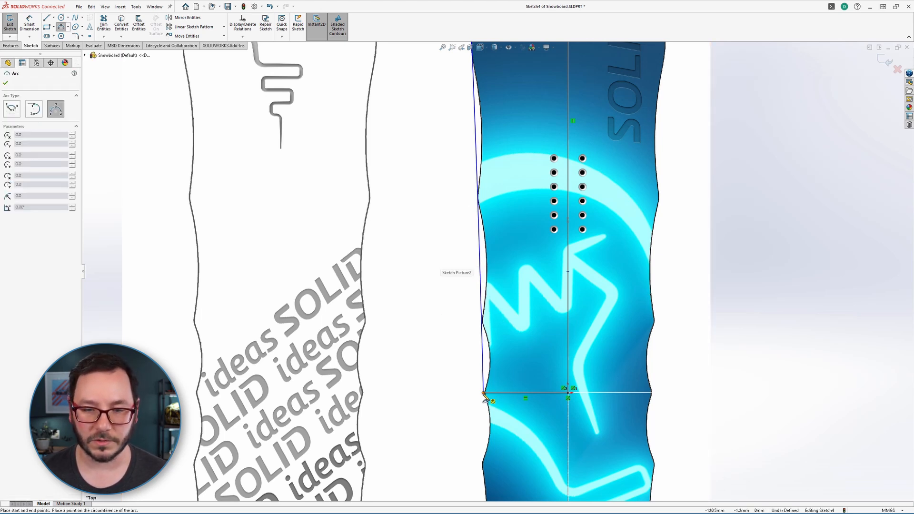
pyautogui.click(484, 393)
pyautogui.click(491, 352)
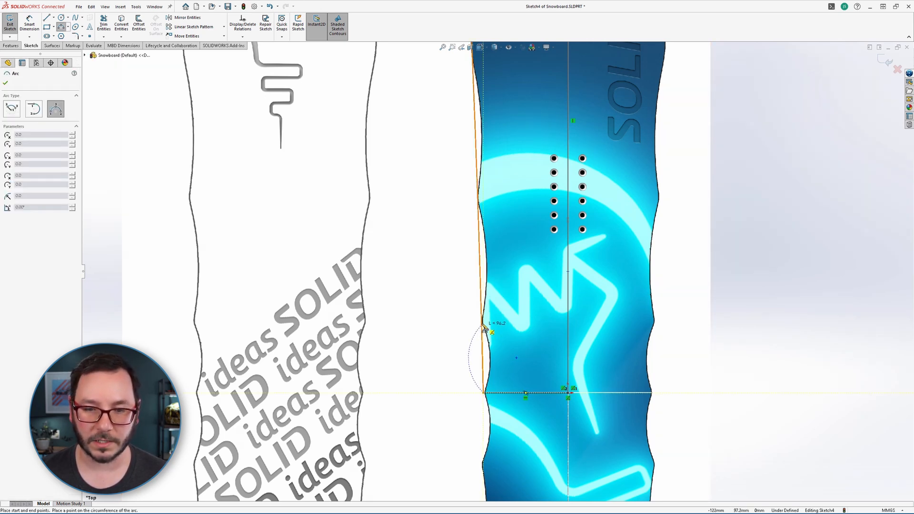
pyautogui.click(492, 360)
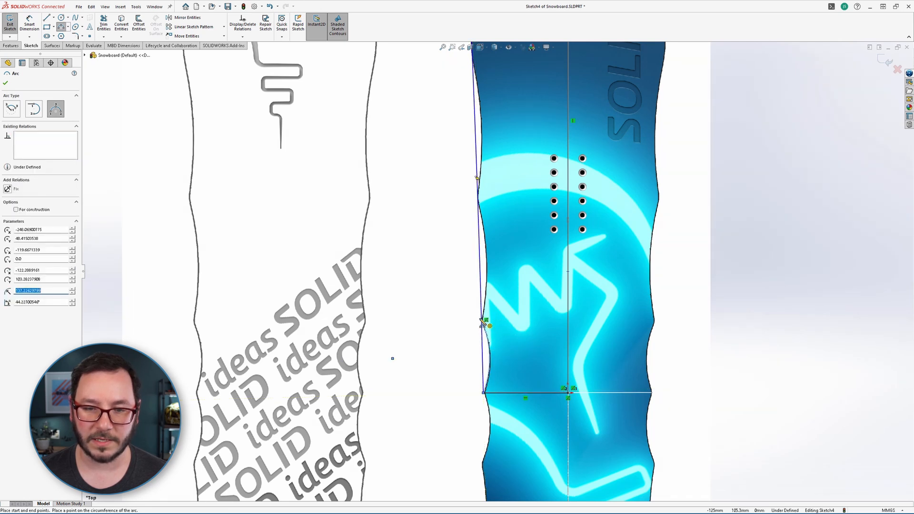
# - Continue the scalloped left edge with two three-point arcs about 174 mm and 199 mm long, ending on the long side arc
pyautogui.click(486, 320)
pyautogui.click(484, 201)
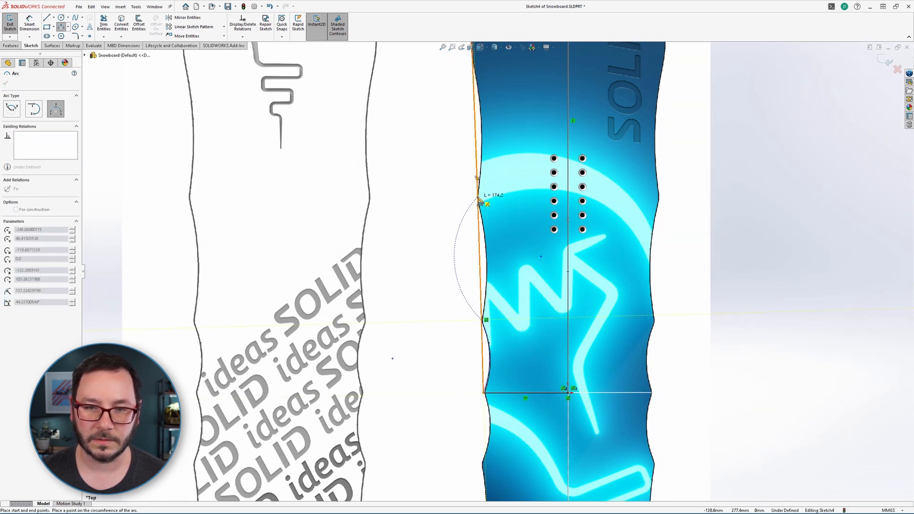
pyautogui.click(487, 260)
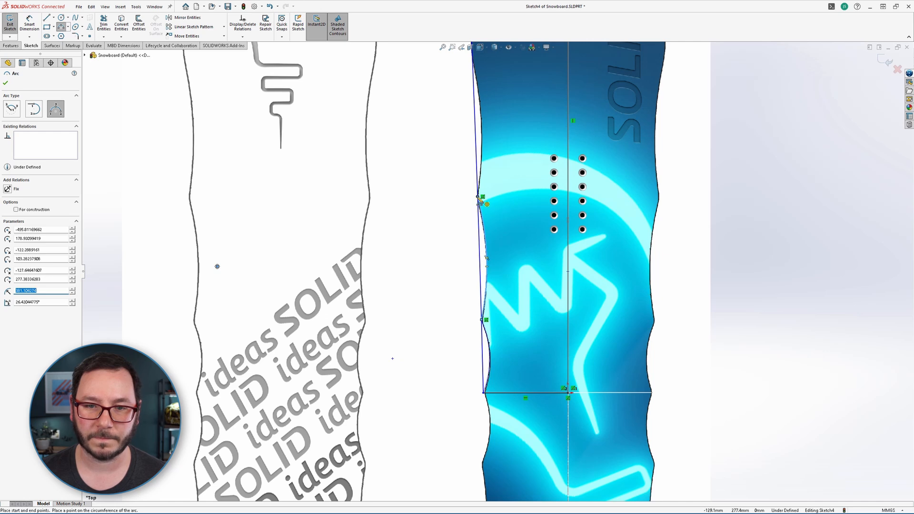
pyautogui.click(477, 197)
pyautogui.click(472, 56)
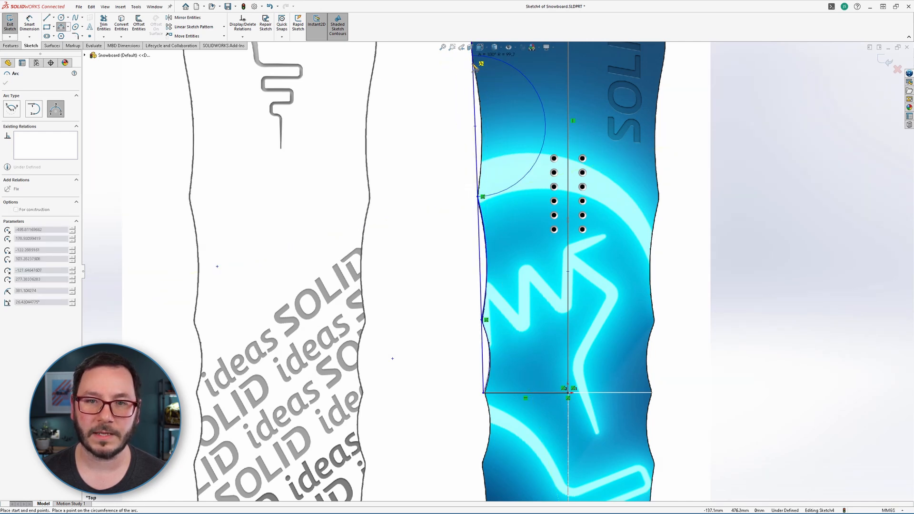
pyautogui.click(486, 131)
pyautogui.press('Escape')
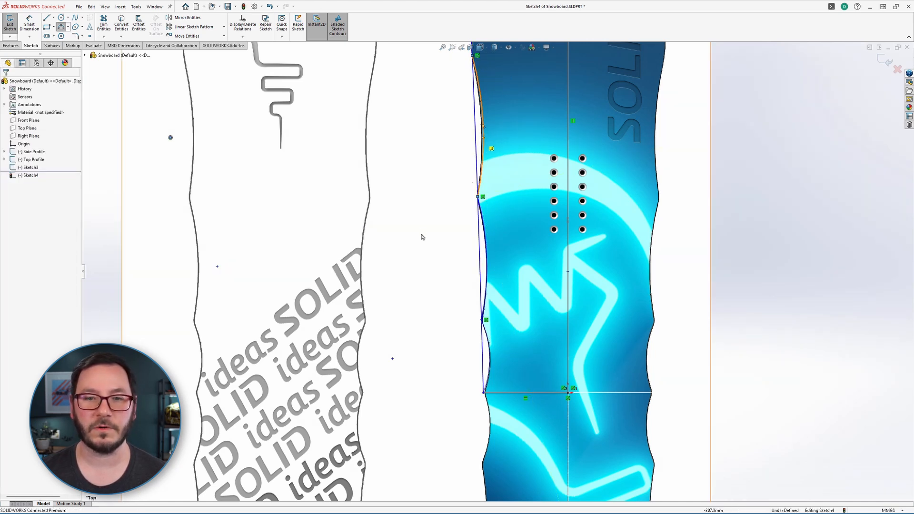
# - Dimension the vertical height of the first scallop arc above the waist line as 100 mm
pyautogui.moveTo(426, 344); pyautogui.dragTo(422, 252, button='right')
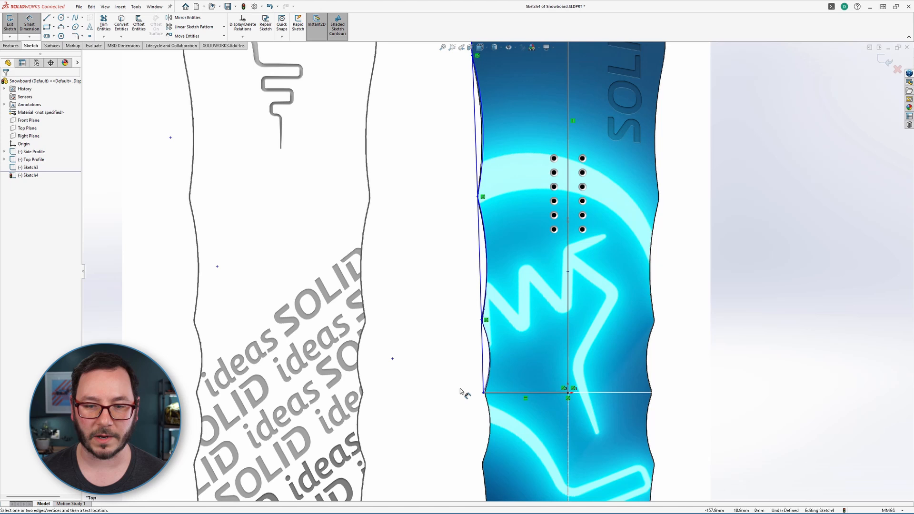
pyautogui.click(483, 393)
pyautogui.click(486, 320)
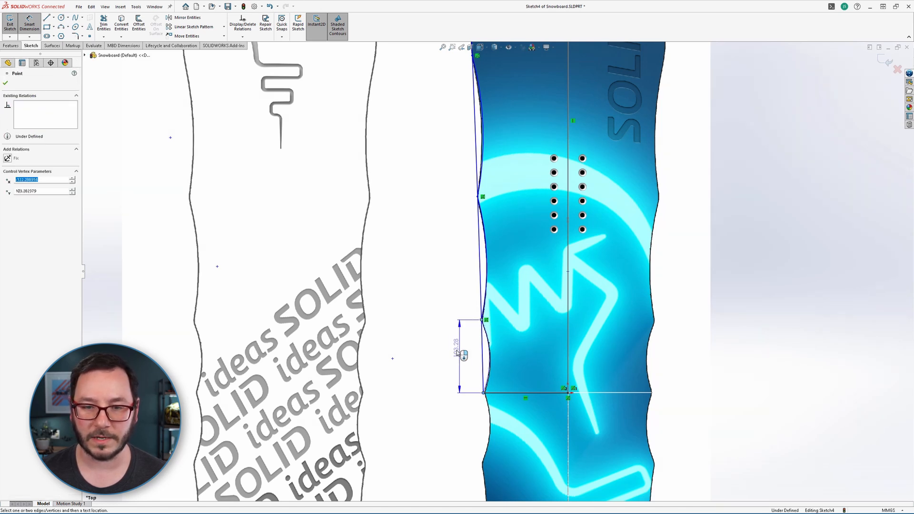
pyautogui.click(450, 362)
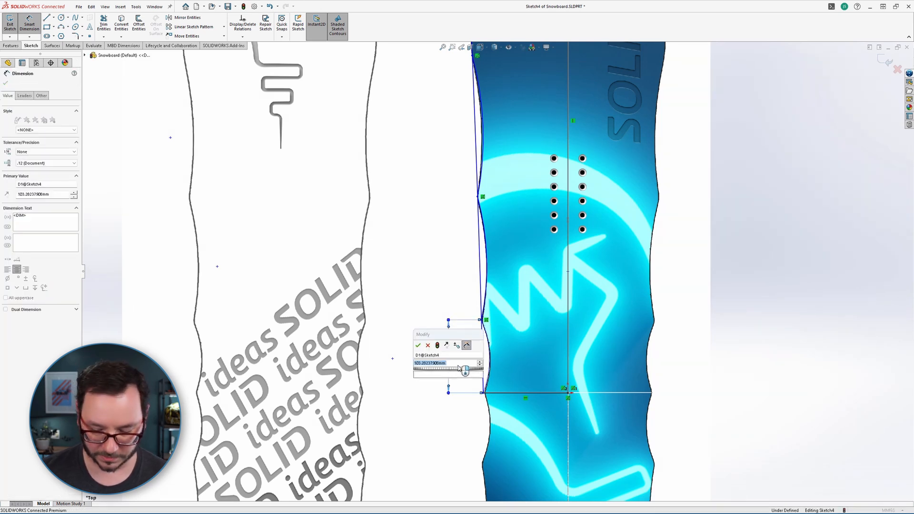
pyautogui.write('100')
pyautogui.press('Return')
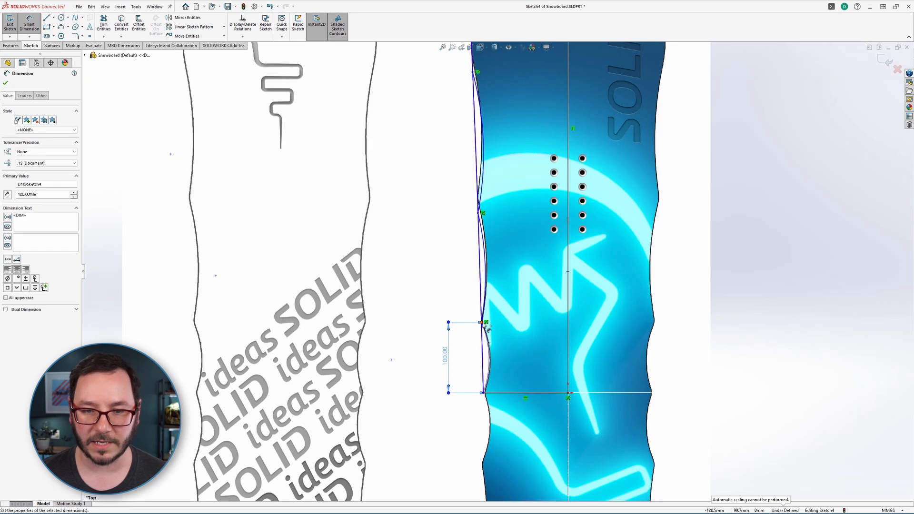
# - Dimension the vertical distance between the second scallop arc's endpoints as 175 mm
pyautogui.click(486, 322)
pyautogui.click(481, 213)
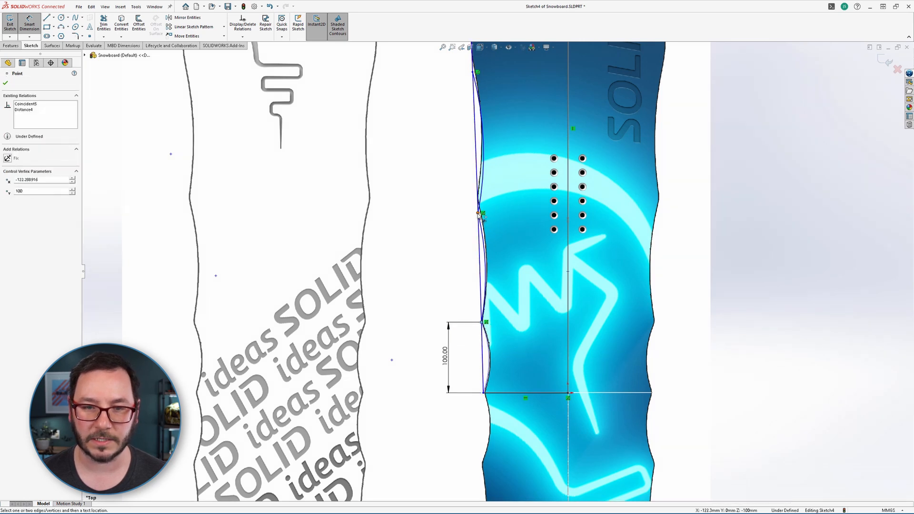
pyautogui.click(445, 251)
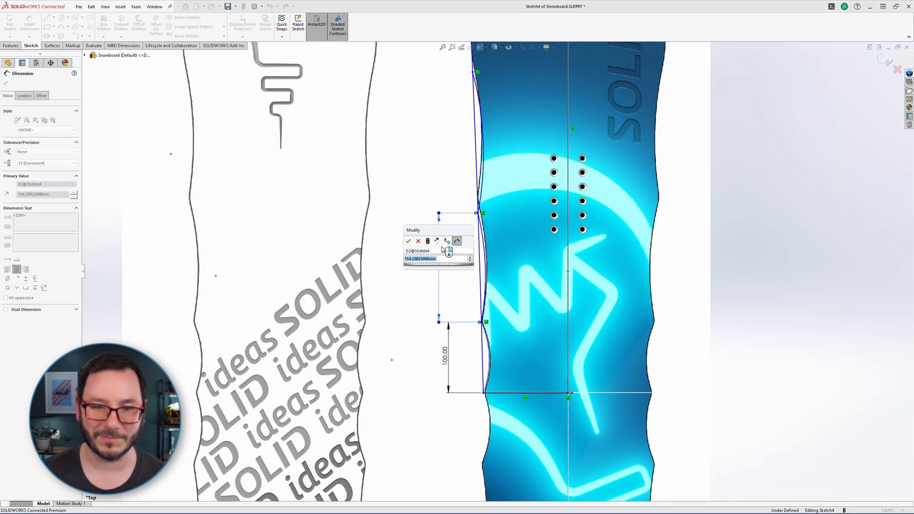
pyautogui.write('17')
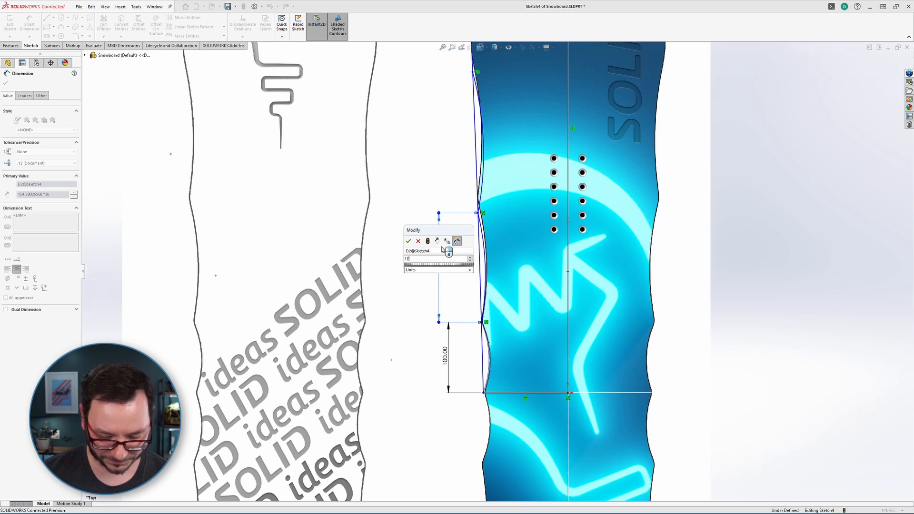
pyautogui.write('5')
pyautogui.press('Return')
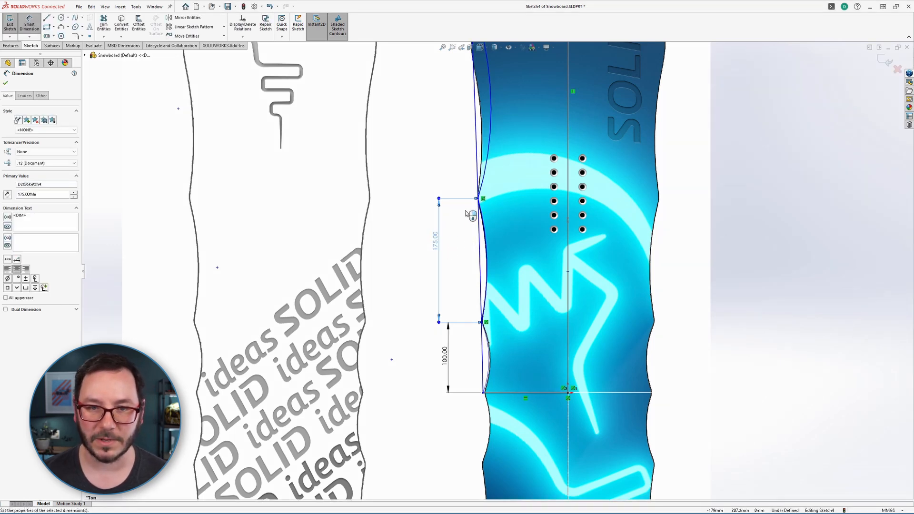
# - Dimension the vertical distance between the third scallop arc's endpoints, try 200 mm, and undo that value change
pyautogui.scroll(2, 467, 212)
pyautogui.scroll(-1, 458, 183)
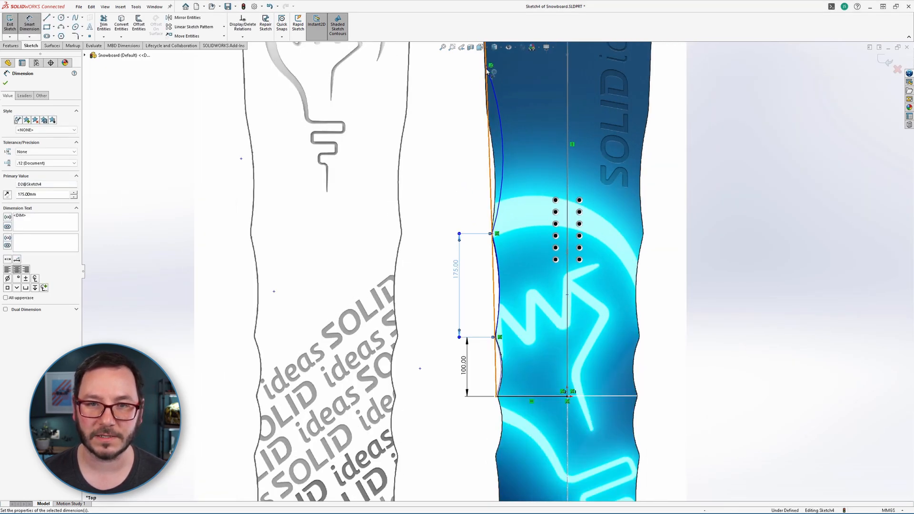
pyautogui.click(497, 234)
pyautogui.click(490, 65)
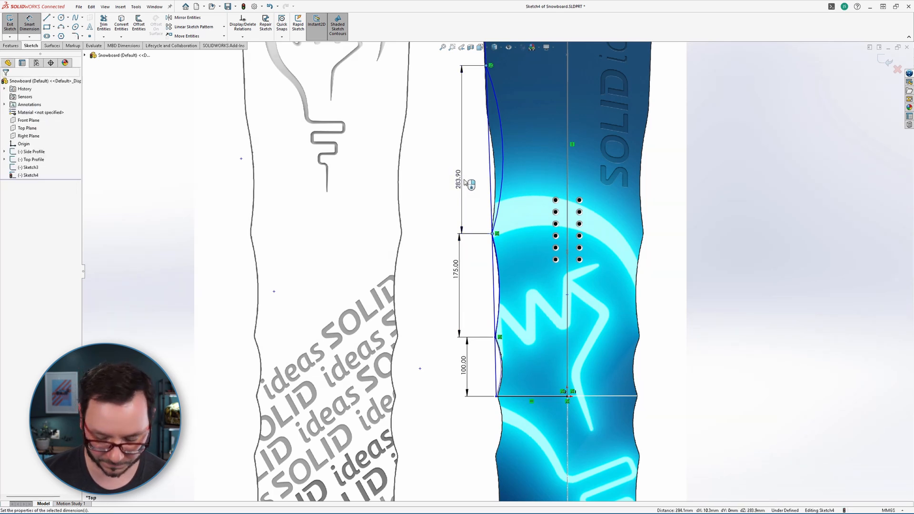
pyautogui.click(466, 183)
pyautogui.write('200')
pyautogui.press('Return')
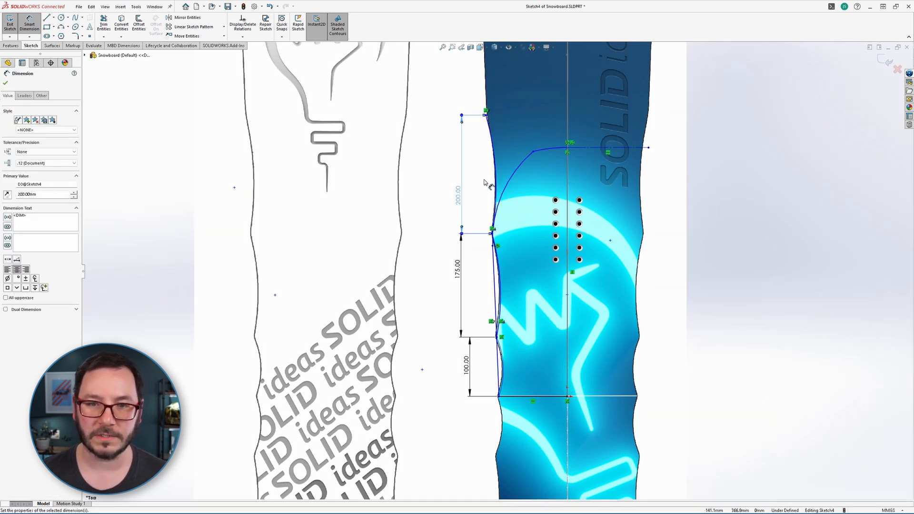
pyautogui.press('Escape')
pyautogui.hotkey('ctrl', 'z')
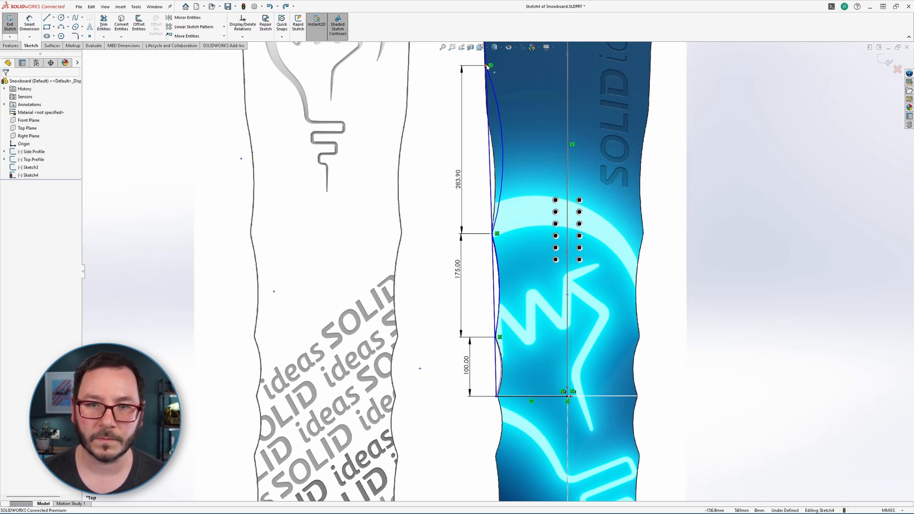
# - Try to pull the third scallop arc's upper endpoint downward, undo the move, and remove that endpoint's coincident relation
pyautogui.click(490, 95)
pyautogui.moveTo(490, 95); pyautogui.dragTo(483, 139)
pyautogui.hotkey('ctrl', 'z')
pyautogui.click(493, 68)
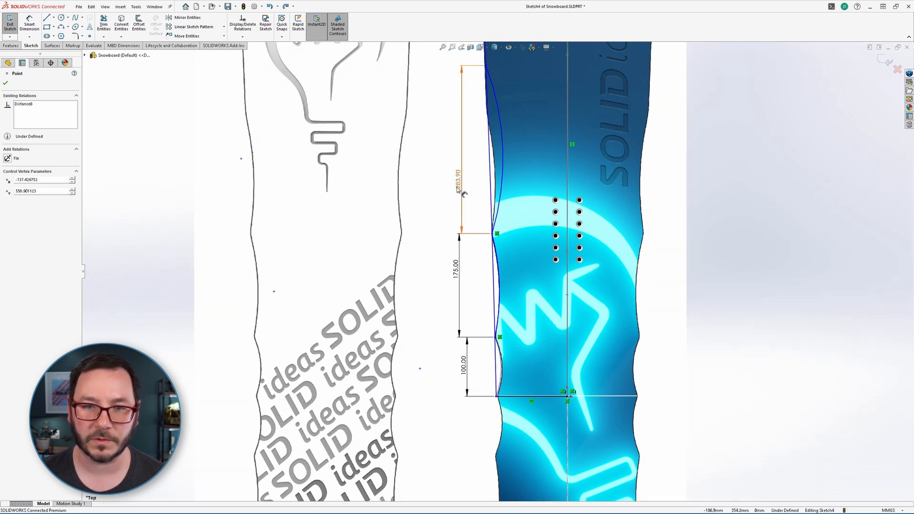
# - Set the vertical dimension between the third scallop arc's endpoints to 200 mm
pyautogui.click(458, 187)
pyautogui.doubleClick(459, 188)
pyautogui.write('2')
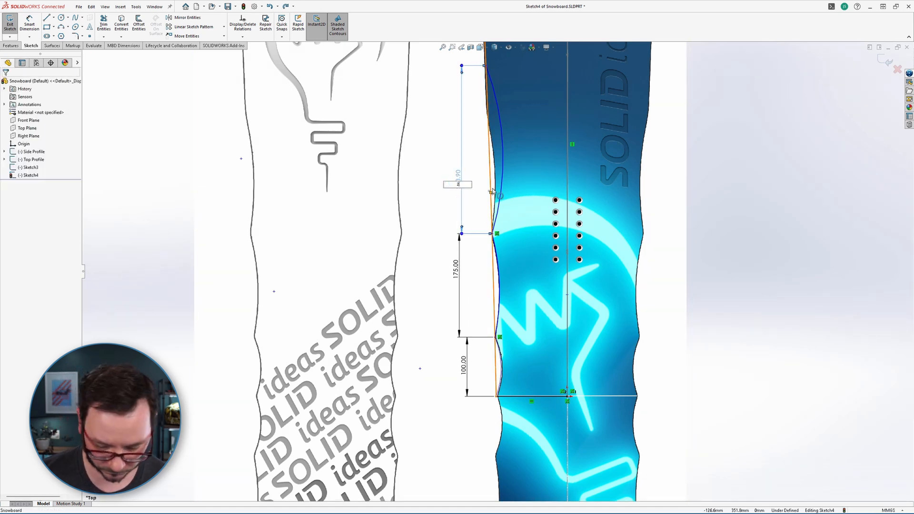
pyautogui.write('00')
pyautogui.press('Return')
pyautogui.click(508, 153)
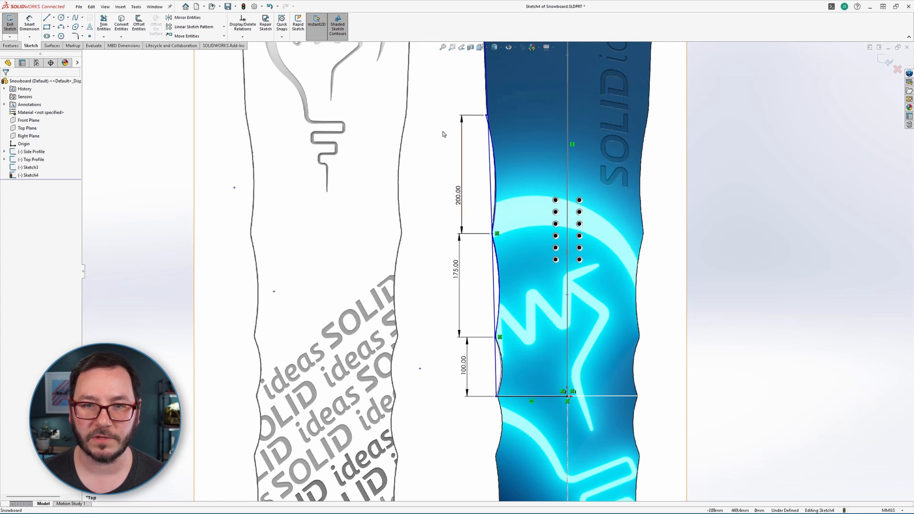
# - Reattach the third scallop arc's upper endpoint to the long side arc
pyautogui.click(487, 117)
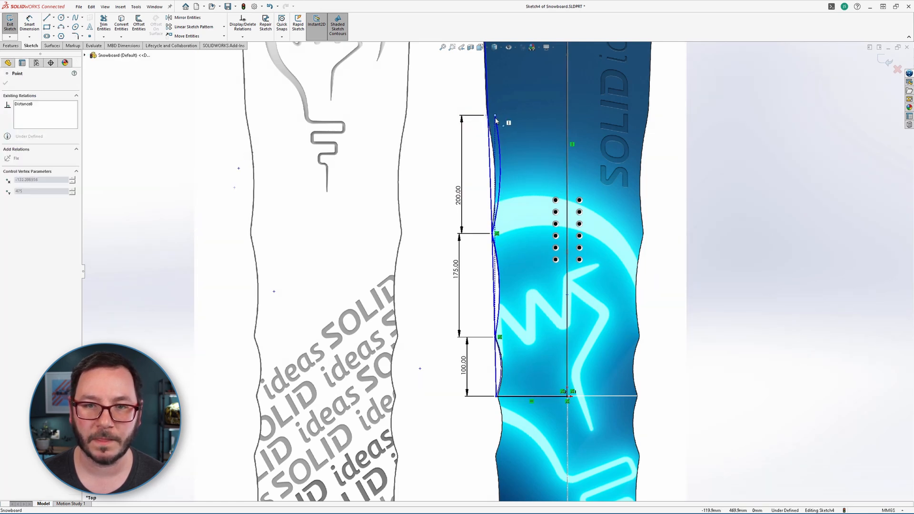
pyautogui.moveTo(489, 118); pyautogui.dragTo(490, 118)
pyautogui.click(793, 184)
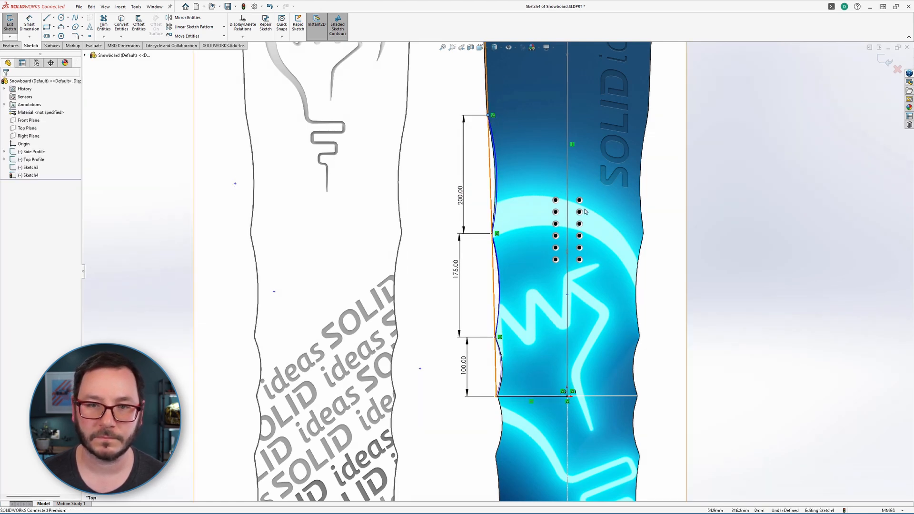
# - Dimension the third scallop arc's depth from the long side arc as 10 mm, using the closest arc condition
pyautogui.scroll(-3, 496, 178)
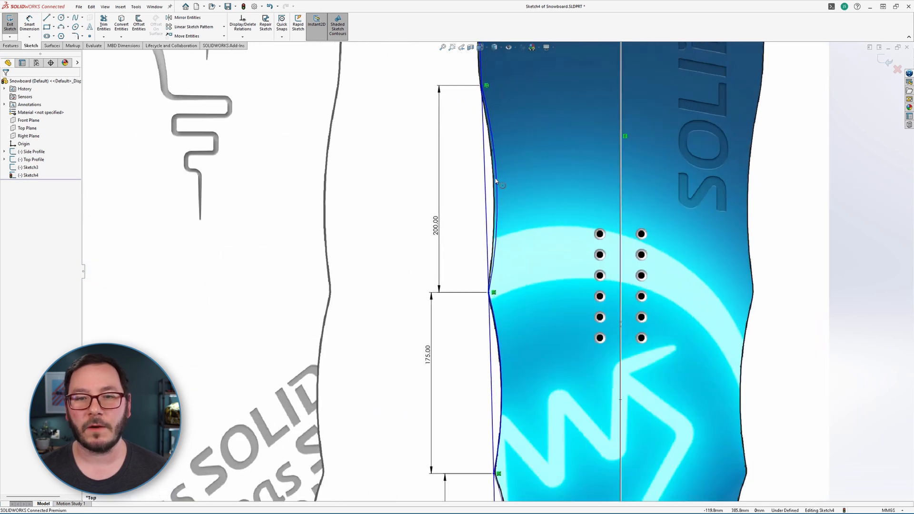
pyautogui.moveTo(464, 217); pyautogui.dragTo(462, 167, button='right')
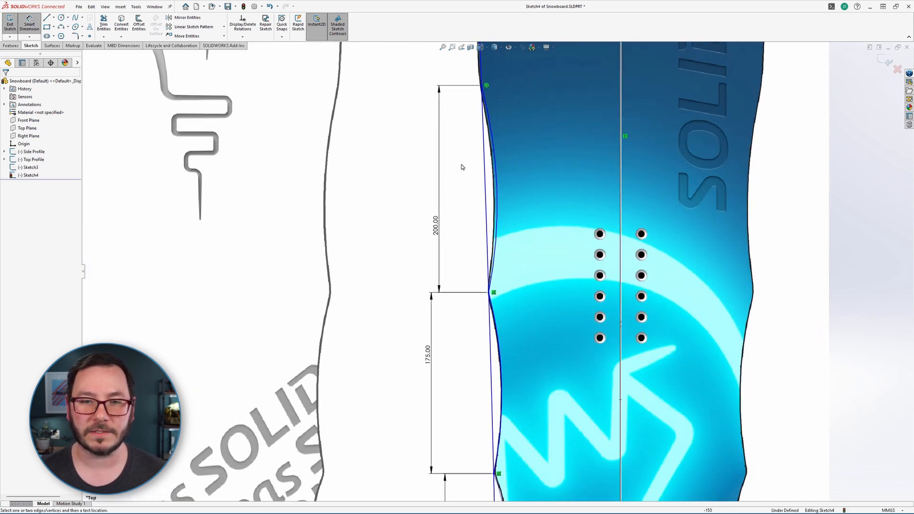
pyautogui.click(491, 184)
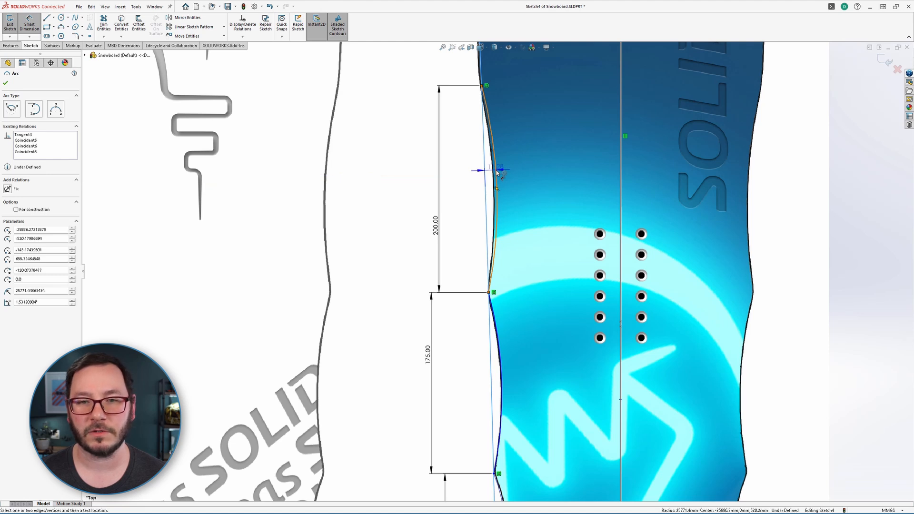
pyautogui.keyDown('shift'); pyautogui.click(496, 173); pyautogui.keyUp('shift')
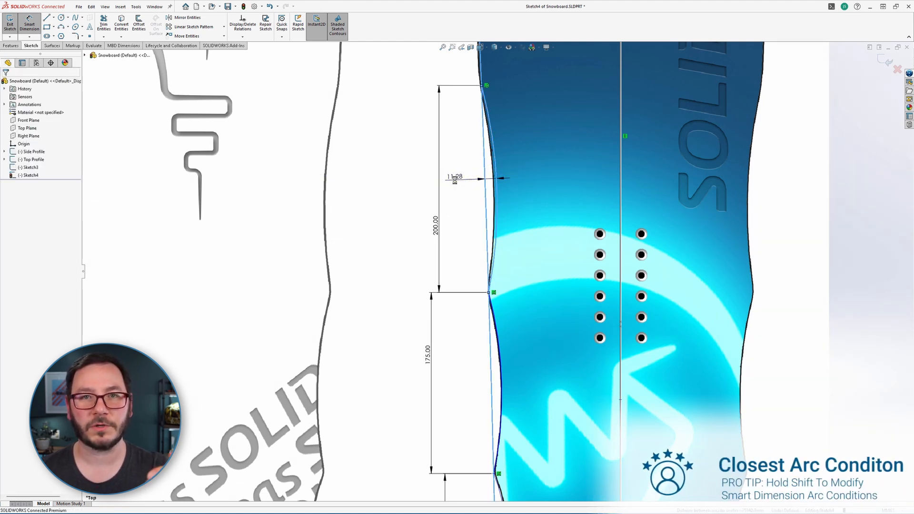
pyautogui.click(472, 180)
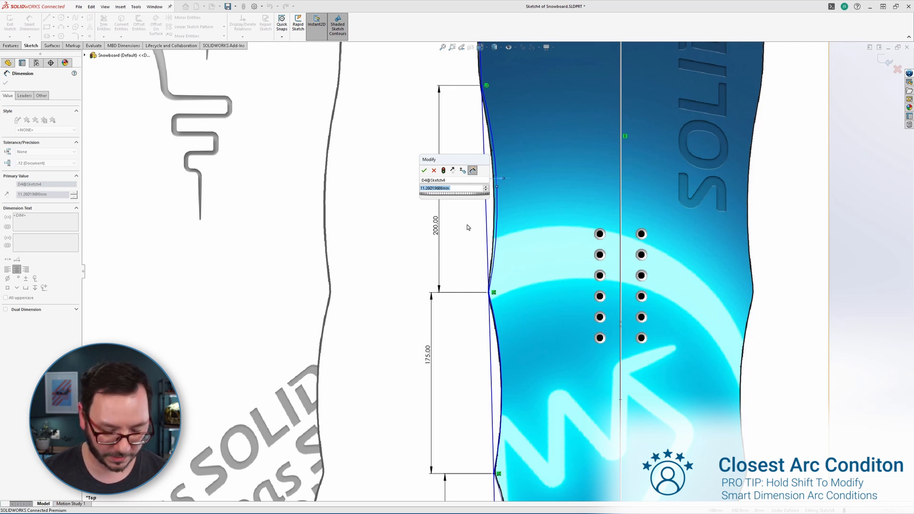
pyautogui.write('10')
pyautogui.press('Return')
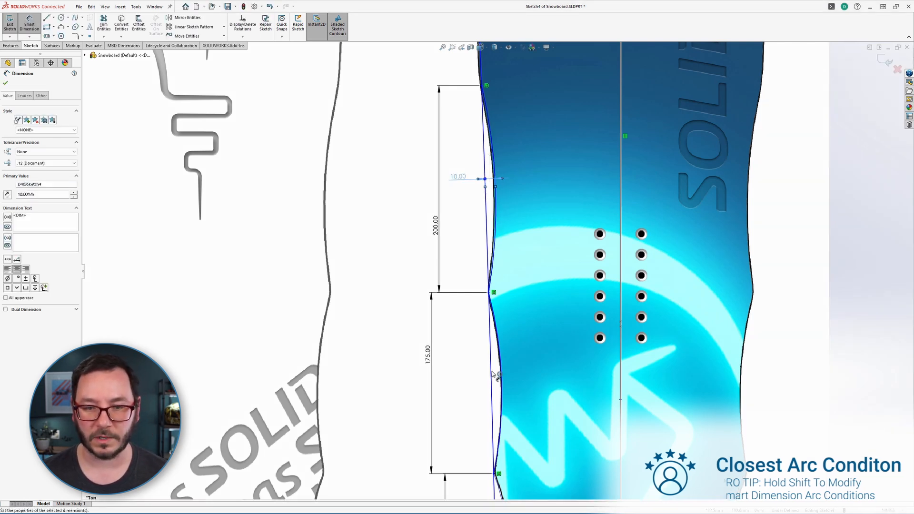
# - Dimension the second scallop arc's depth from the long side arc as 10 mm
pyautogui.click(499, 376)
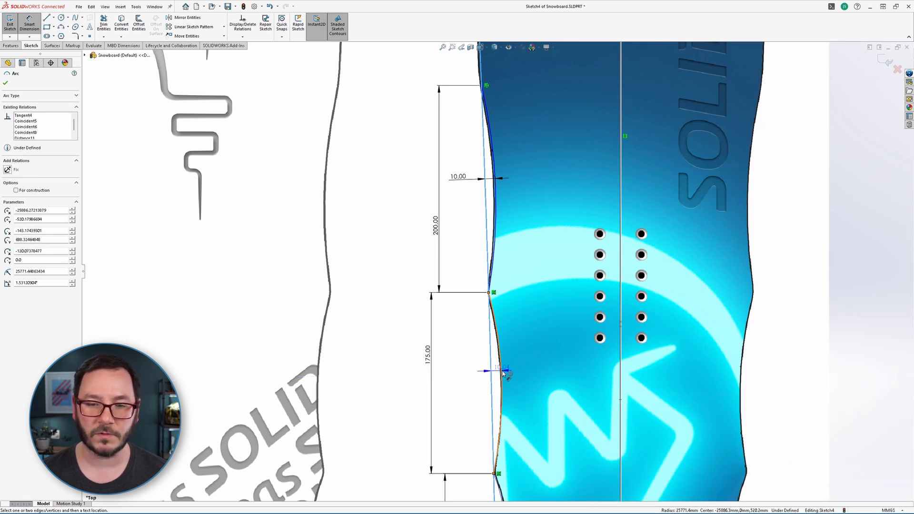
pyautogui.click(493, 375)
pyautogui.click(461, 385)
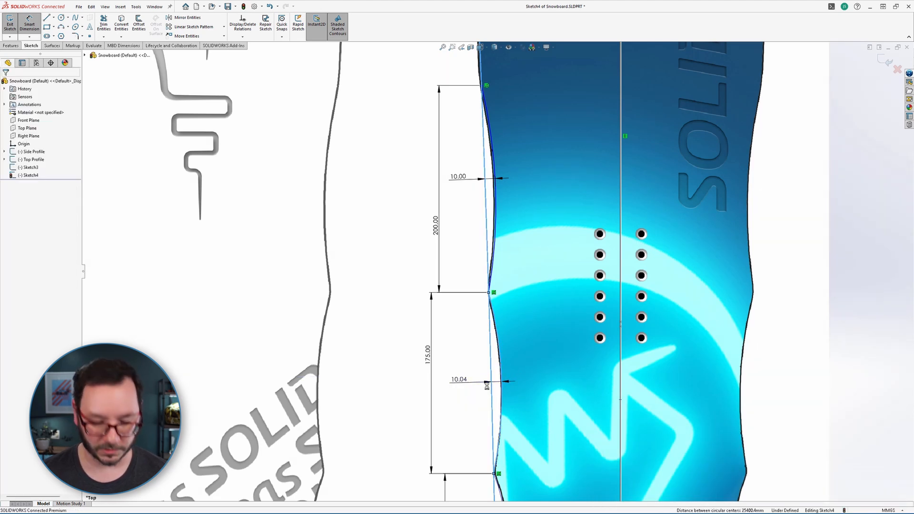
pyautogui.write('10')
pyautogui.press('Return')
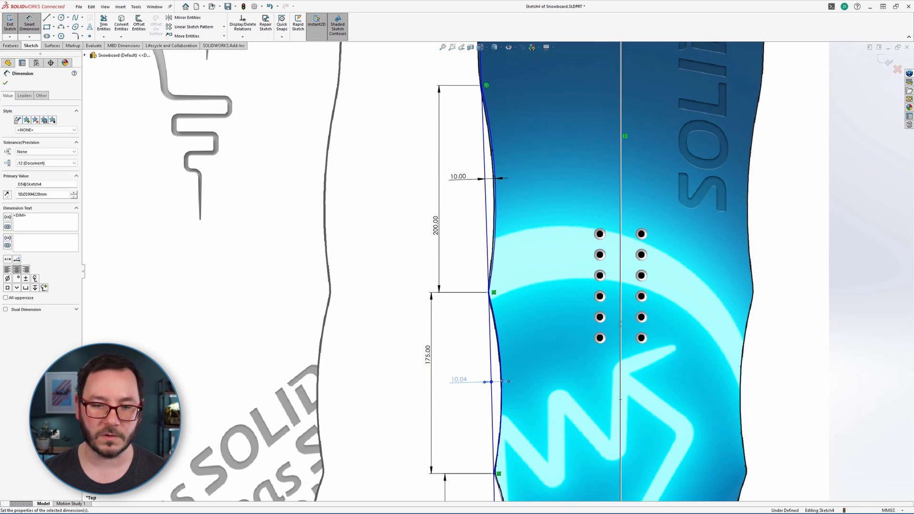
# - Place a centre-to-centre dimension between the first scallop arc and the long side arc, and open its arc condition settings
pyautogui.scroll(5, 495, 384)
pyautogui.scroll(-5, 496, 376)
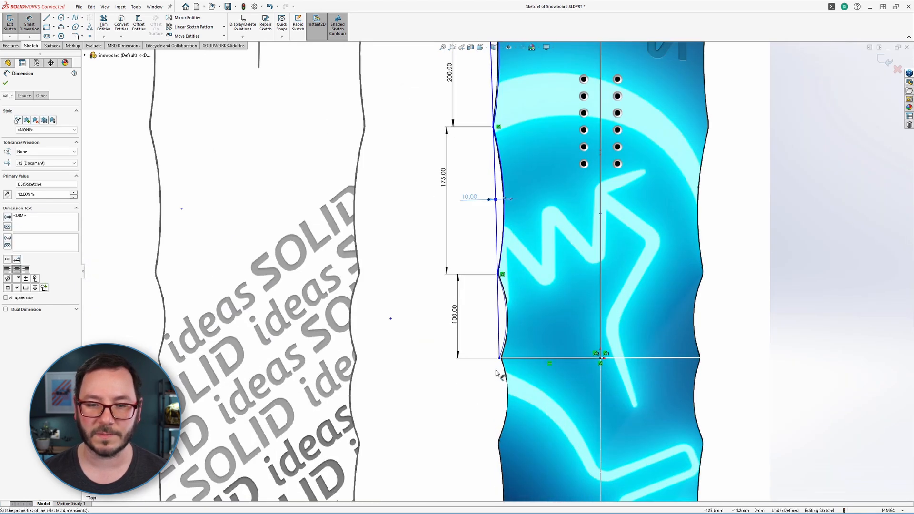
pyautogui.click(507, 314)
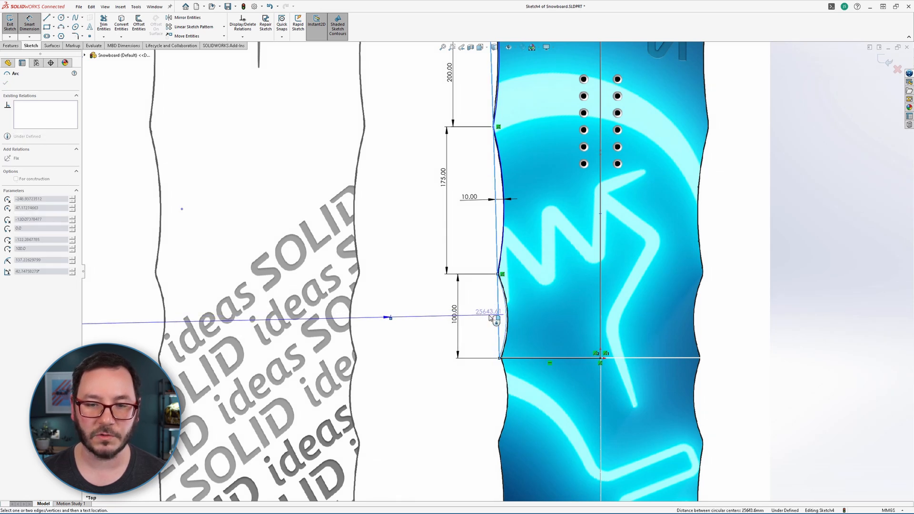
pyautogui.click(489, 316)
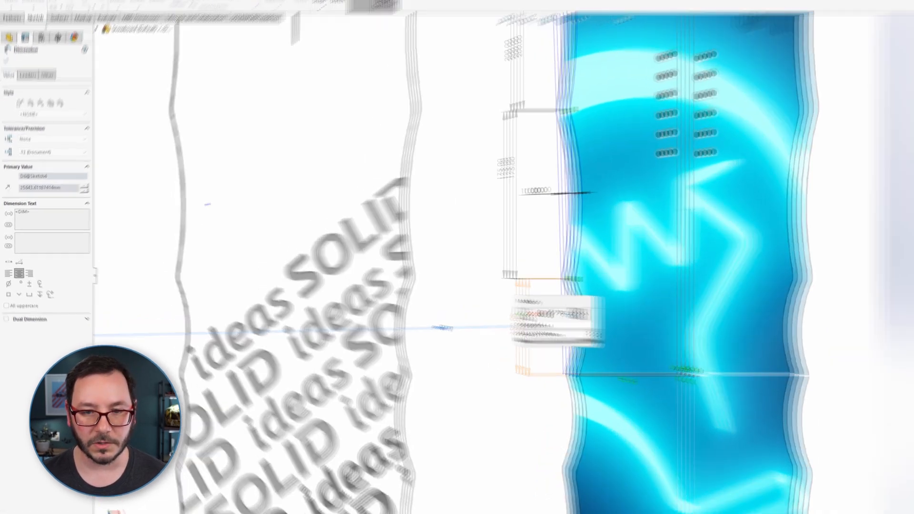
pyautogui.click(117, 180)
pyautogui.click(39, 7)
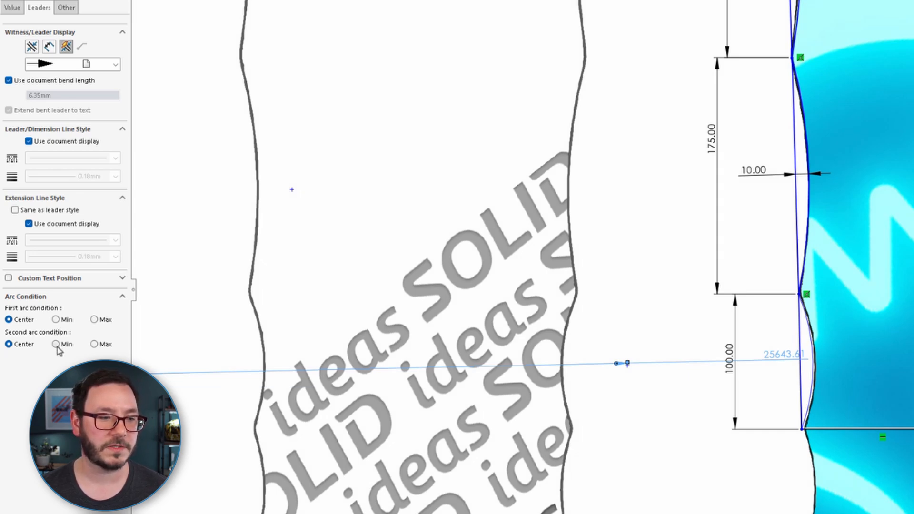
# - Try different Center, Min and Max arc conditions for the first scallop arc's dimension
pyautogui.click(93, 347)
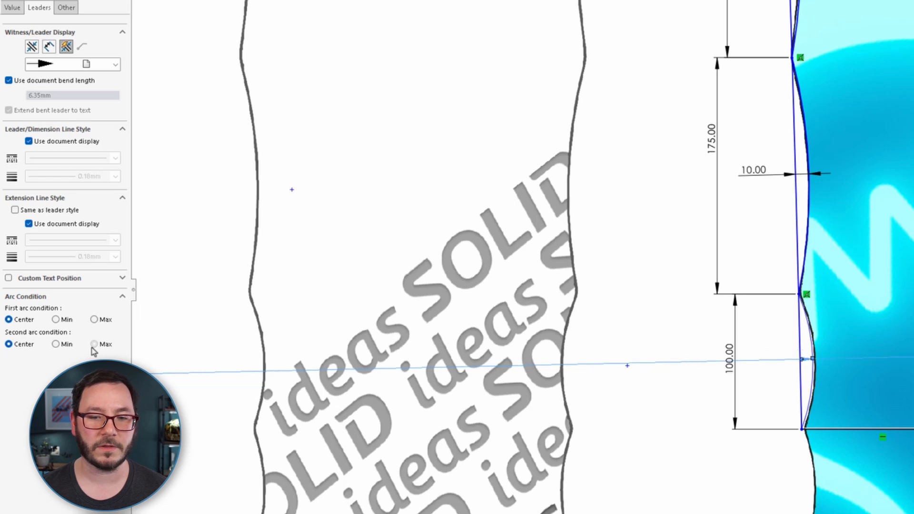
pyautogui.click(57, 344)
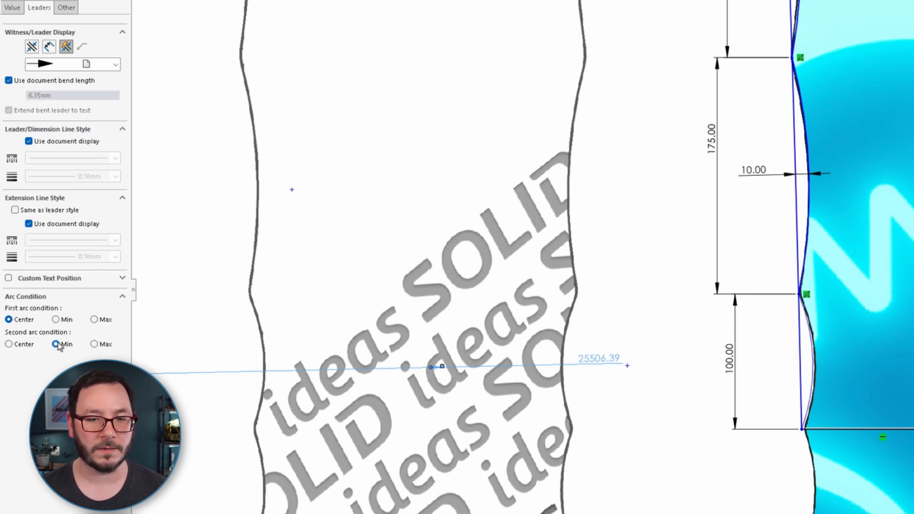
pyautogui.click(9, 344)
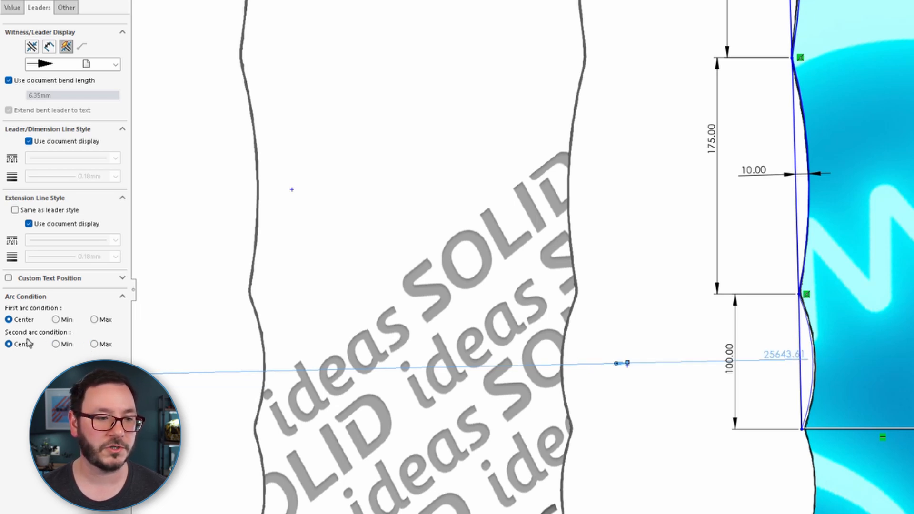
pyautogui.click(56, 320)
pyautogui.click(95, 320)
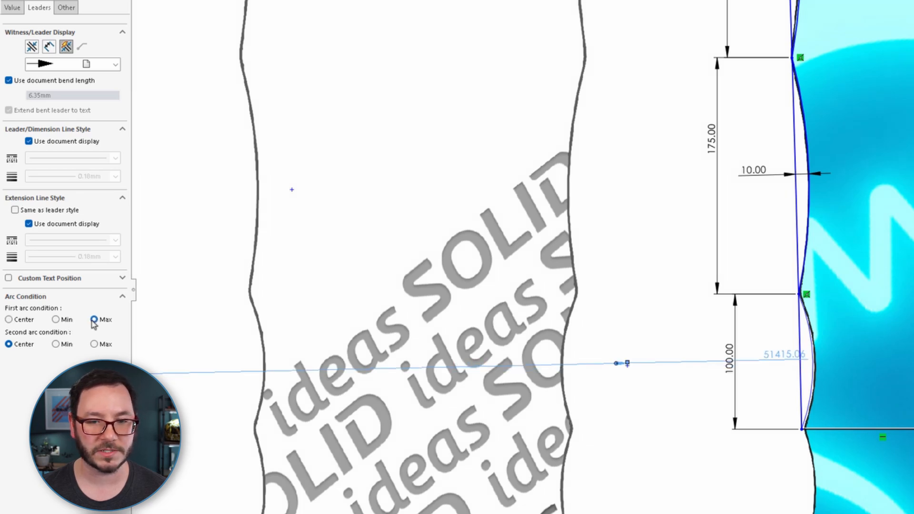
# - Set the dimension's first arc condition to Min and second to Max, and make the first scallop's depth 10 mm
pyautogui.click(56, 320)
pyautogui.click(56, 344)
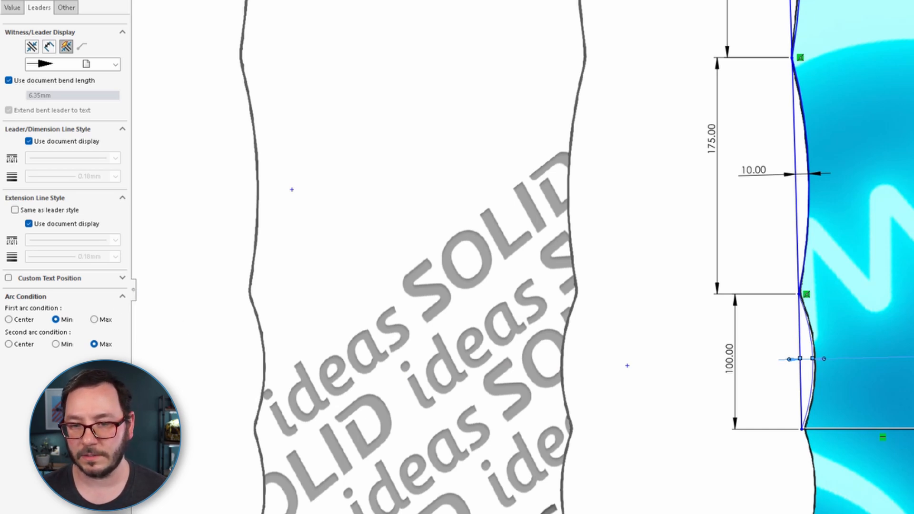
pyautogui.moveTo(911, 356); pyautogui.dragTo(767, 363)
pyautogui.press('Return')
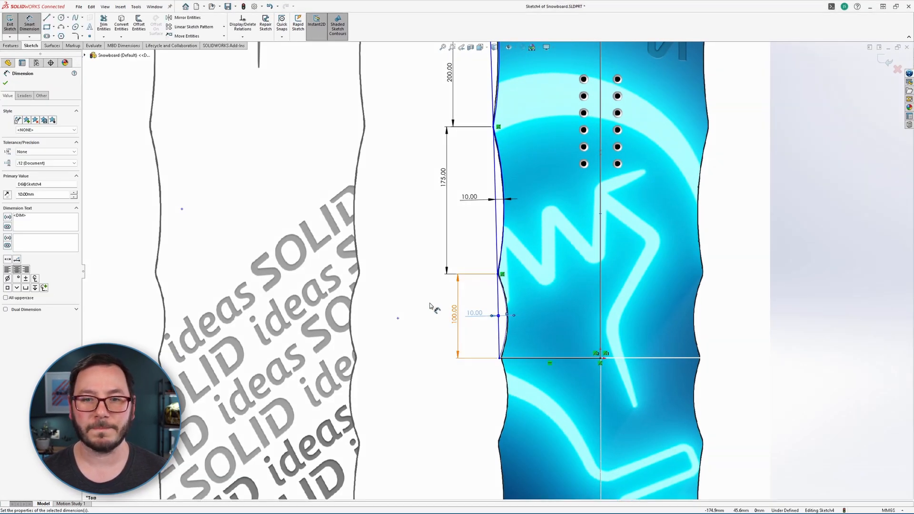
# - Move the outline's tip centre point, nose corner and upper side arc endpoint onto the reference board's nose edge
pyautogui.scroll(4, 483, 303)
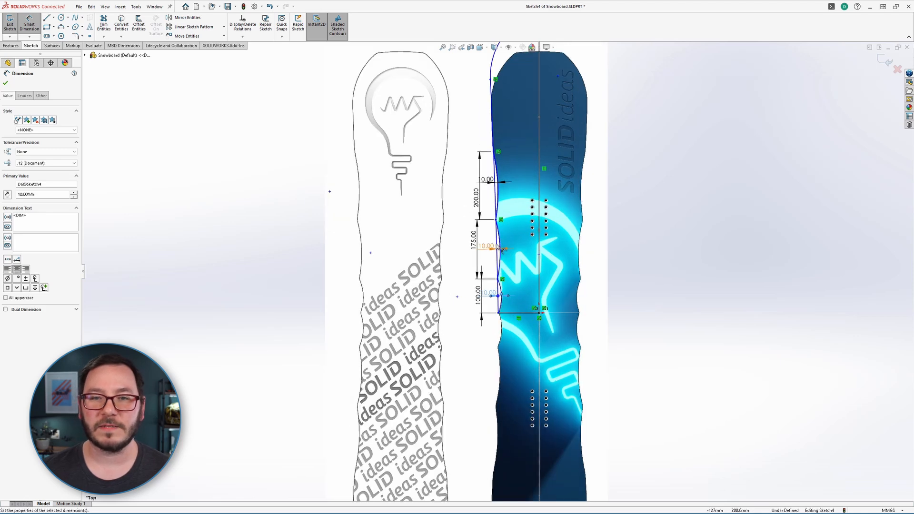
pyautogui.press('Escape')
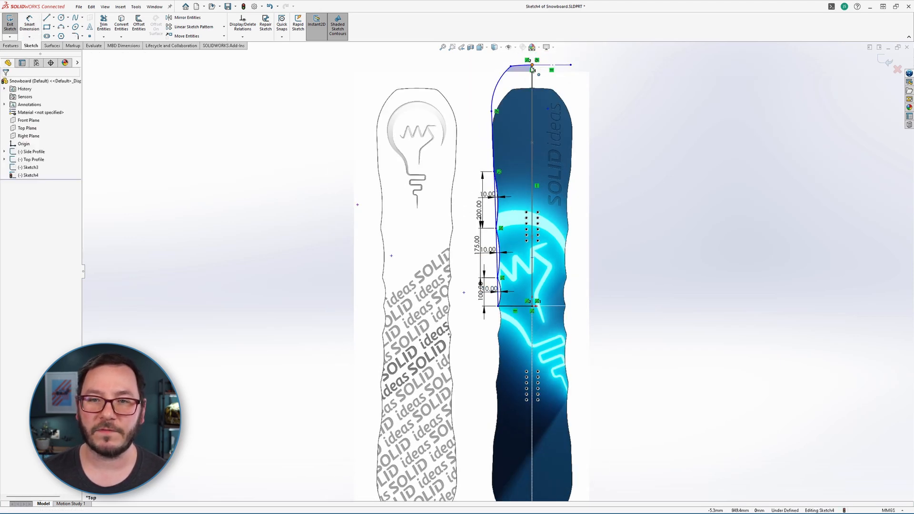
pyautogui.moveTo(533, 68); pyautogui.dragTo(532, 88)
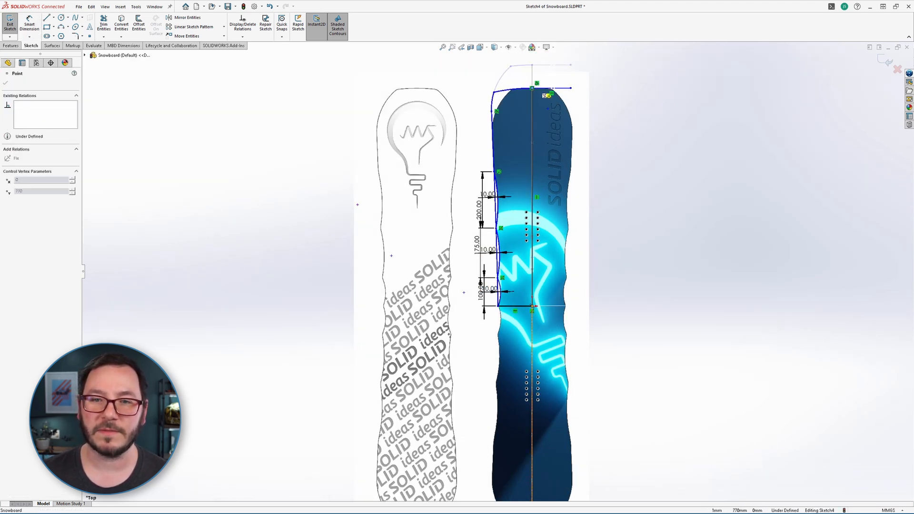
pyautogui.scroll(-4, 495, 99)
pyautogui.moveTo(494, 137); pyautogui.dragTo(532, 129)
pyautogui.moveTo(487, 175); pyautogui.dragTo(490, 219)
pyautogui.click(687, 242)
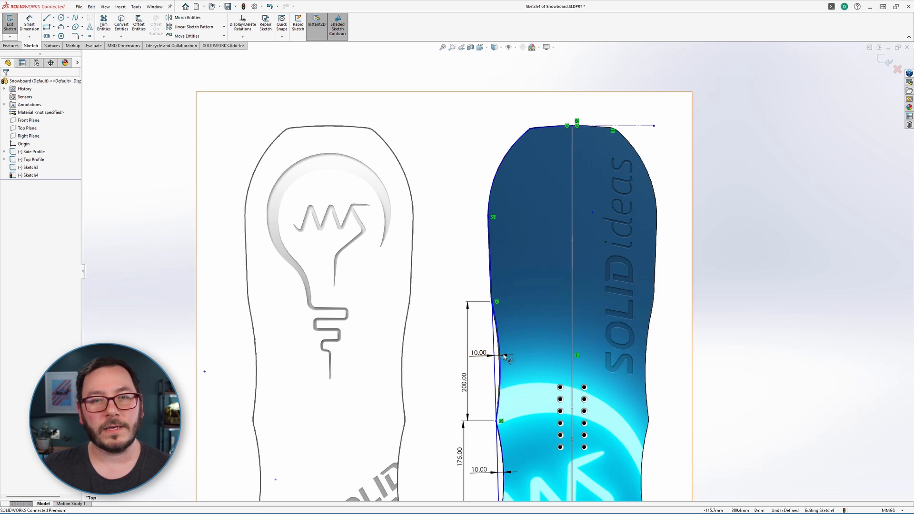
pyautogui.scroll(3, 505, 356)
pyautogui.scroll(-5, 510, 378)
pyautogui.scroll(2, 512, 390)
pyautogui.scroll(-2, 496, 415)
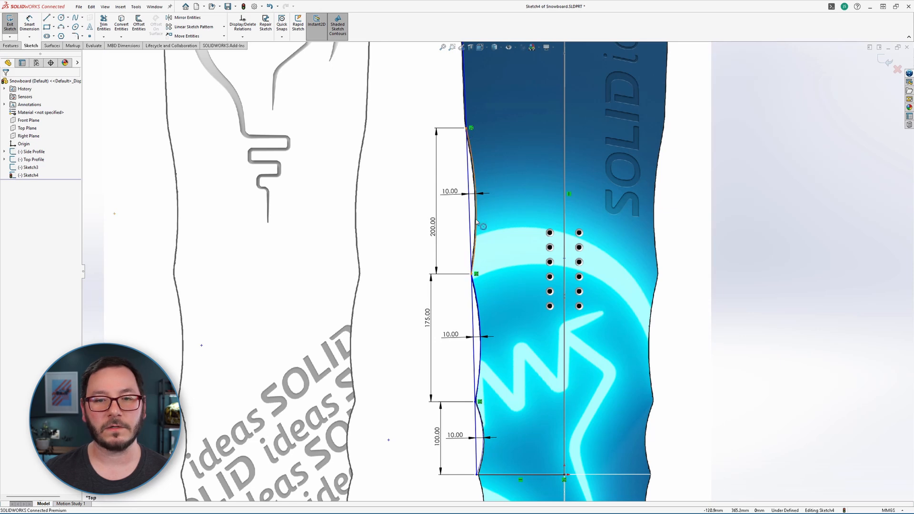
pyautogui.scroll(3, 404, 248)
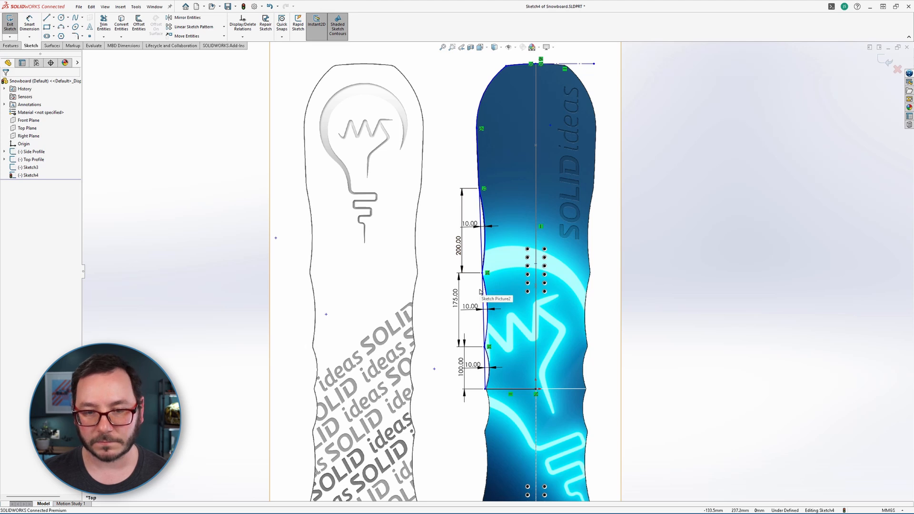
pyautogui.scroll(-2, 459, 252)
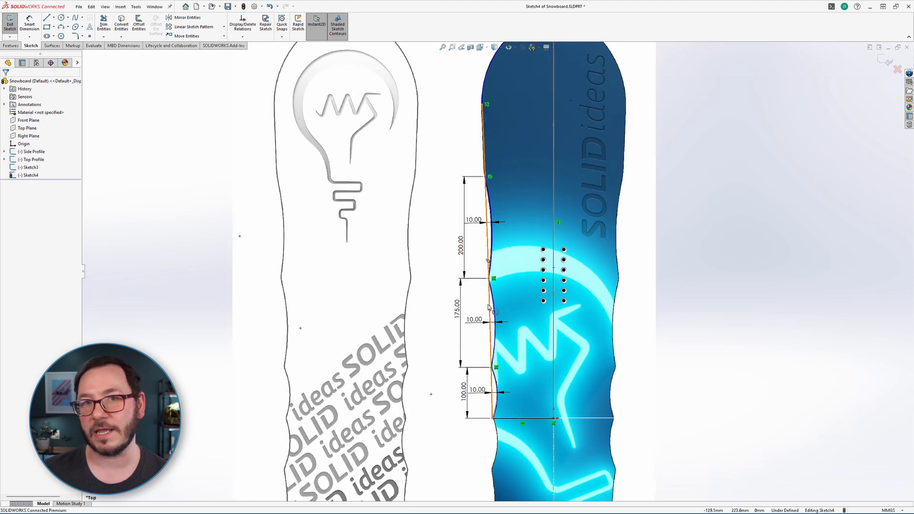
# - Power-trim the long side arc where it spans the three scallops, keeping the trimmed pieces as construction geometry
pyautogui.press('s')
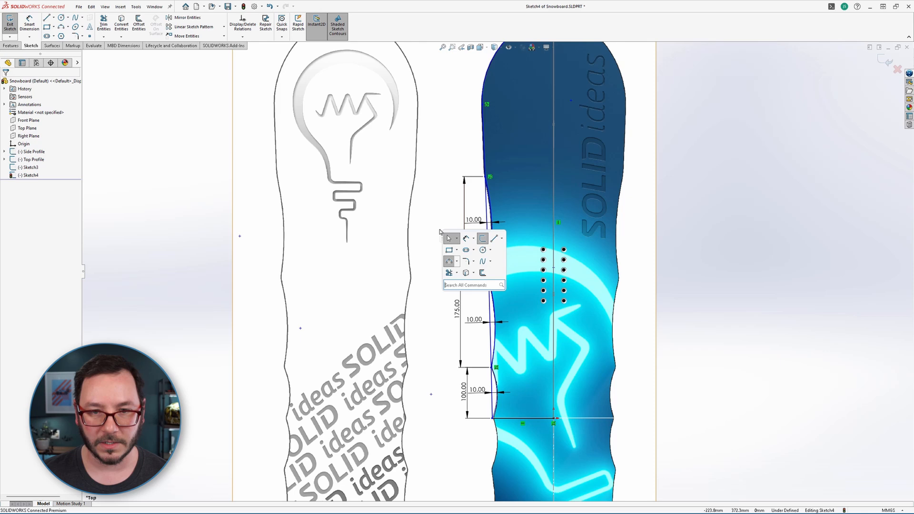
pyautogui.click(449, 273)
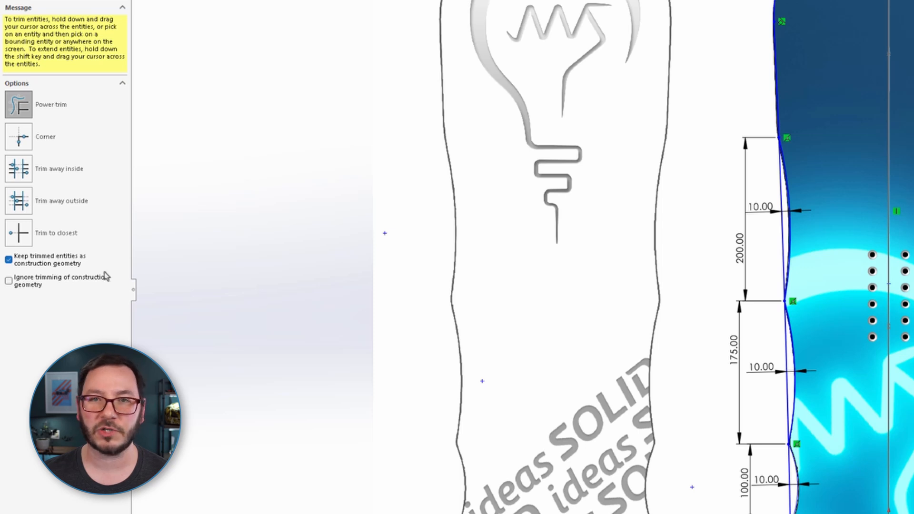
pyautogui.scroll(-3, 790, 262)
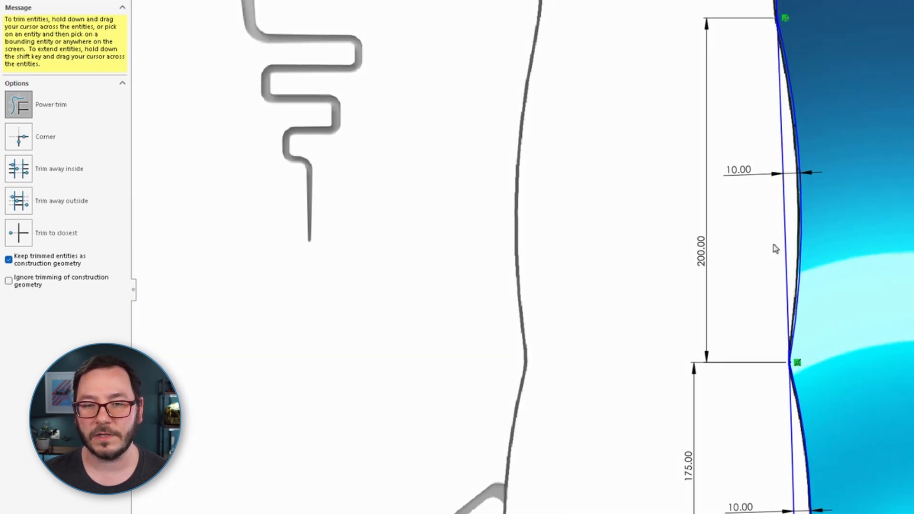
pyautogui.click(786, 252)
pyautogui.click(794, 458)
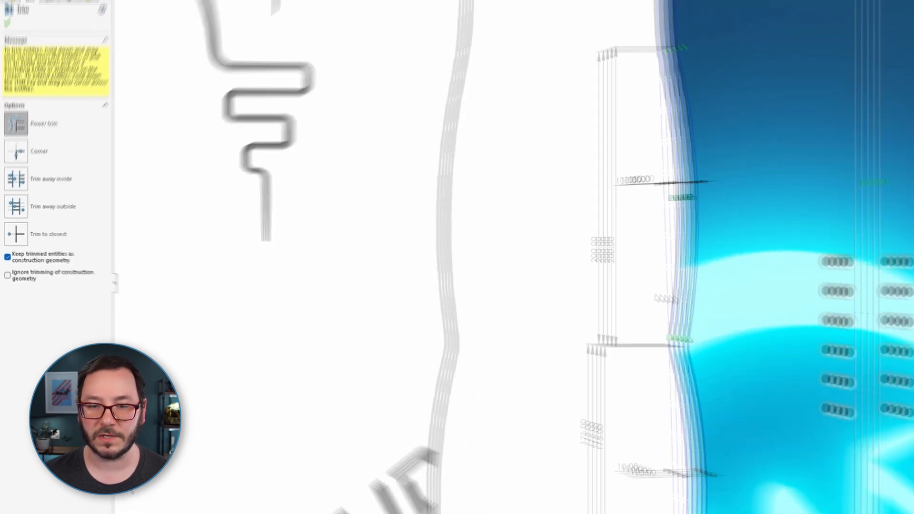
pyautogui.scroll(4, 785, 119)
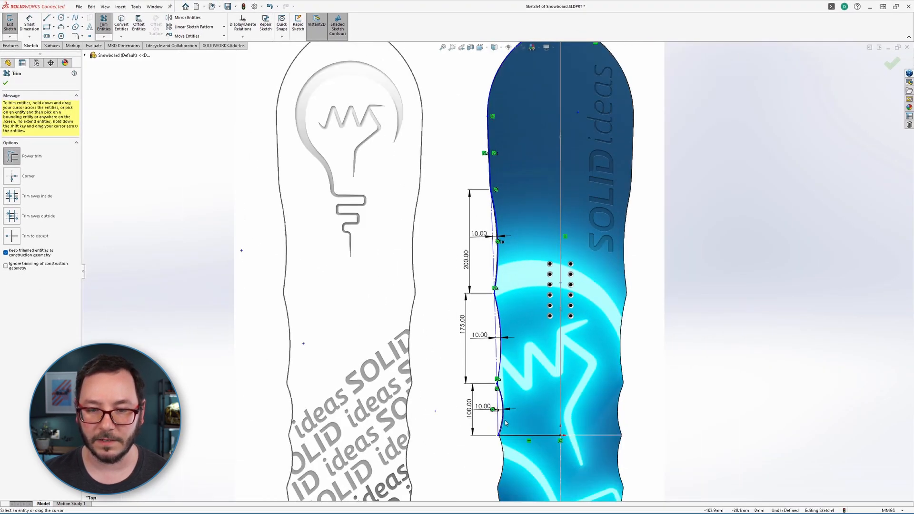
pyautogui.scroll(-1, 794, 490)
pyautogui.scroll(-3, 499, 436)
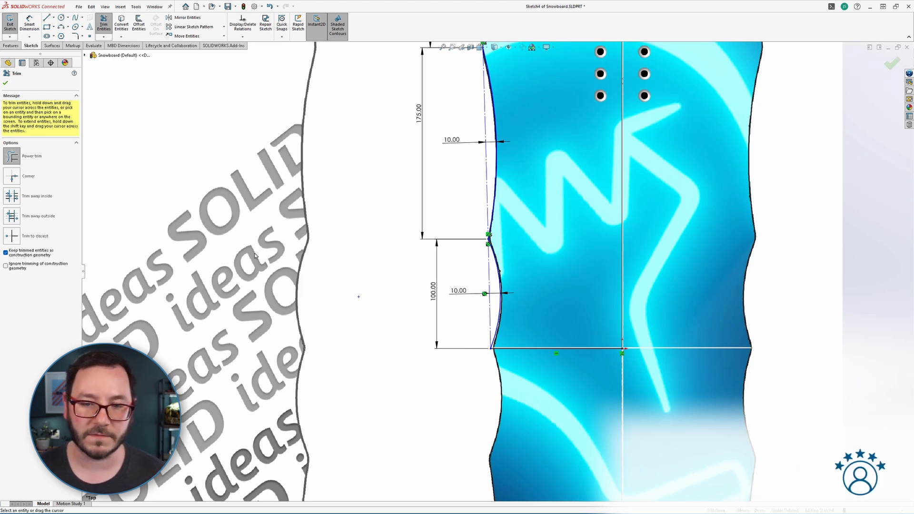
pyautogui.click(5, 84)
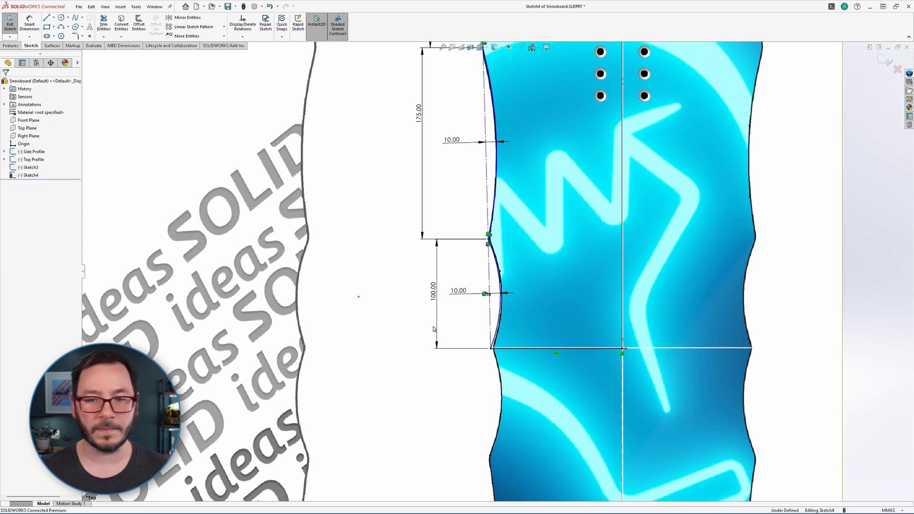
# - Try to fit an open, constrained spline through the nose arc, side arc and the 200 mm and 175 mm scallop arcs
pyautogui.scroll(6, 513, 297)
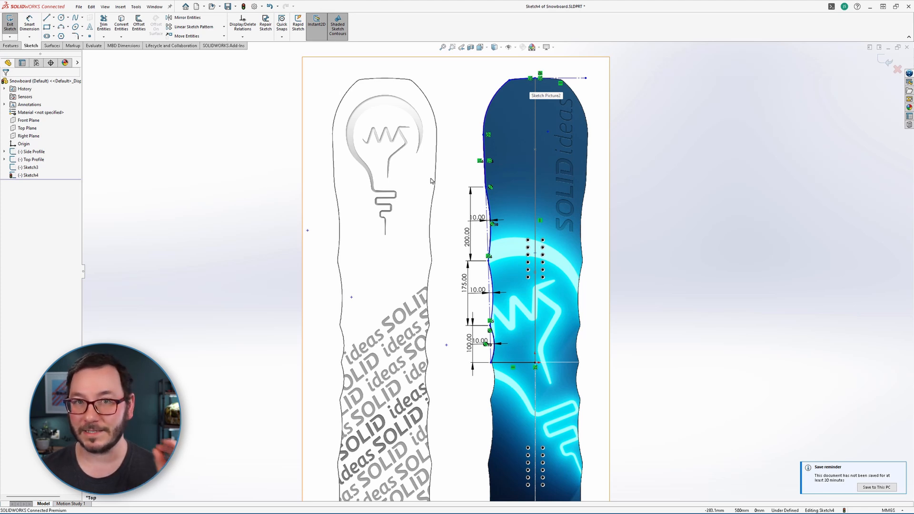
pyautogui.write('s')
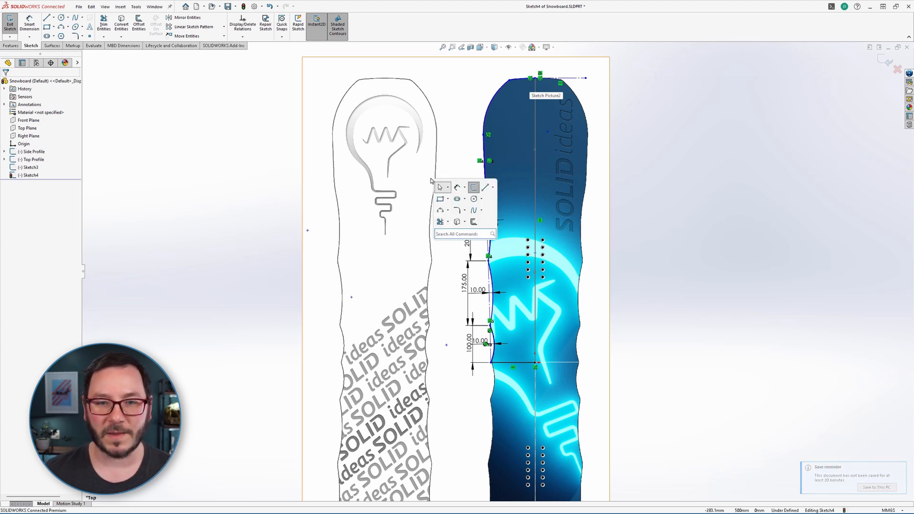
pyautogui.write('fit')
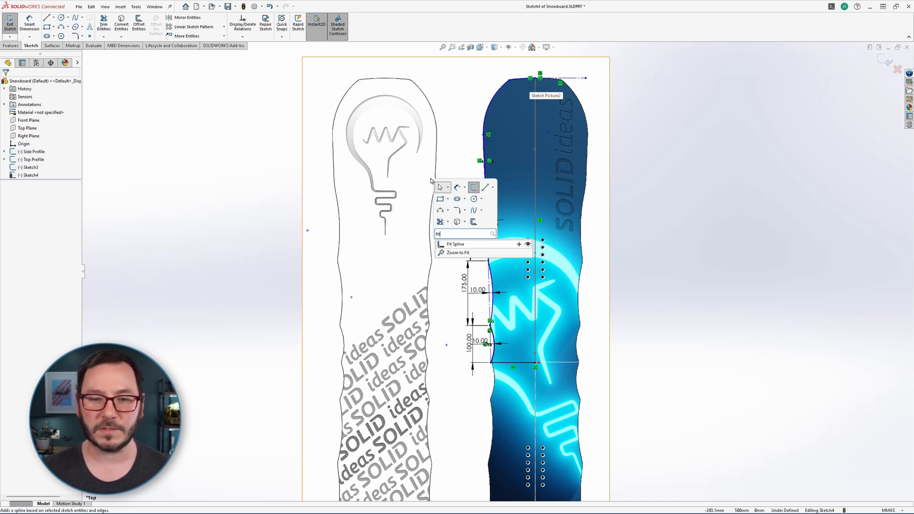
pyautogui.press('Return')
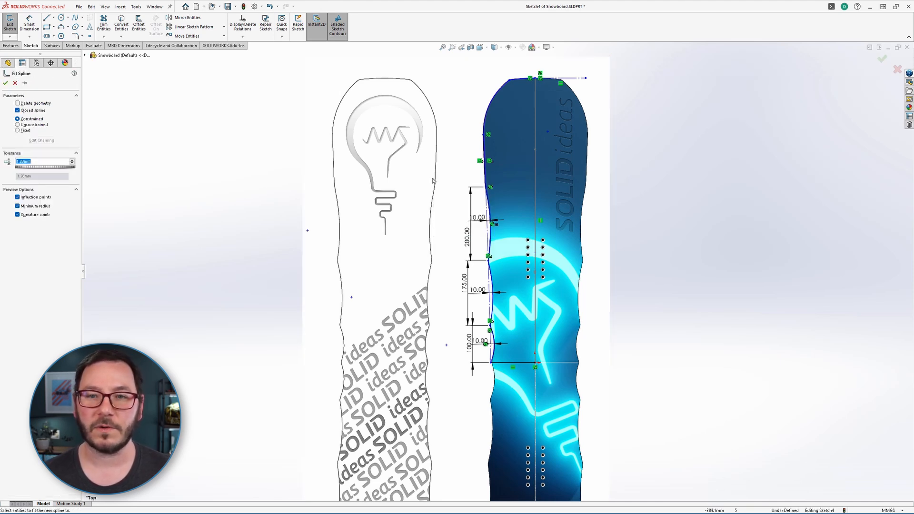
pyautogui.click(501, 93)
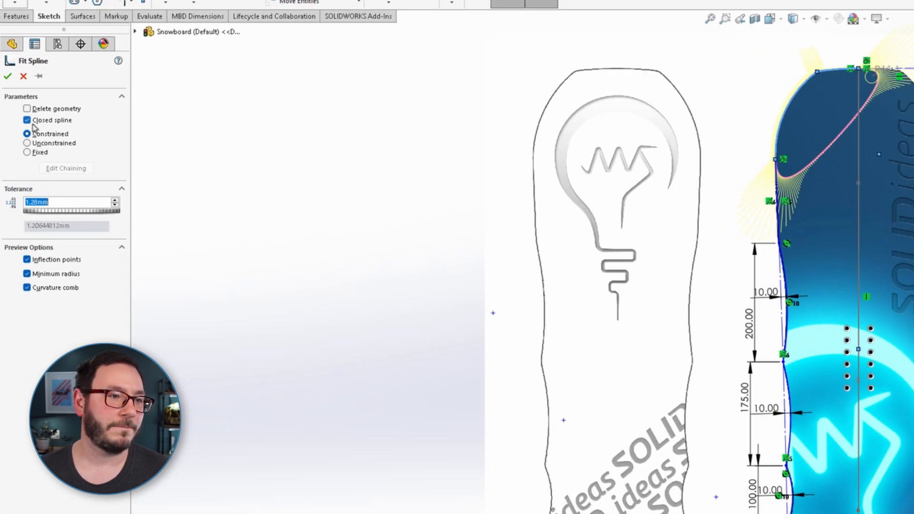
pyautogui.click(18, 112)
pyautogui.click(27, 121)
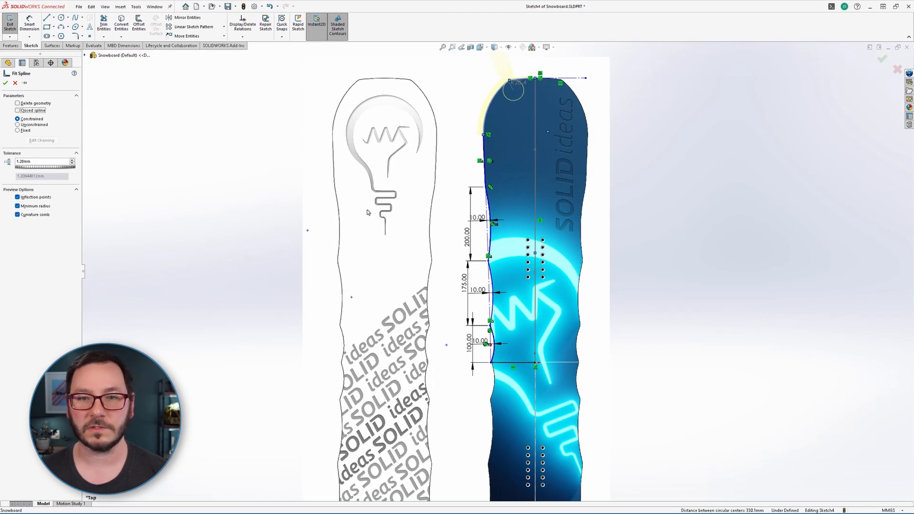
pyautogui.click(483, 148)
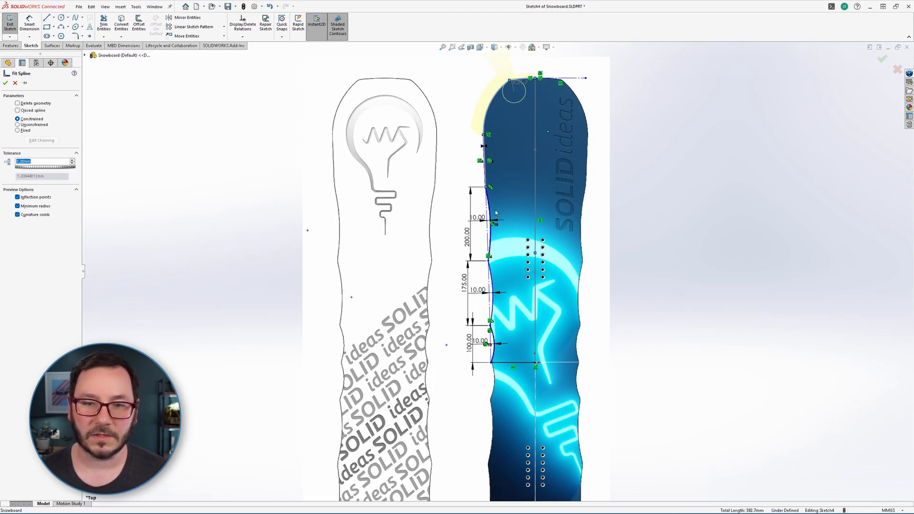
pyautogui.click(491, 213)
pyautogui.click(493, 281)
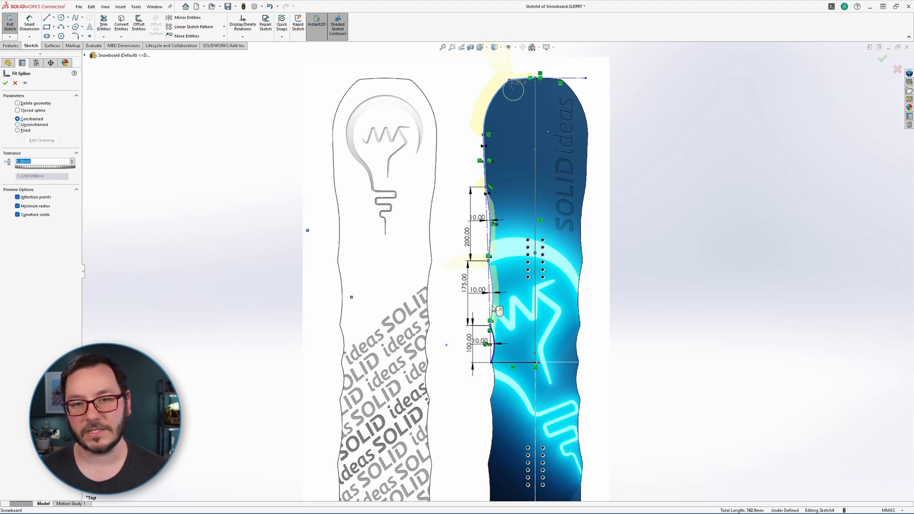
pyautogui.press('Return')
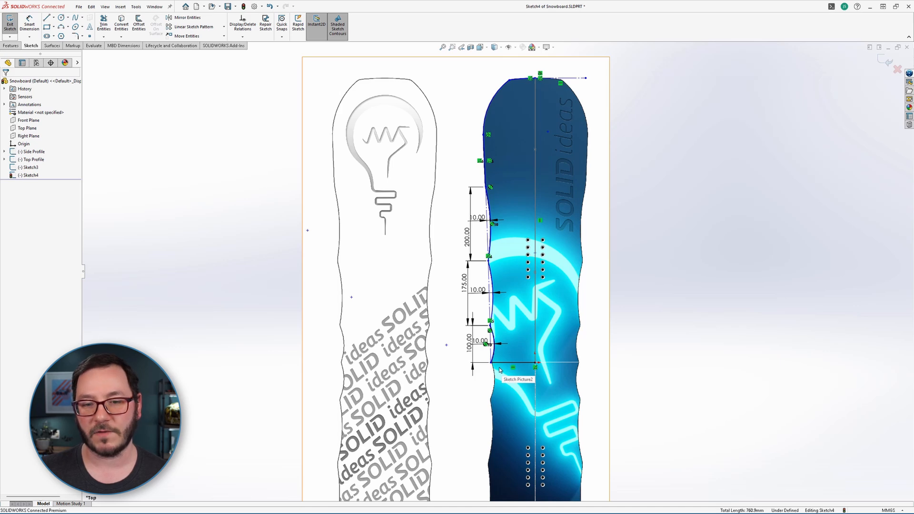
# - Mirror the 100 mm scallop arc about the board's horizontal midline and select the arc together with its mirrored copy
pyautogui.scroll(-5, 499, 370)
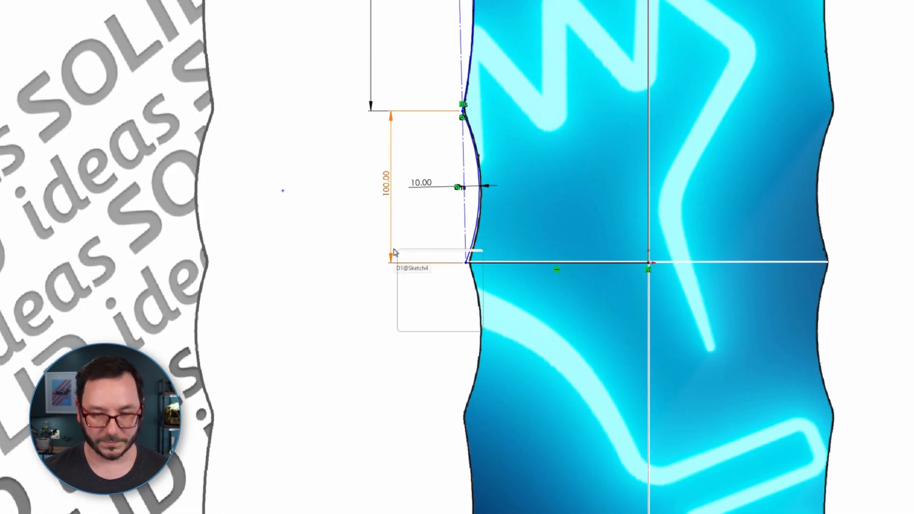
pyautogui.write('smi')
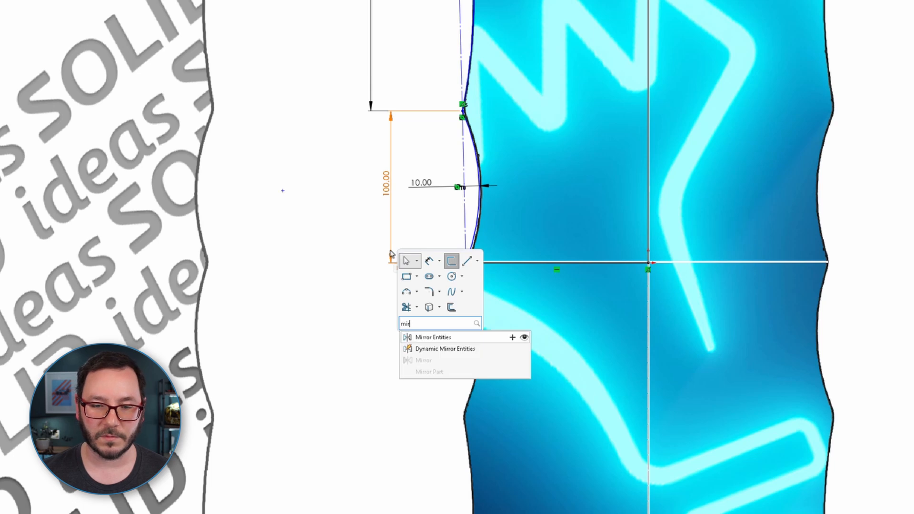
pyautogui.click(427, 337)
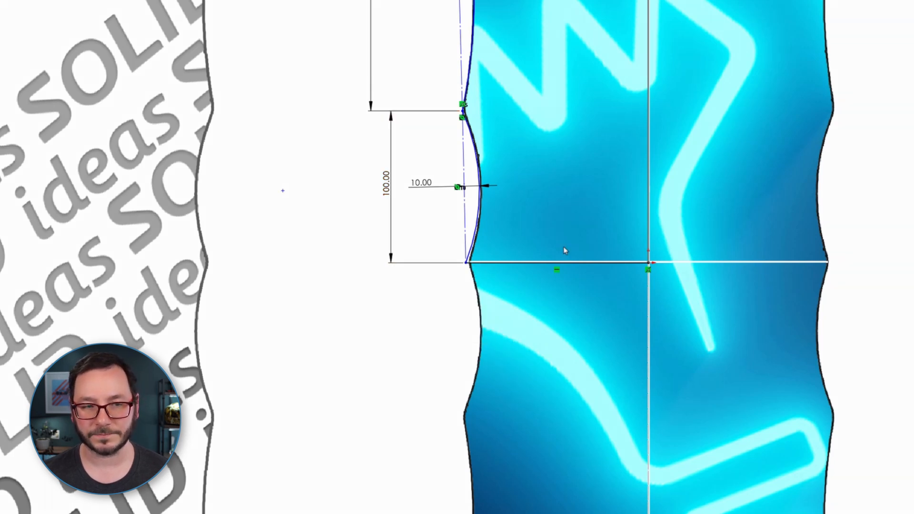
pyautogui.click(480, 227)
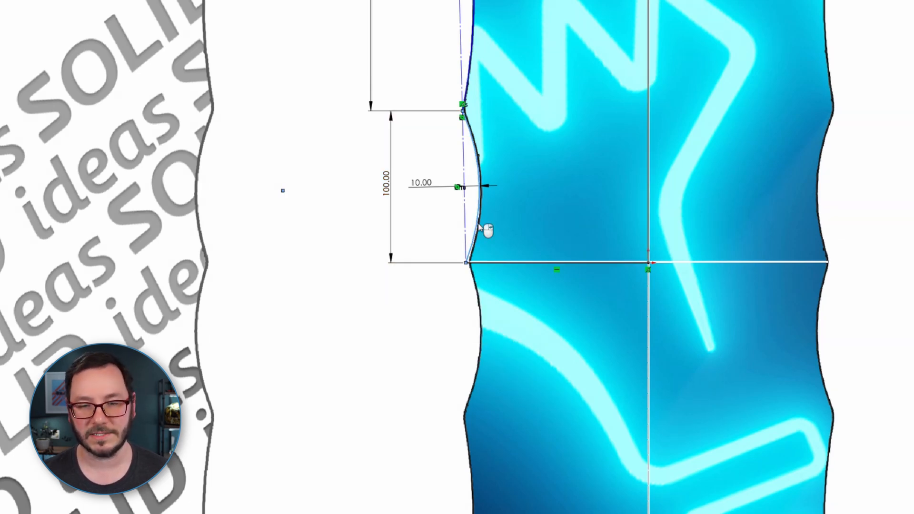
pyautogui.click(487, 262)
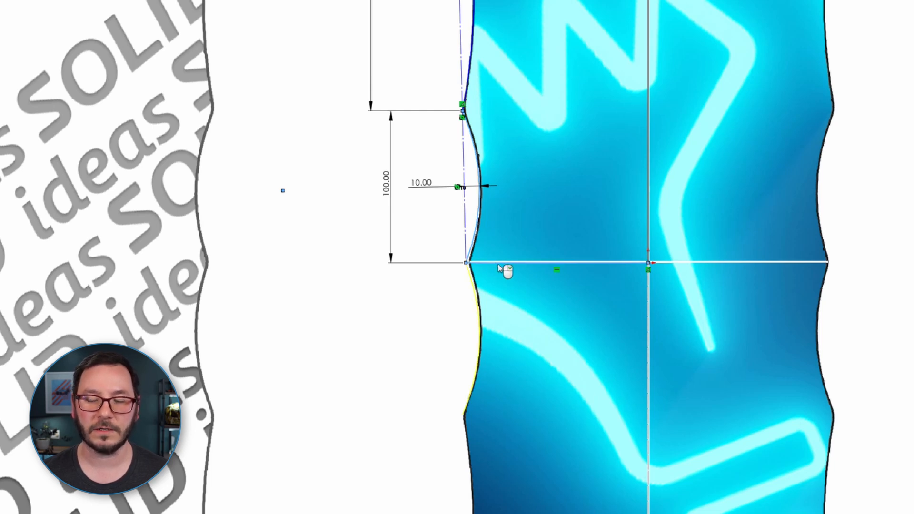
pyautogui.rightClick(499, 270)
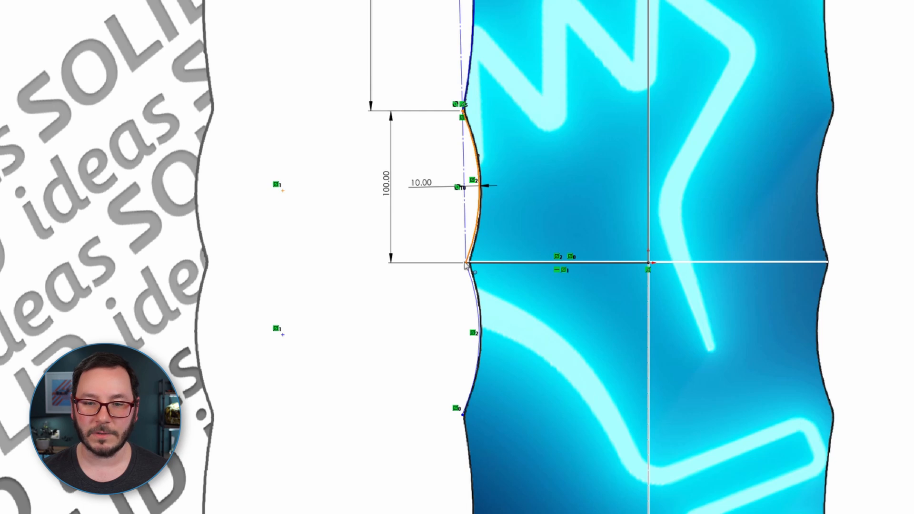
pyautogui.click(477, 162)
pyautogui.keyDown('ctrl'); pyautogui.click(476, 381); pyautogui.keyUp('ctrl')
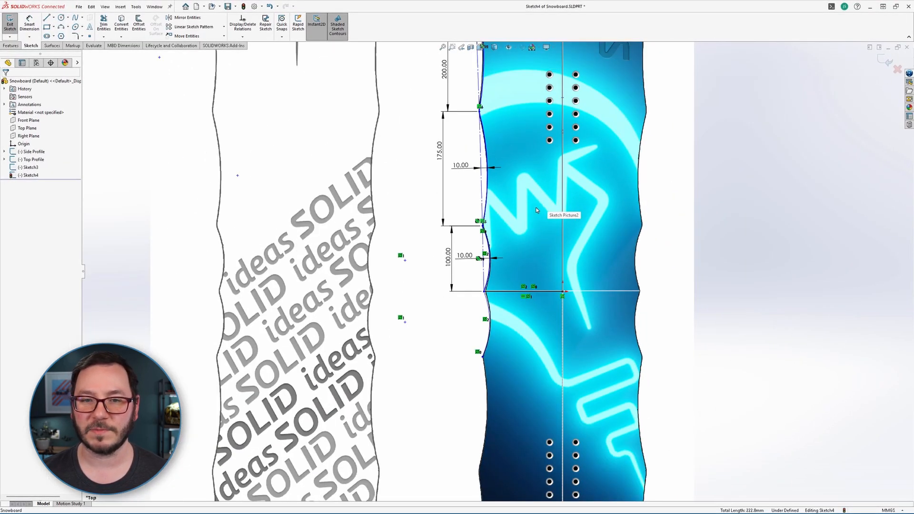
# - Start a constrained Fit Spline from the nose arc with the Closed spline option turned off
pyautogui.scroll(5, 536, 210)
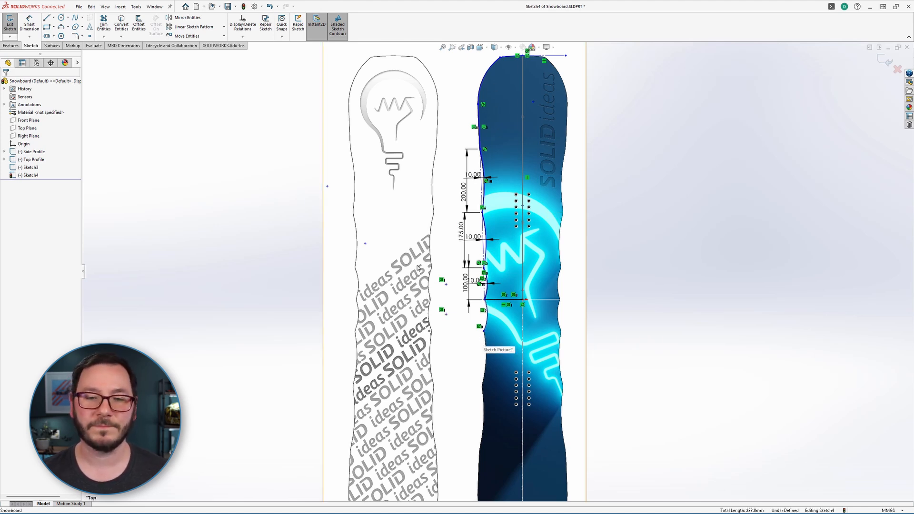
pyautogui.press('s')
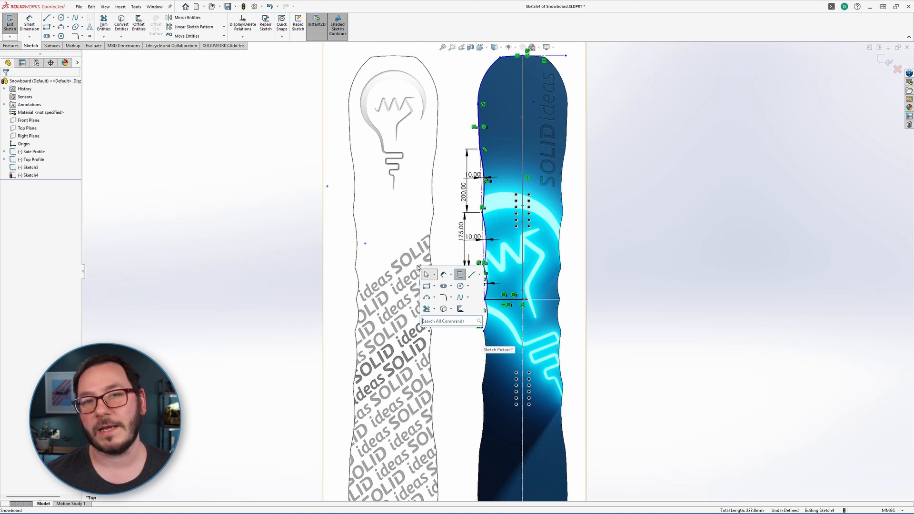
pyautogui.write('fi')
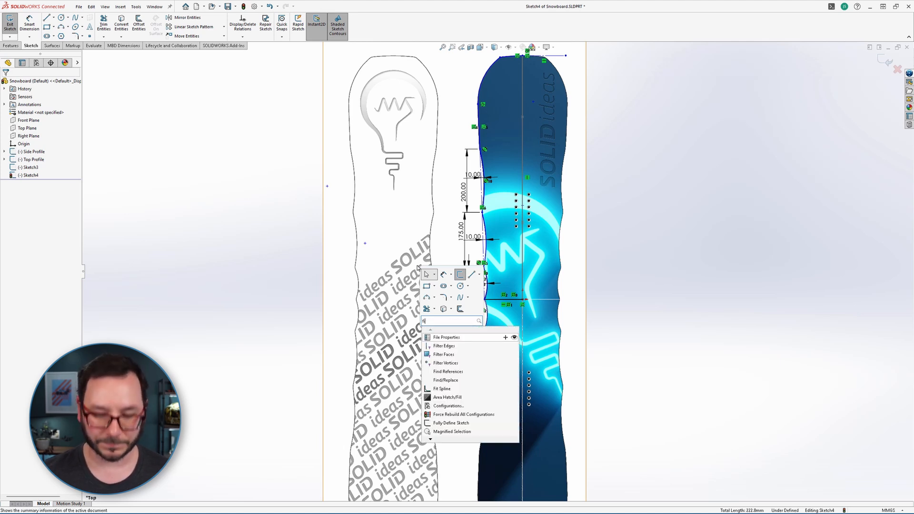
pyautogui.write('t')
pyautogui.press('Return')
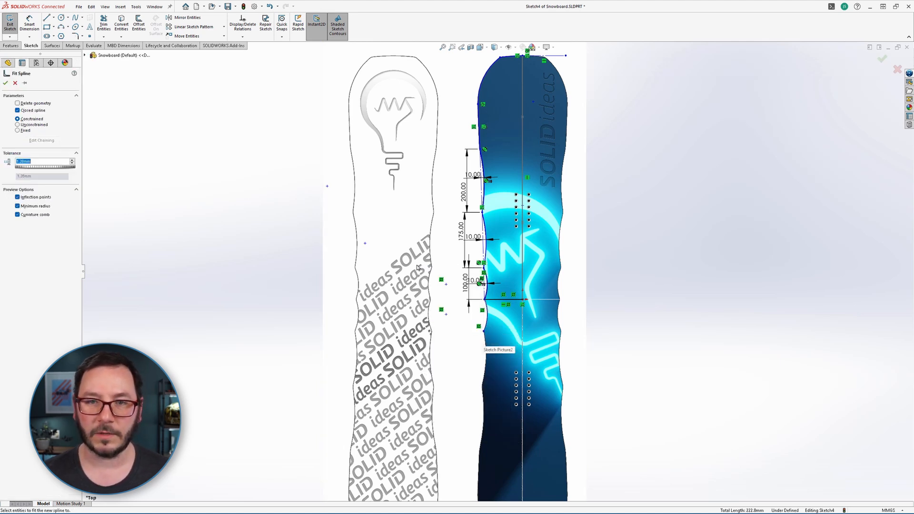
pyautogui.click(507, 61)
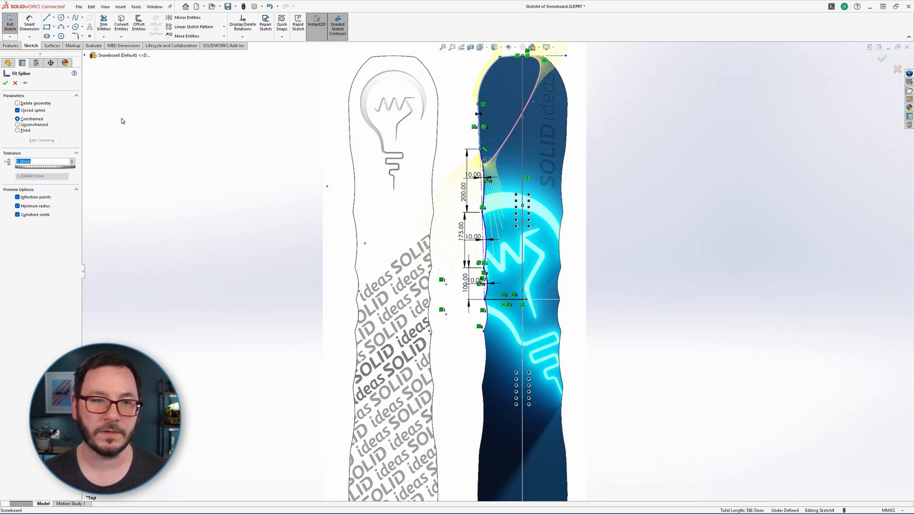
pyautogui.click(33, 111)
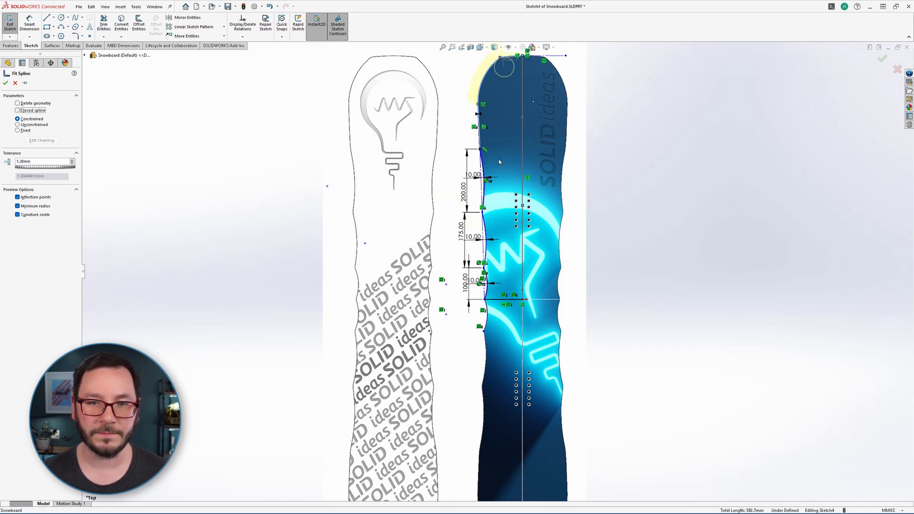
# - Add the 200 mm, 175 mm and 100 mm scallop arcs plus the mirrored 100 mm arc to the open fit spline
pyautogui.scroll(-1, 490, 162)
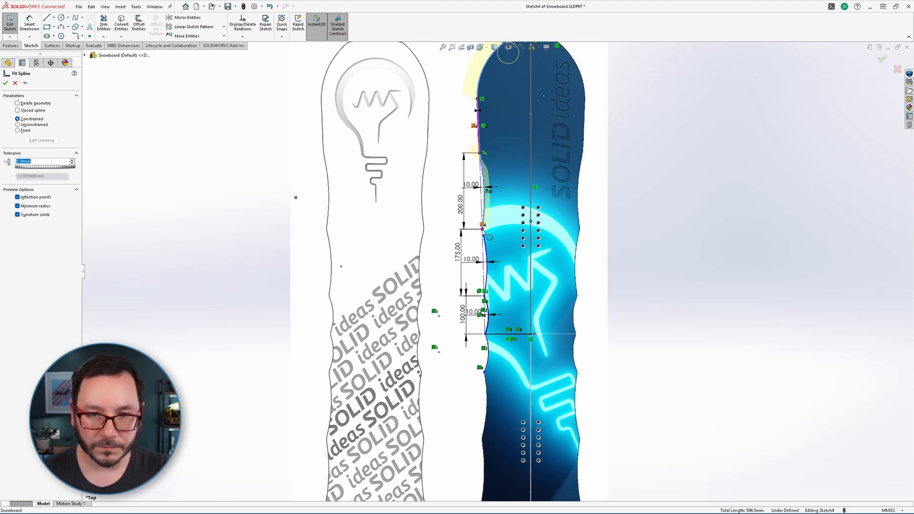
pyautogui.click(487, 245)
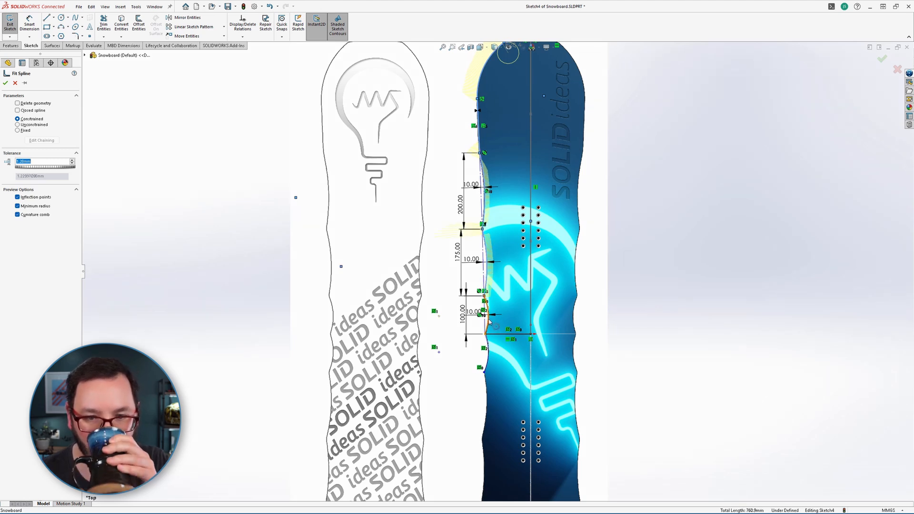
pyautogui.click(490, 348)
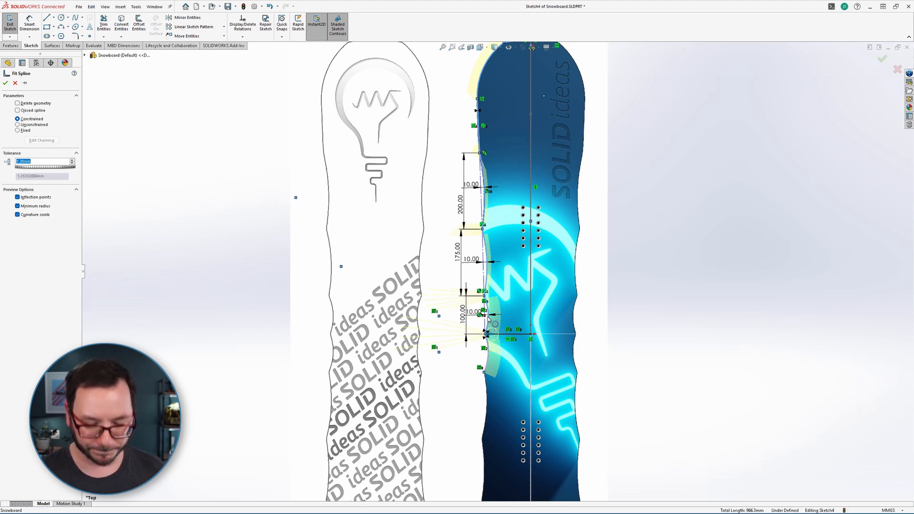
pyautogui.scroll(-10, 495, 344)
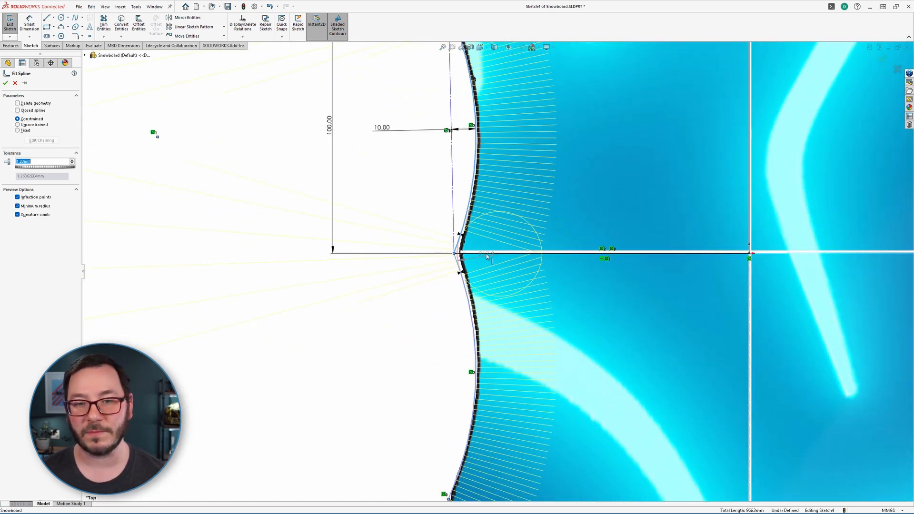
pyautogui.scroll(-1, 482, 257)
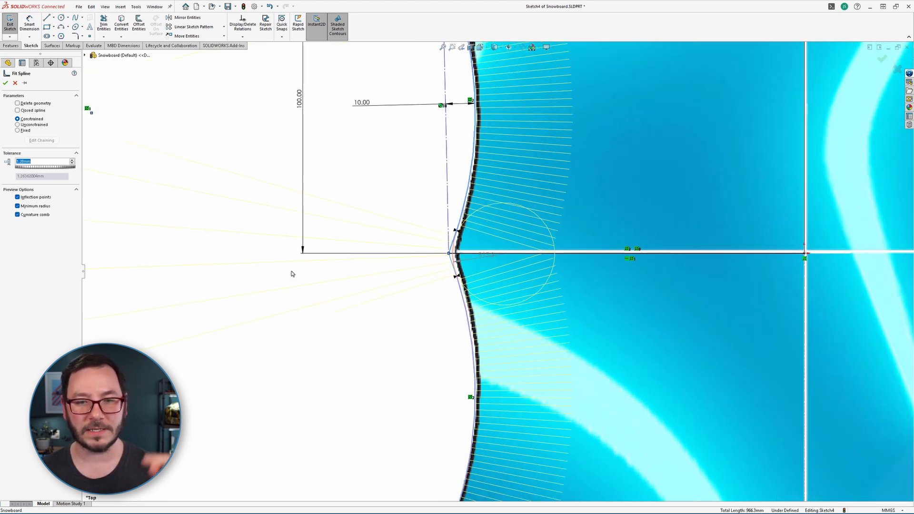
pyautogui.scroll(-1, 487, 264)
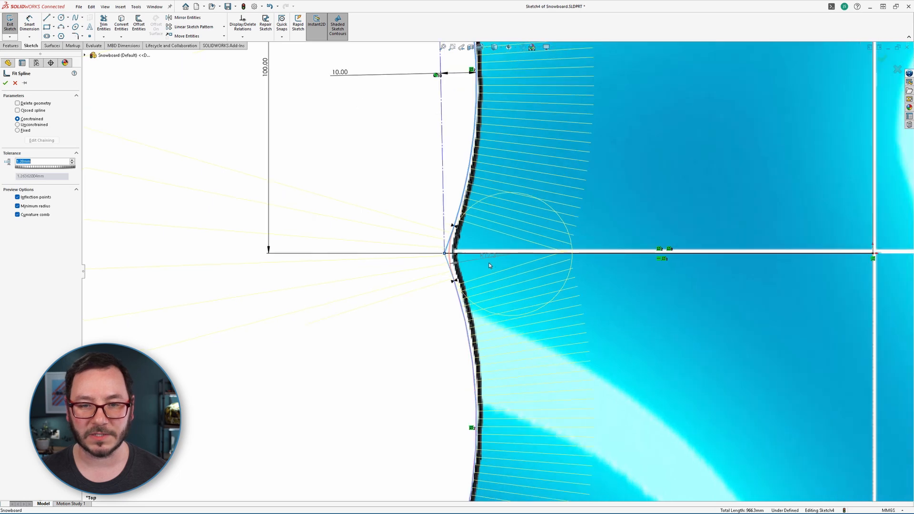
# - Compare looser and tighter fit tolerances, including 2.56 mm, and accept the fit spline with a 1.28 mm tolerance
pyautogui.click(25, 170)
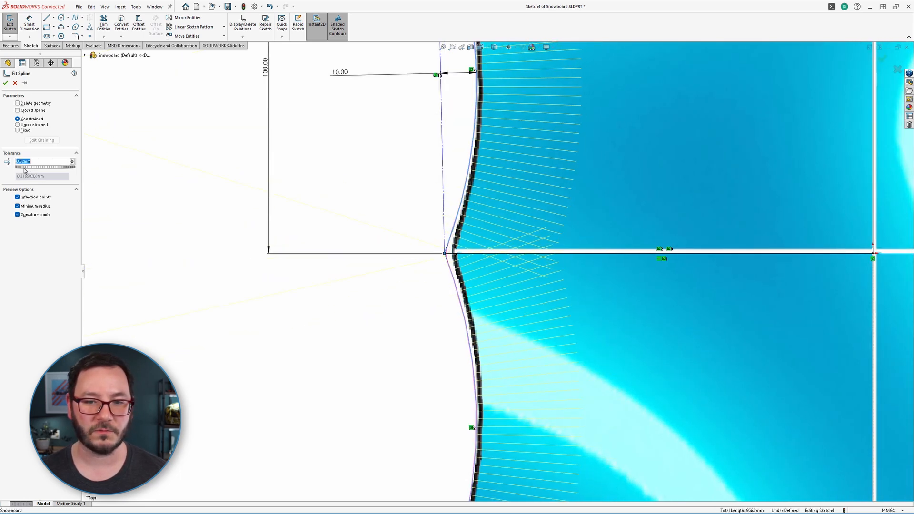
pyautogui.click(26, 171)
pyautogui.click(26, 171)
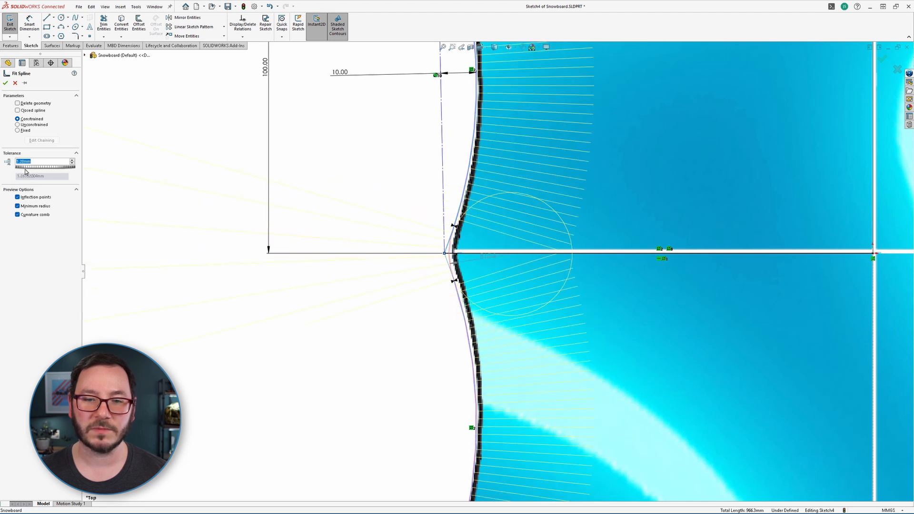
pyautogui.click(26, 172)
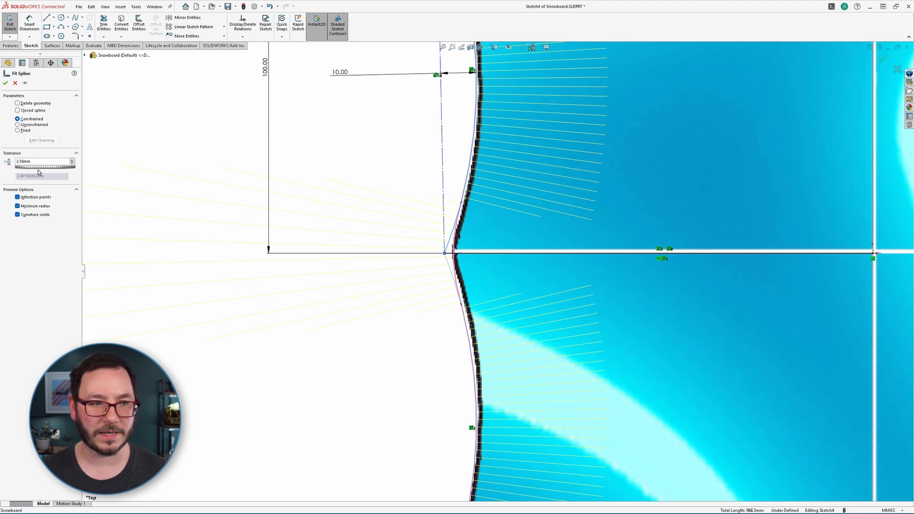
pyautogui.click(43, 170)
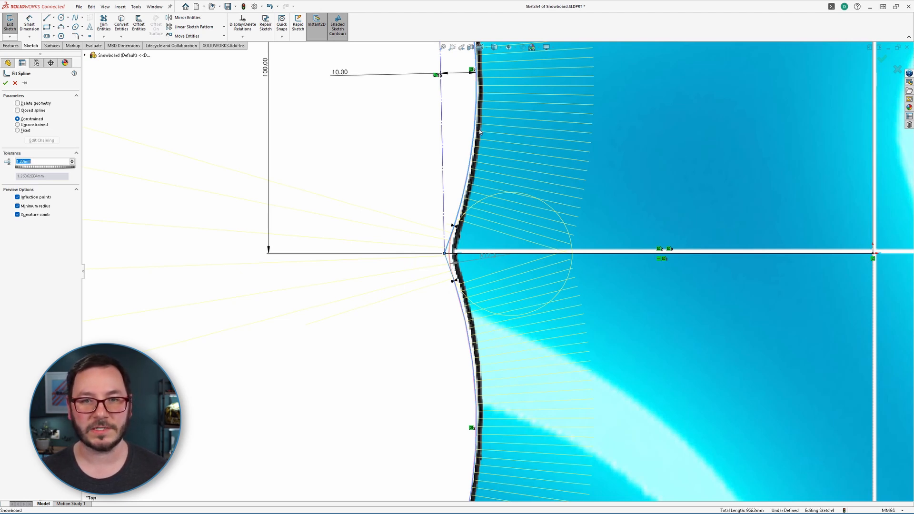
pyautogui.click(6, 83)
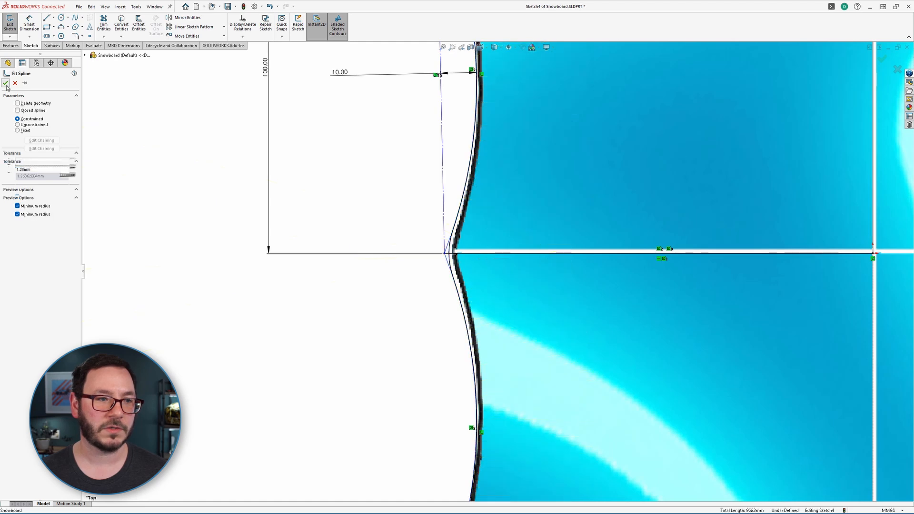
# - Power-trim the fit spline and mirrored arc below the board's horizontal midline without keeping the trimmed pieces as construction geometry
pyautogui.scroll(5, 531, 181)
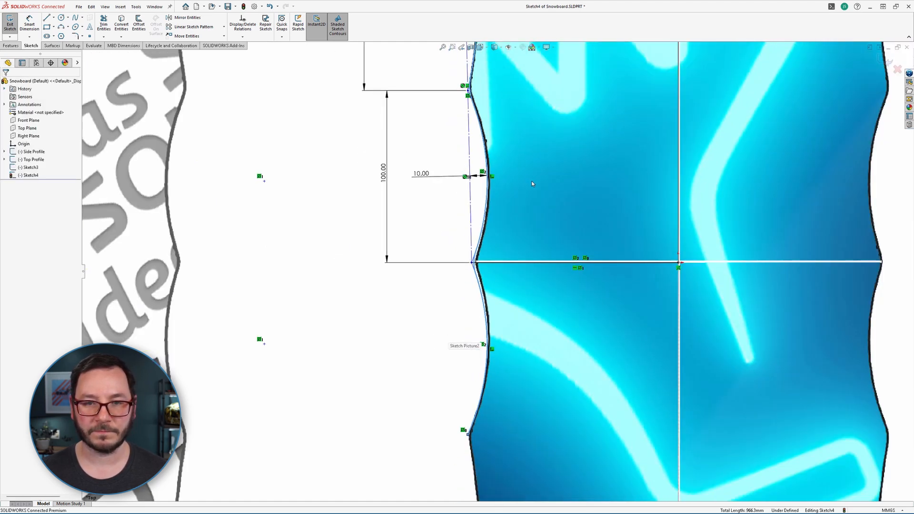
pyautogui.scroll(3, 520, 172)
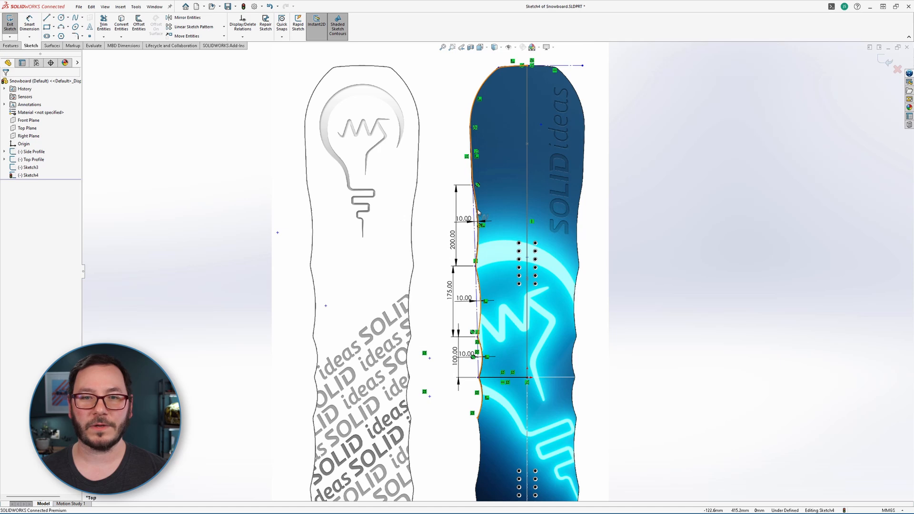
pyautogui.scroll(-5, 478, 213)
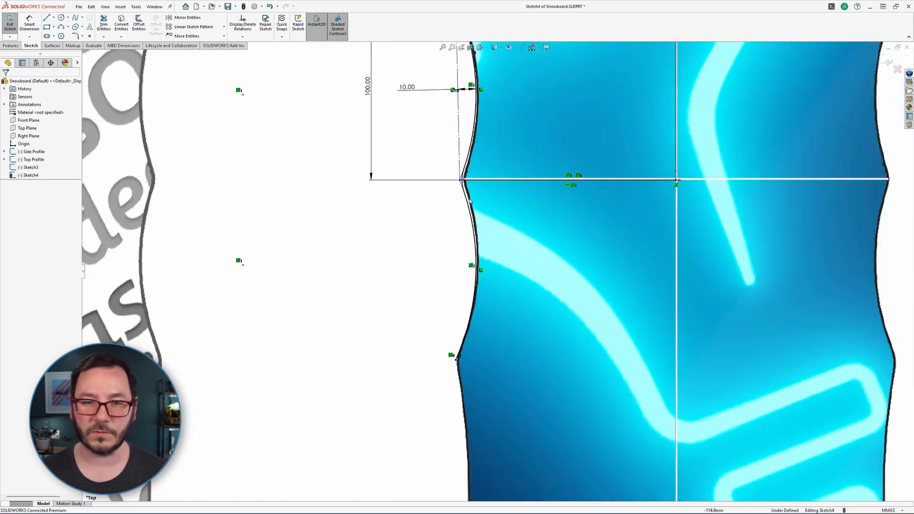
pyautogui.scroll(-4, 476, 210)
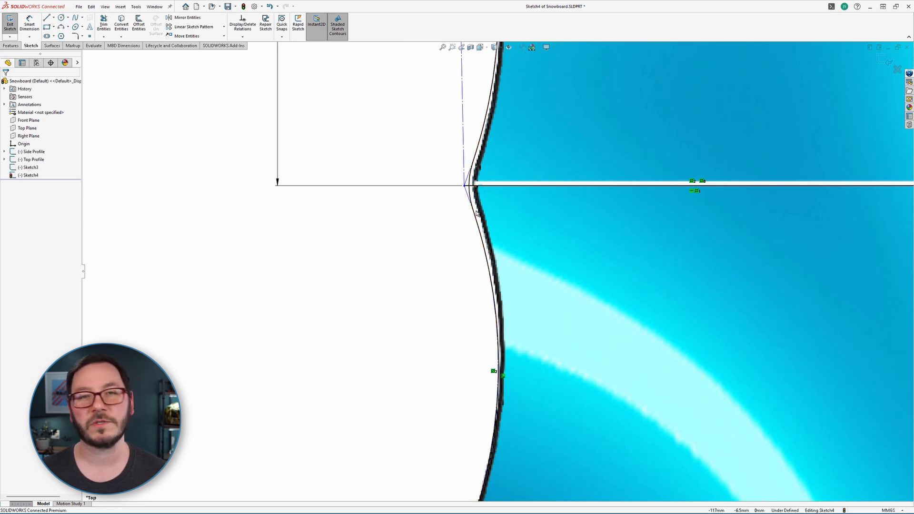
pyautogui.press('s')
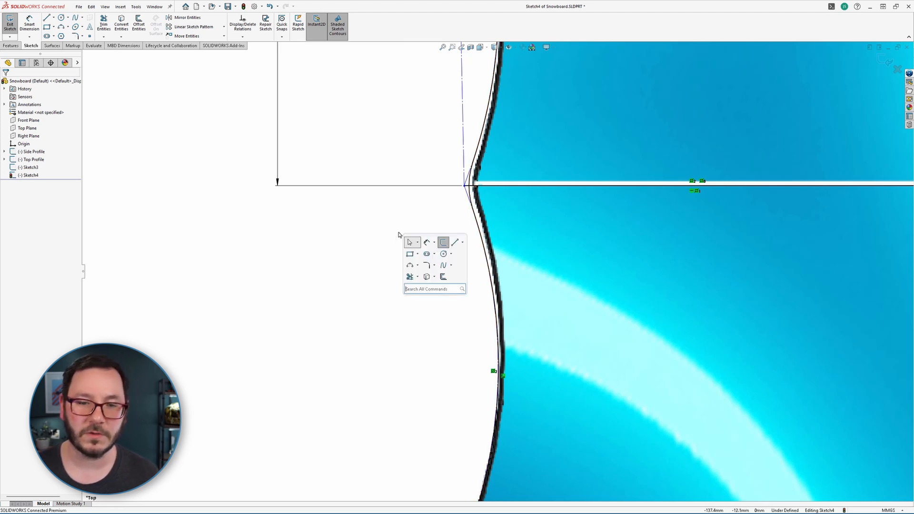
pyautogui.click(410, 280)
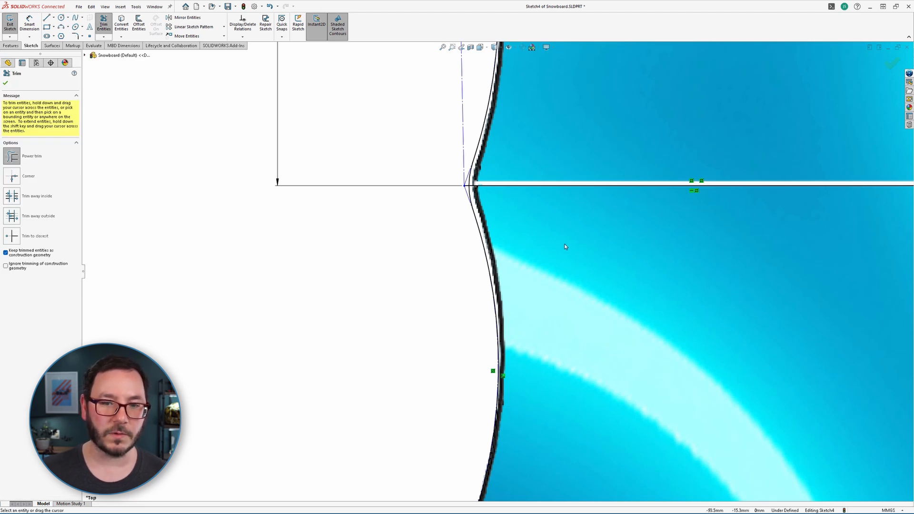
pyautogui.click(6, 252)
pyautogui.moveTo(486, 258); pyautogui.dragTo(465, 274)
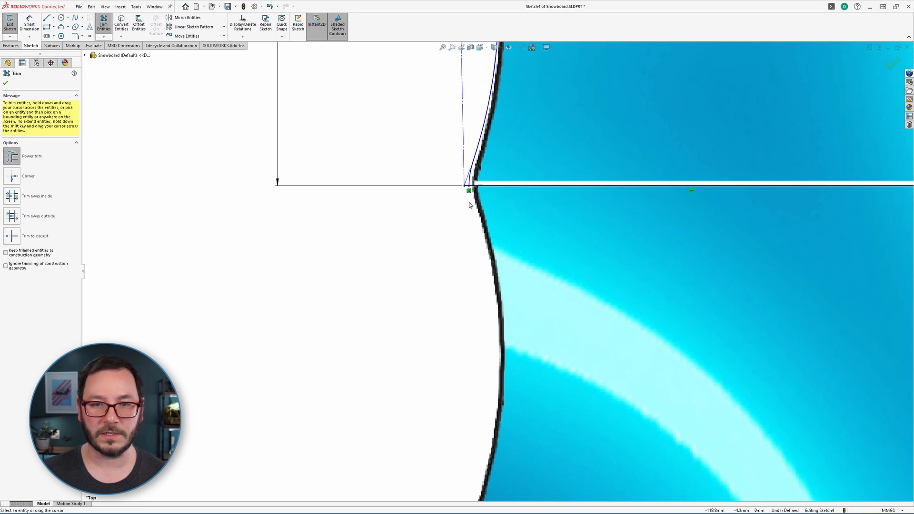
pyautogui.scroll(-3, 469, 206)
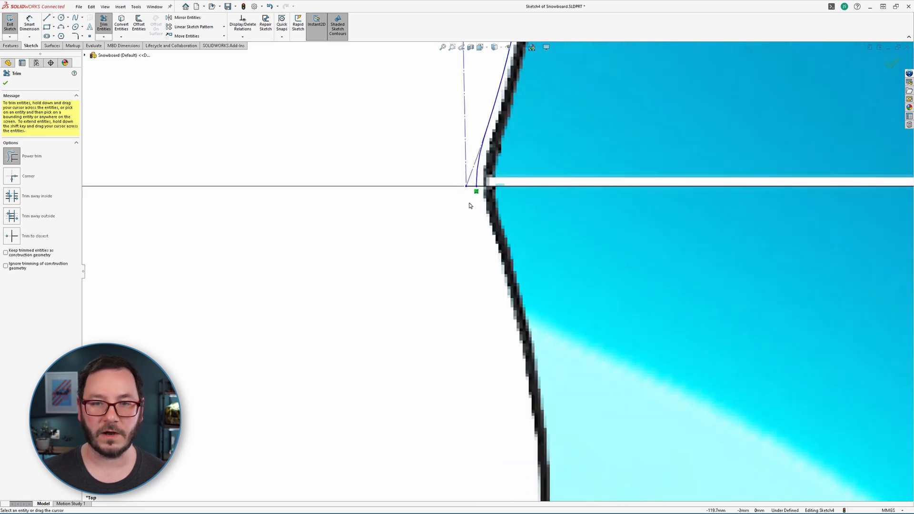
pyautogui.click(5, 252)
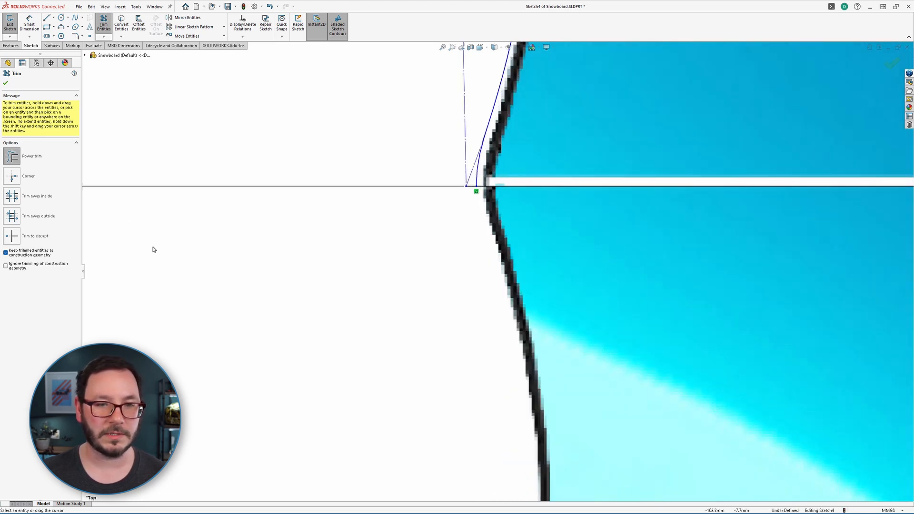
pyautogui.press('Escape')
# - Fix the fit spline's end point on the horizontal midline and exit the top outline sketch
pyautogui.click(477, 186)
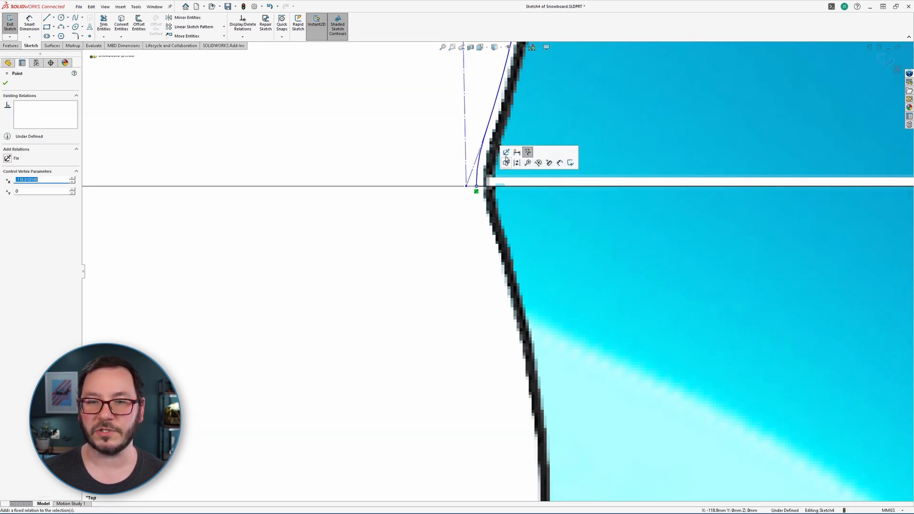
pyautogui.click(506, 152)
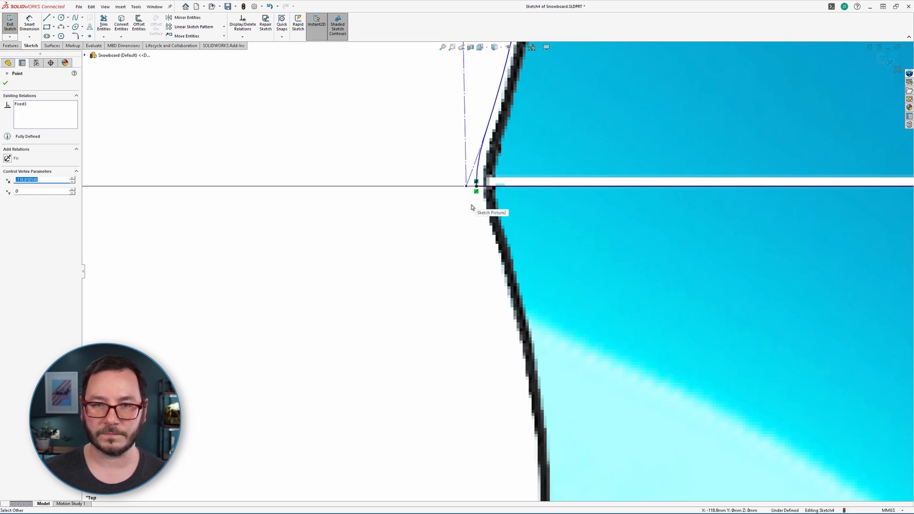
pyautogui.scroll(10, 476, 205)
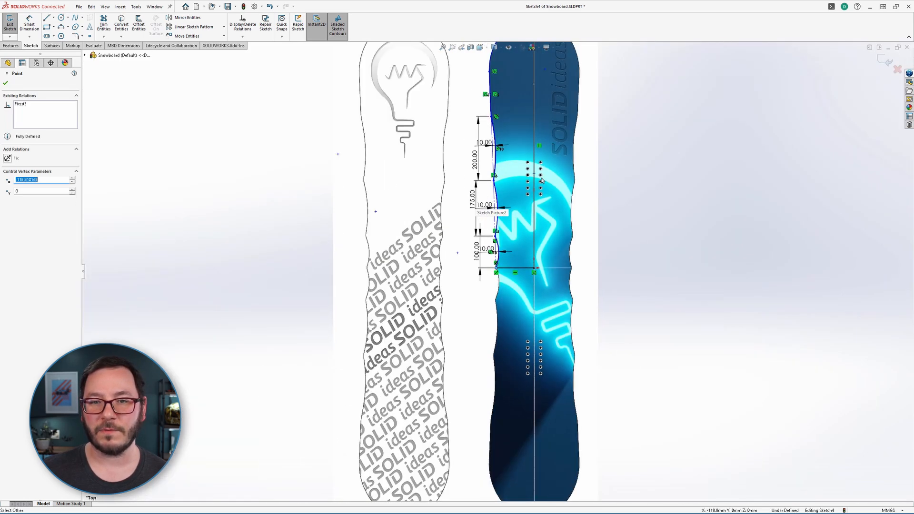
pyautogui.scroll(-5, 537, 210)
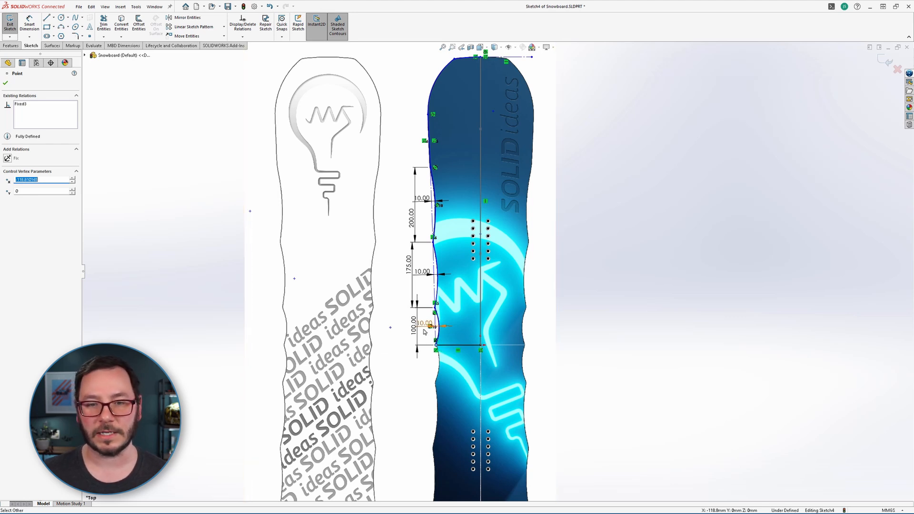
pyautogui.press('d')
pyautogui.click(469, 291)
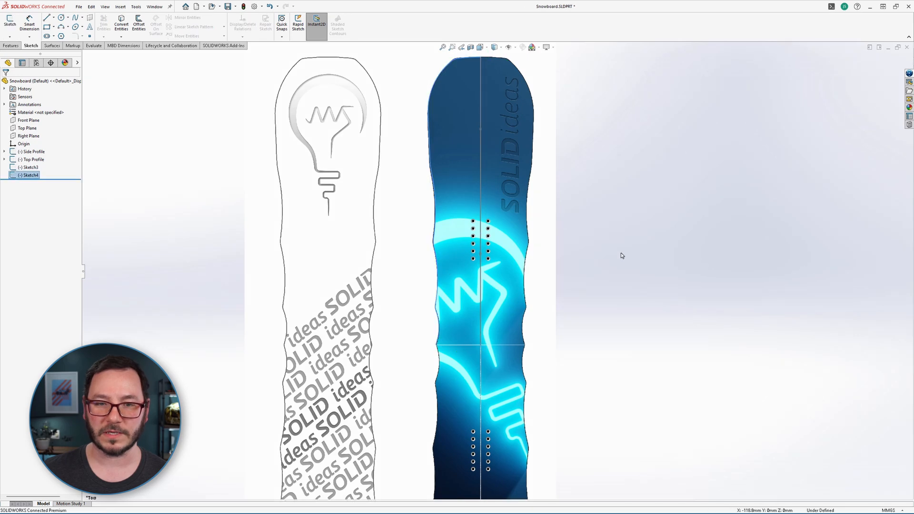
pyautogui.moveTo(620, 256)
pyautogui.mouseDown(button='middle')
pyautogui.moveTo(517, 251)
pyautogui.moveTo(490, 138)
pyautogui.moveTo(526, 339)
pyautogui.mouseUp(button='middle')
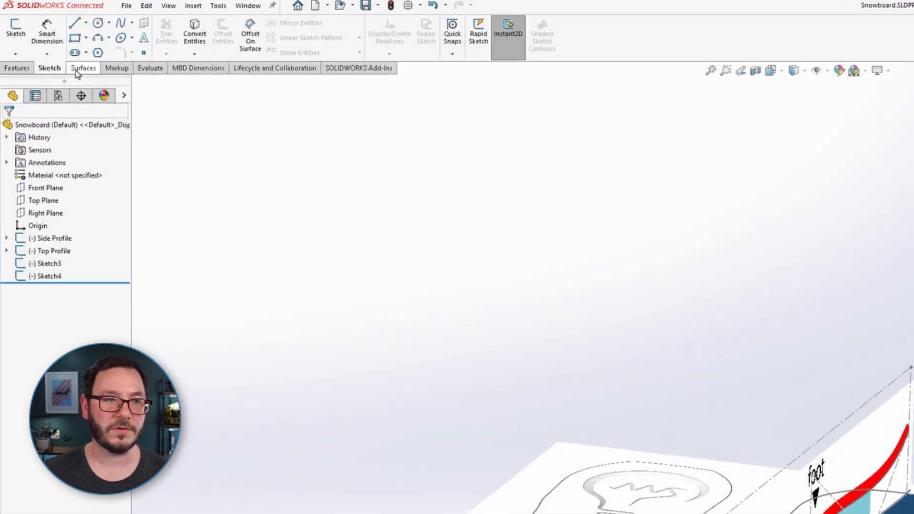
pyautogui.click(47, 48)
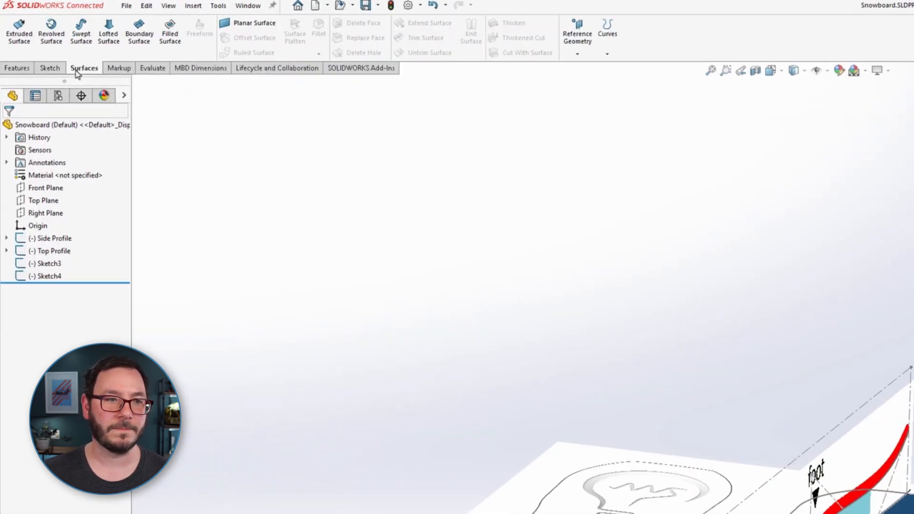
pyautogui.rightClick(84, 70)
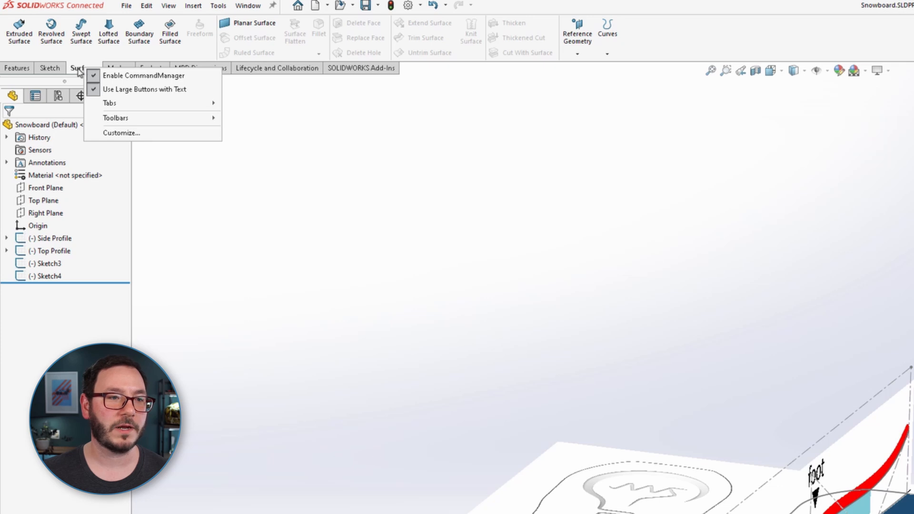
pyautogui.moveTo(120, 104)
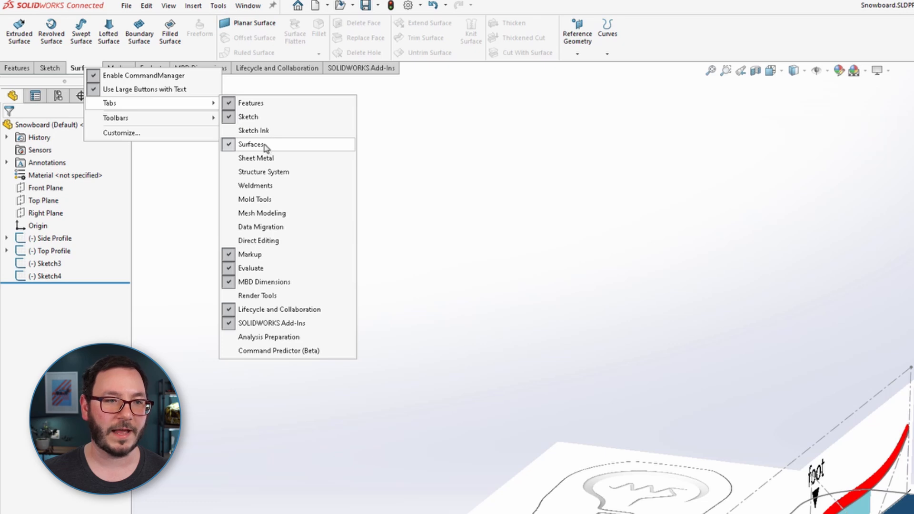
pyautogui.press('Escape')
pyautogui.press('Escape')
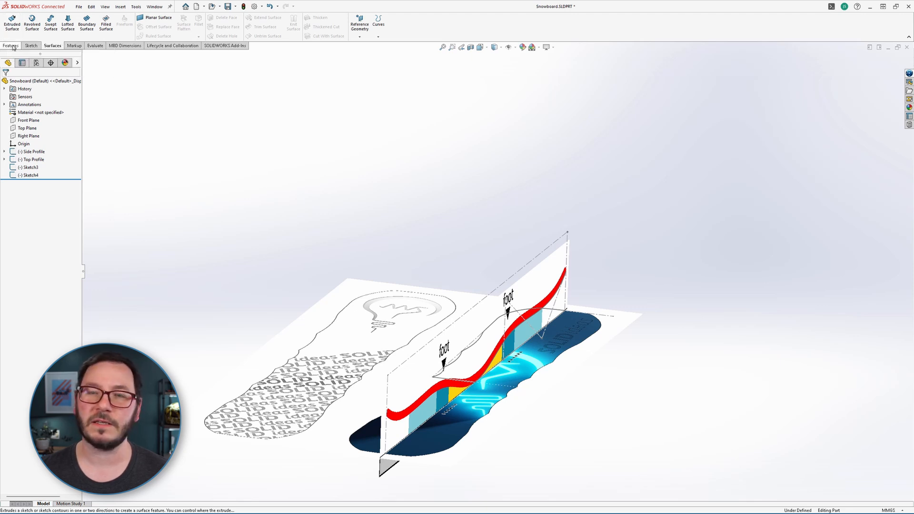
pyautogui.click(12, 46)
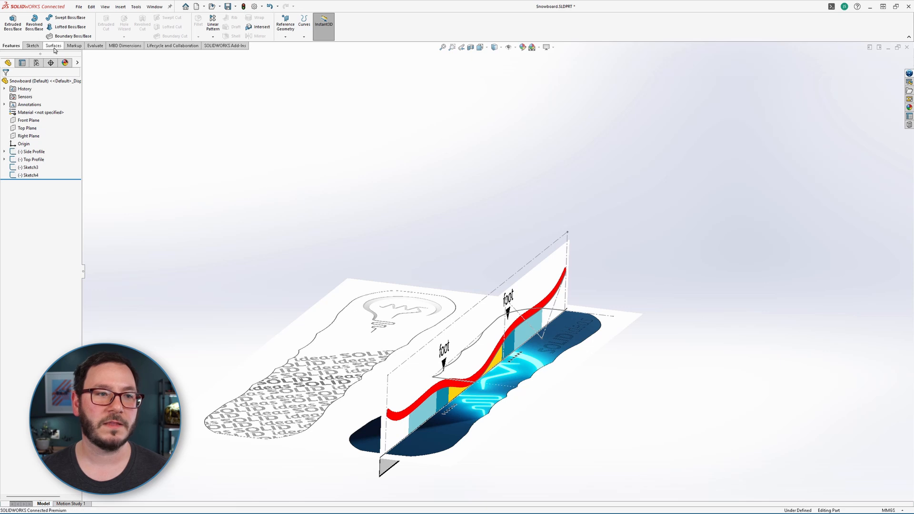
# - Extrude the side-profile spline as a surface, blind to about 244 mm, across the half of the board that has the fit-spline outline
pyautogui.click(53, 46)
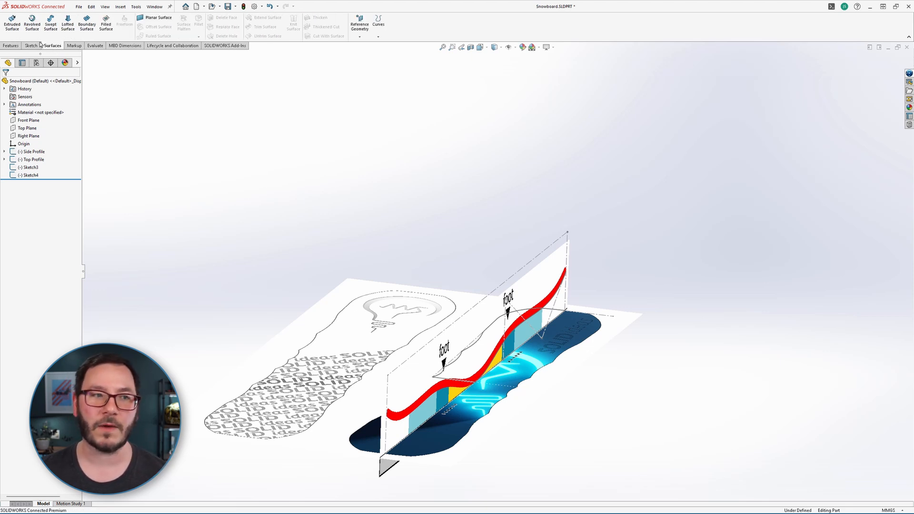
pyautogui.click(13, 32)
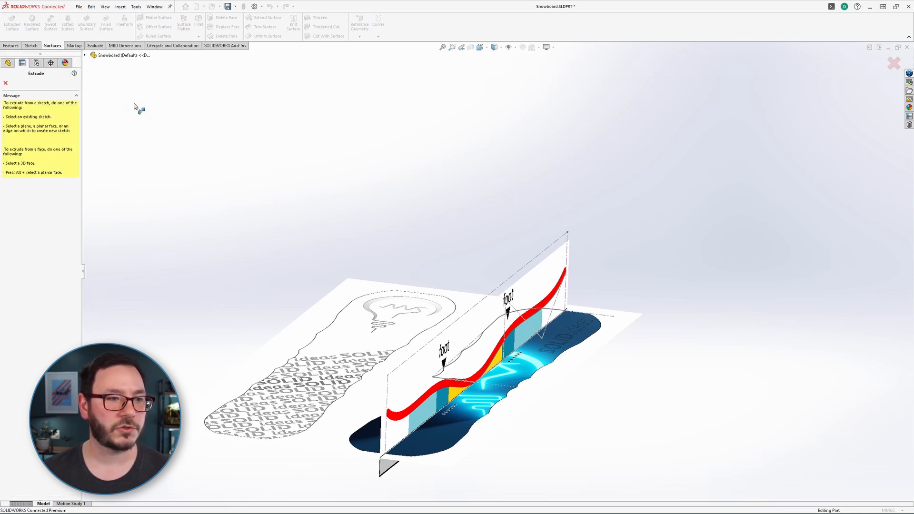
pyautogui.click(552, 301)
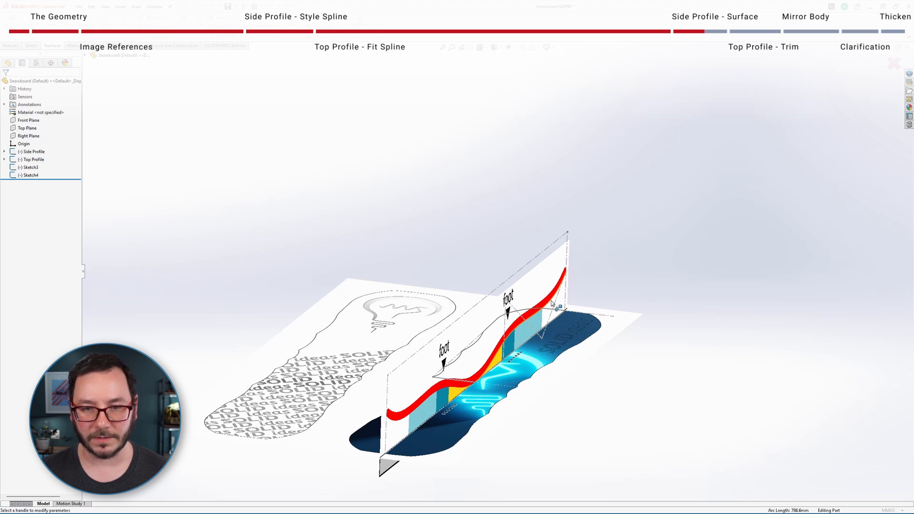
pyautogui.moveTo(511, 273)
pyautogui.mouseDown(button='middle')
pyautogui.moveTo(541, 290)
pyautogui.moveTo(505, 290)
pyautogui.mouseUp(button='middle')
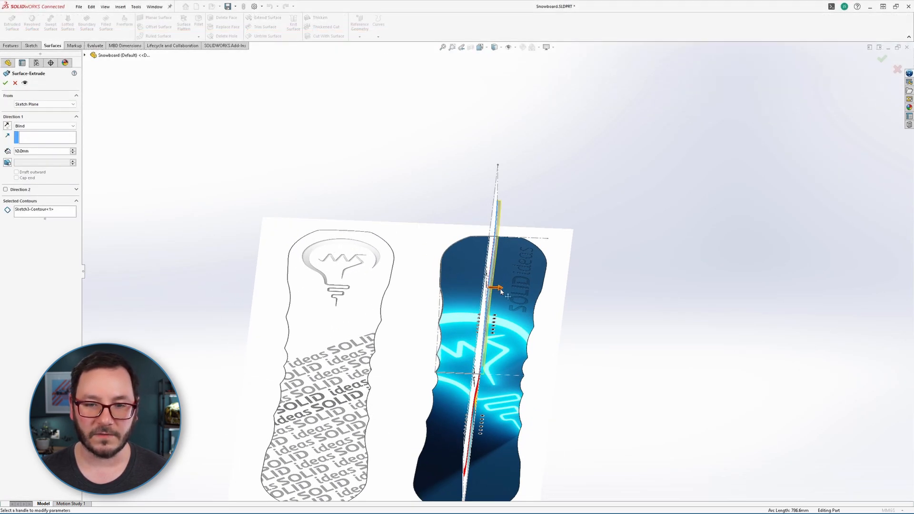
pyautogui.moveTo(500, 289); pyautogui.dragTo(398, 292)
pyautogui.click(18, 151)
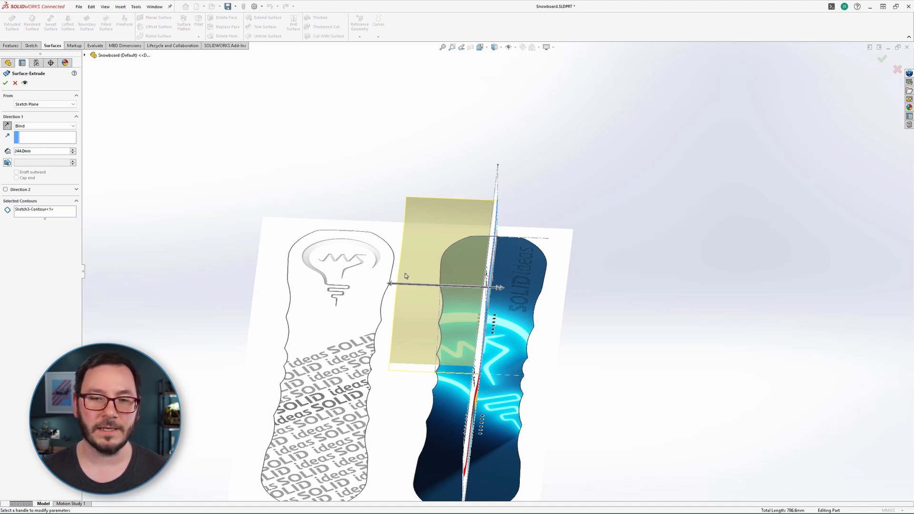
pyautogui.moveTo(443, 269); pyautogui.dragTo(454, 262, button='middle')
pyautogui.hotkey('ctrl', '1')
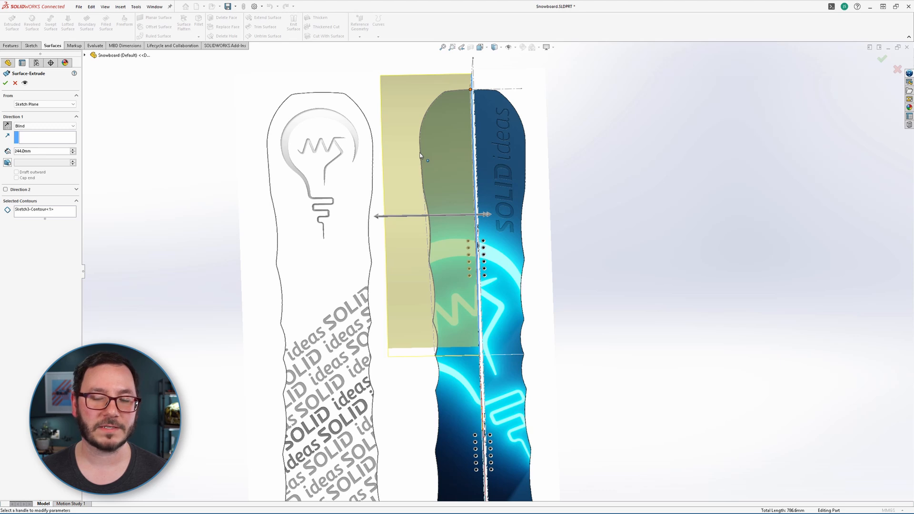
pyautogui.click(5, 83)
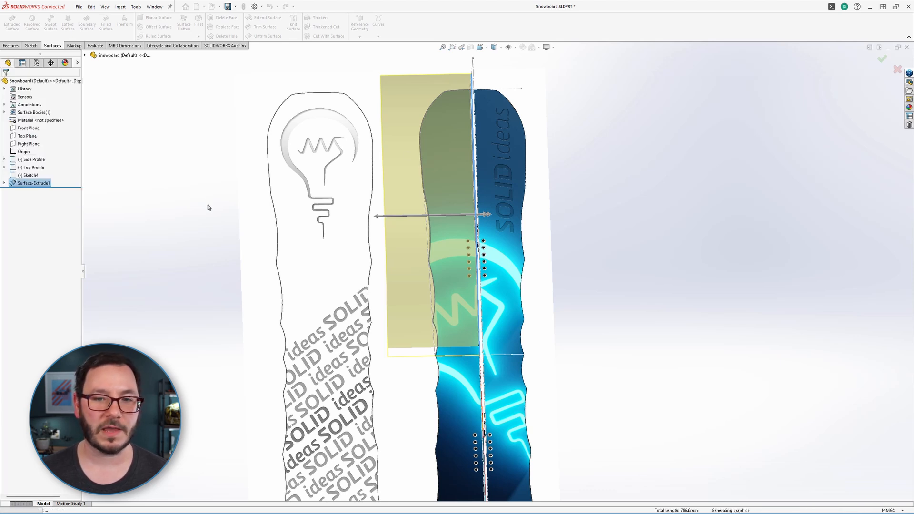
# - Trim the extruded surface with the top outline sketch as the trim tool, keeping the piece inside the outline
pyautogui.moveTo(577, 216); pyautogui.dragTo(516, 234, button='middle')
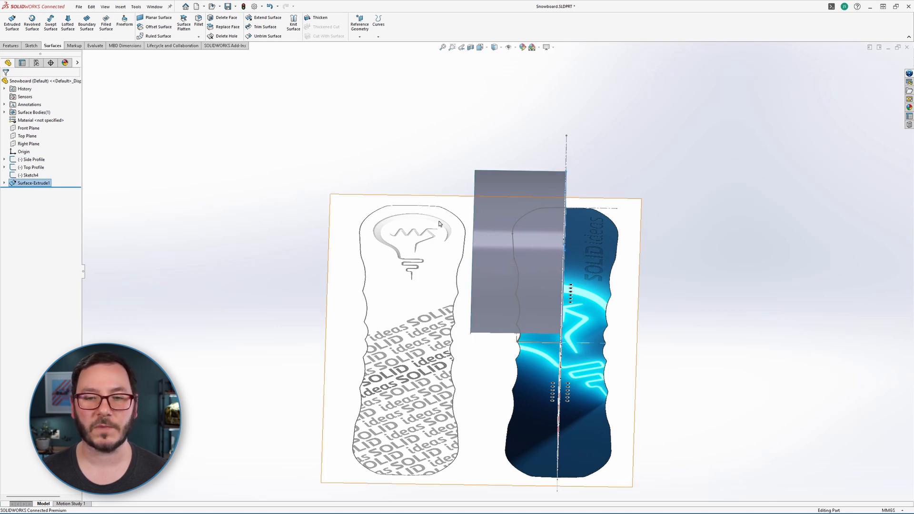
pyautogui.moveTo(490, 256); pyautogui.dragTo(423, 180, button='middle')
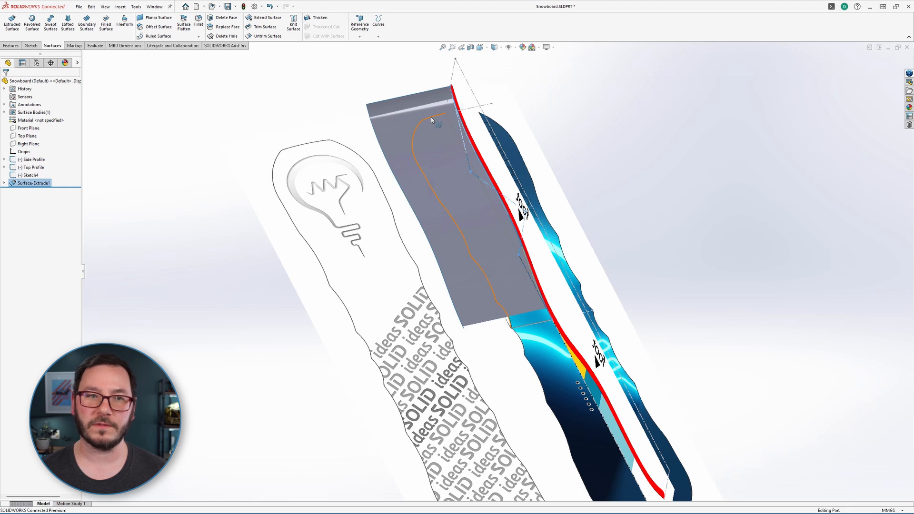
pyautogui.click(265, 28)
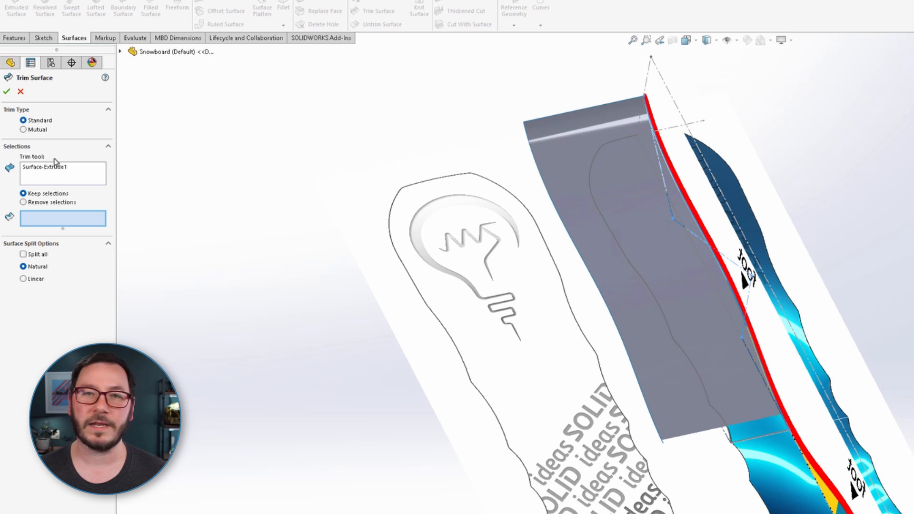
pyautogui.click(57, 179)
pyautogui.rightClick(48, 170)
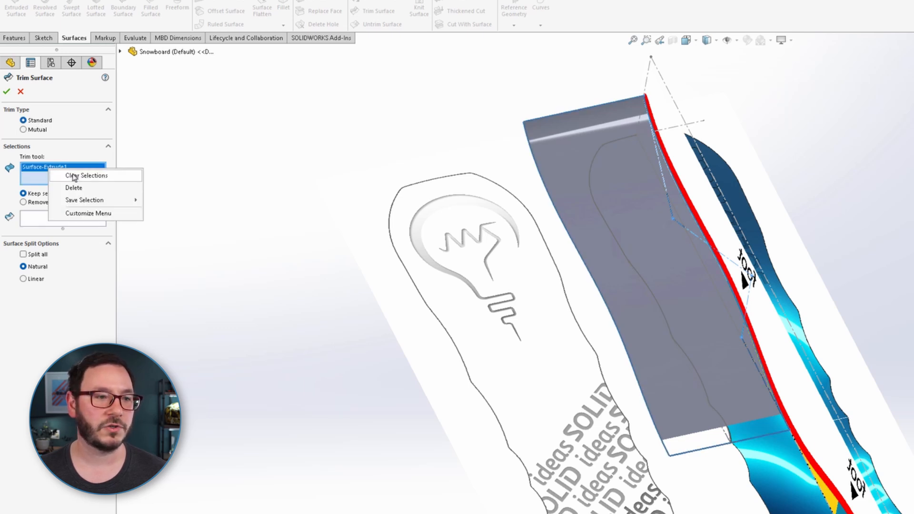
pyautogui.click(74, 190)
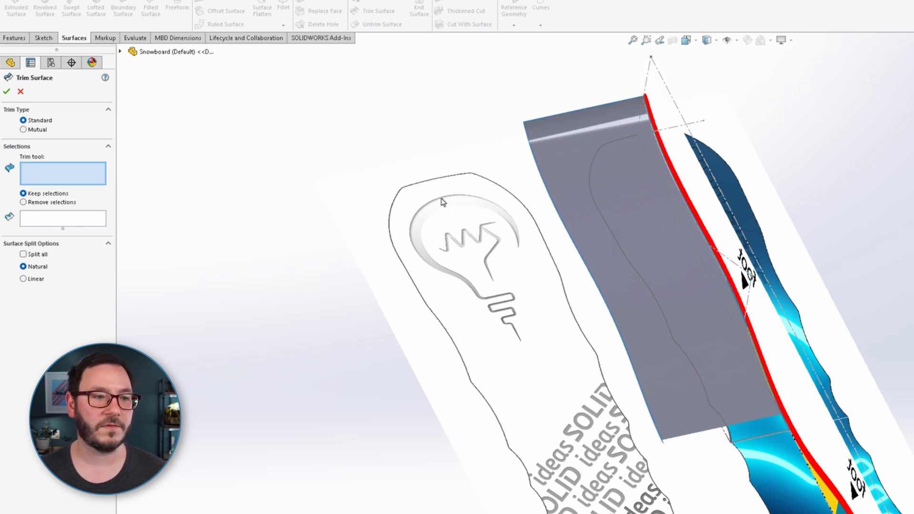
pyautogui.click(591, 177)
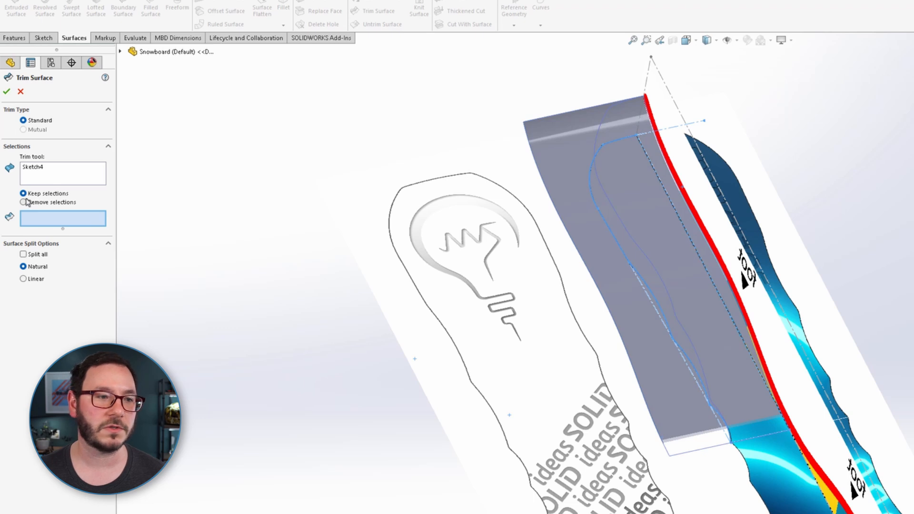
pyautogui.click(617, 187)
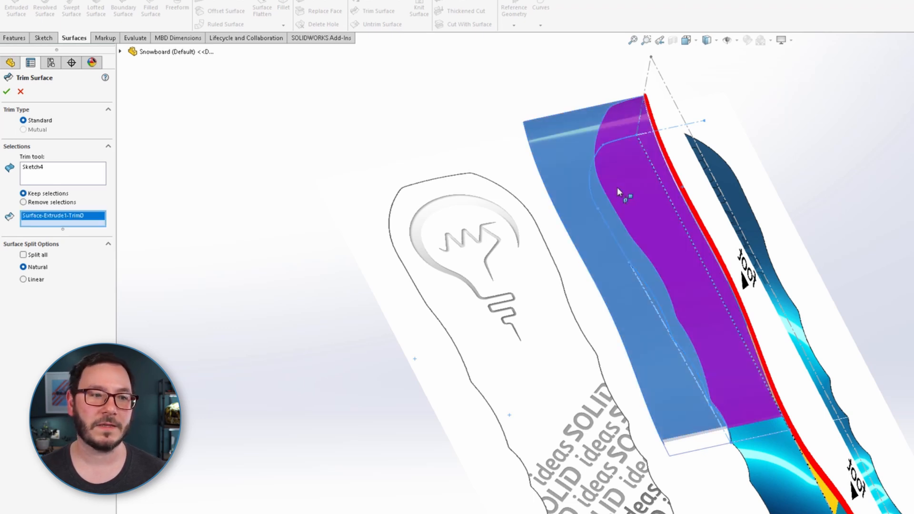
pyautogui.rightClick(617, 187)
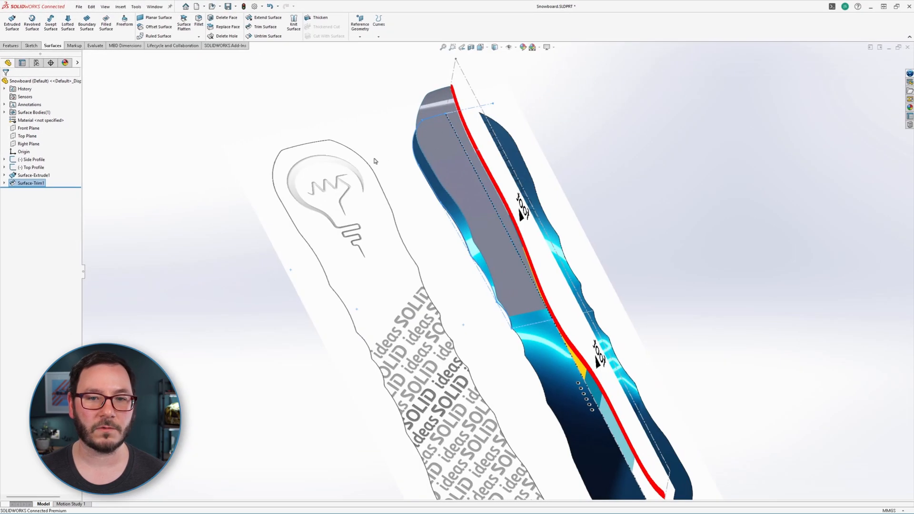
pyautogui.click(437, 143)
# - Hide the Top Profile and Side Profile reference picture sketches
pyautogui.moveTo(592, 364); pyautogui.dragTo(606, 260, button='middle')
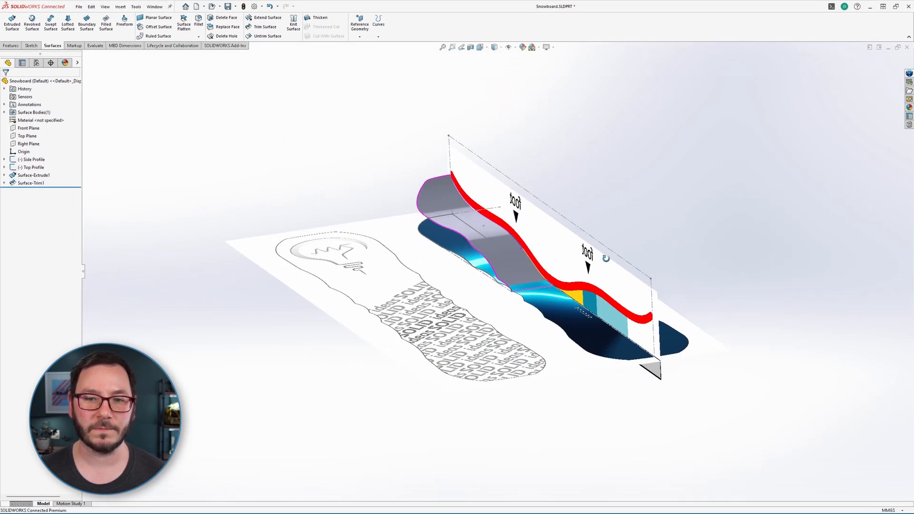
pyautogui.click(26, 167)
pyautogui.click(45, 146)
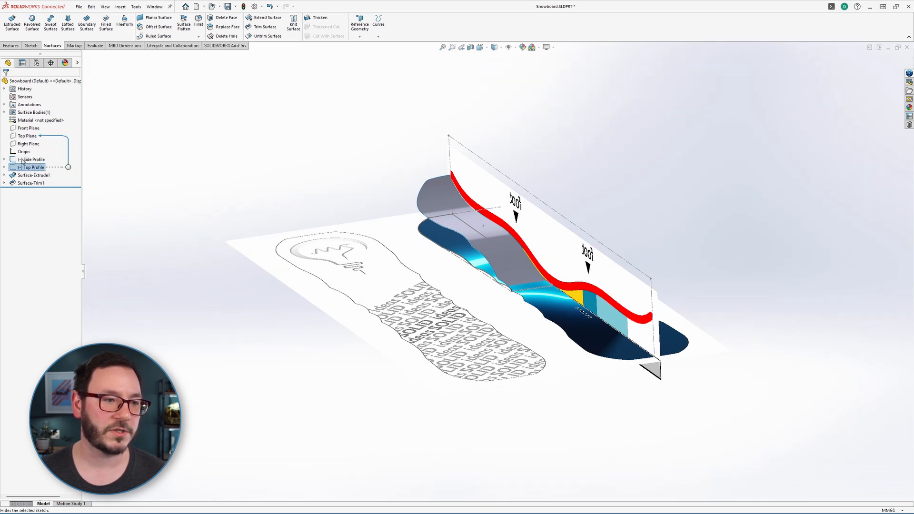
pyautogui.click(22, 160)
pyautogui.click(44, 139)
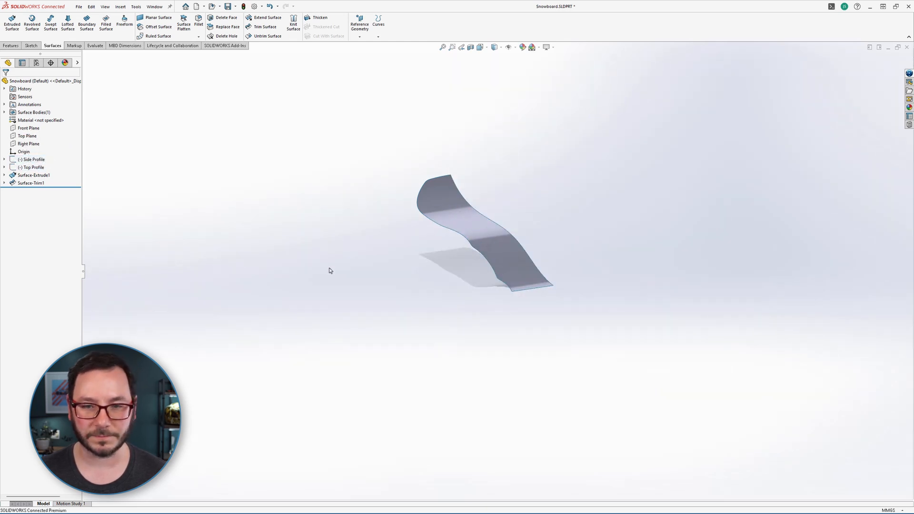
# - Examine the trimmed quarter surface and how its scalloped edge relates to the flat outline sketch
pyautogui.moveTo(530, 303)
pyautogui.mouseDown(button='middle')
pyautogui.moveTo(514, 298)
pyautogui.moveTo(522, 259)
pyautogui.moveTo(502, 261)
pyautogui.moveTo(578, 259)
pyautogui.moveTo(575, 314)
pyautogui.mouseUp(button='middle')
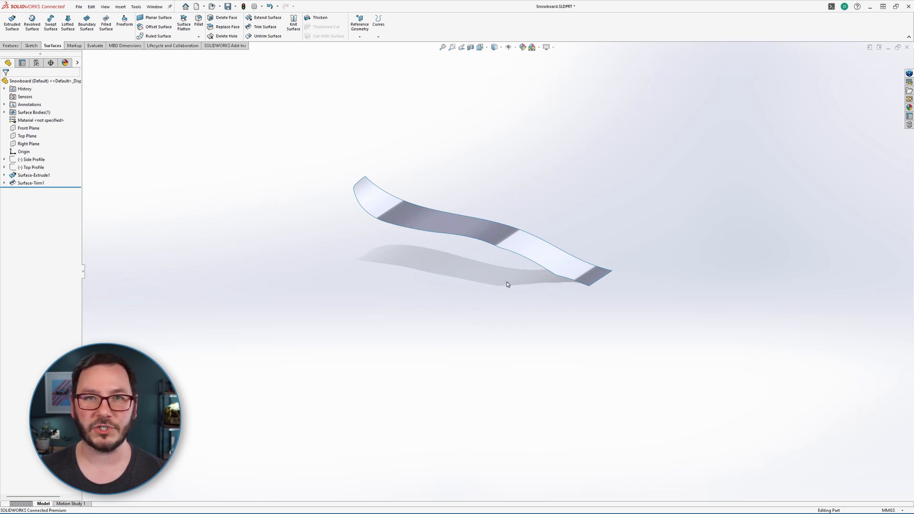
pyautogui.moveTo(512, 285); pyautogui.dragTo(508, 303, button='middle')
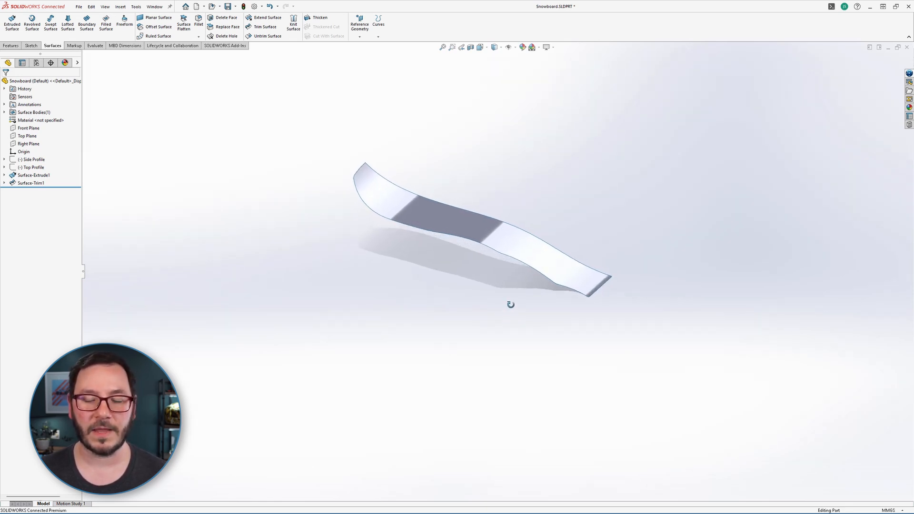
pyautogui.click(379, 219)
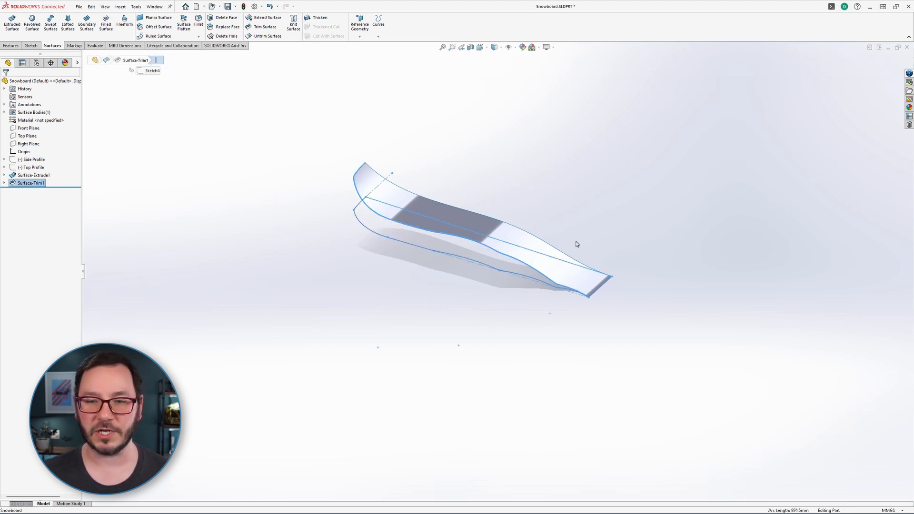
pyautogui.scroll(-3, 576, 245)
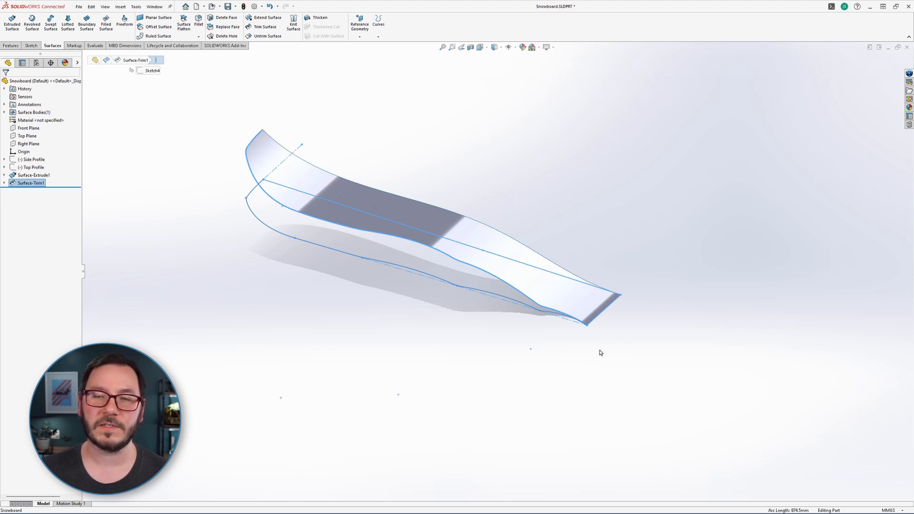
pyautogui.click(486, 379)
pyautogui.moveTo(486, 380); pyautogui.dragTo(543, 341, button='middle')
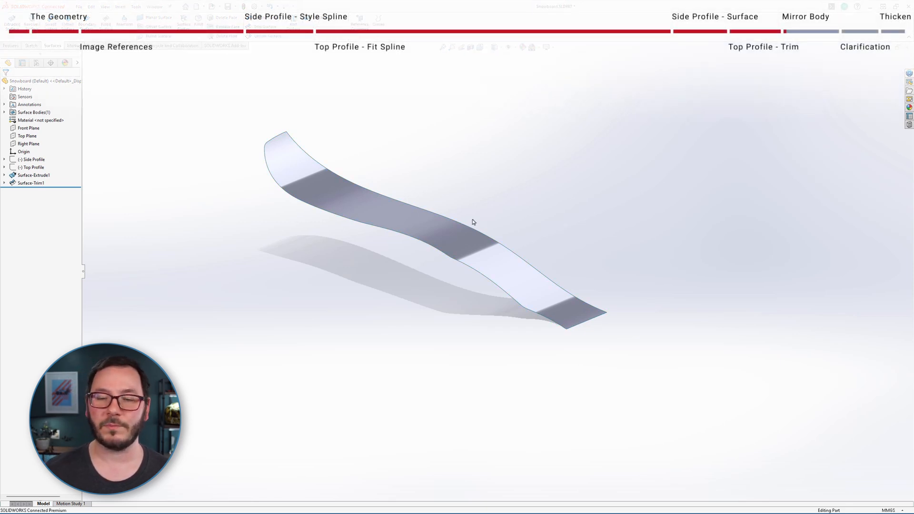
pyautogui.moveTo(474, 222)
pyautogui.mouseDown(button='middle')
pyautogui.moveTo(467, 208)
pyautogui.moveTo(468, 219)
pyautogui.mouseUp(button='middle')
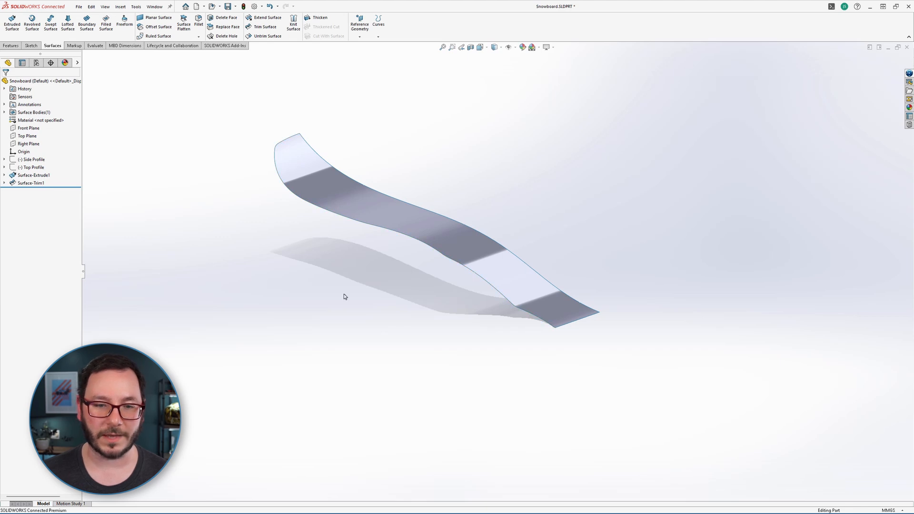
# - Mirror the trimmed surface body about the Right Plane and the Front Plane, with Knit surfaces enabled
pyautogui.write('smirror')
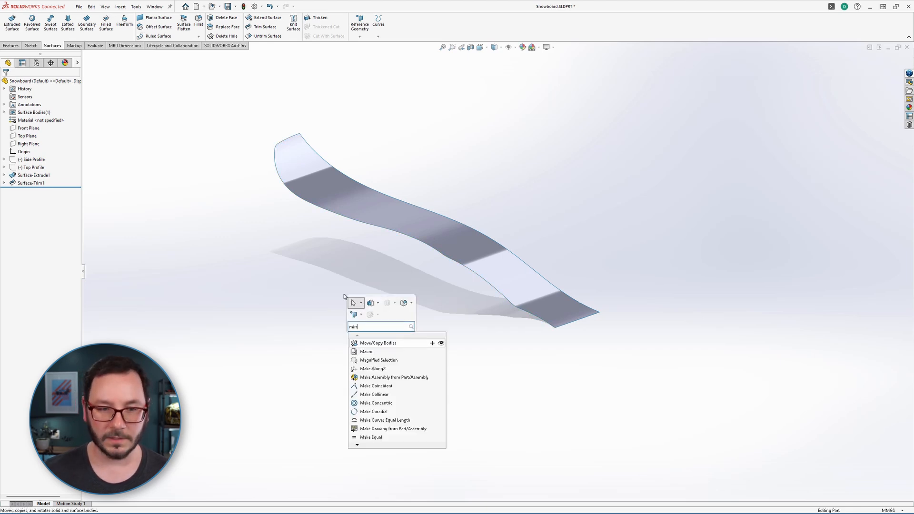
pyautogui.press('Return')
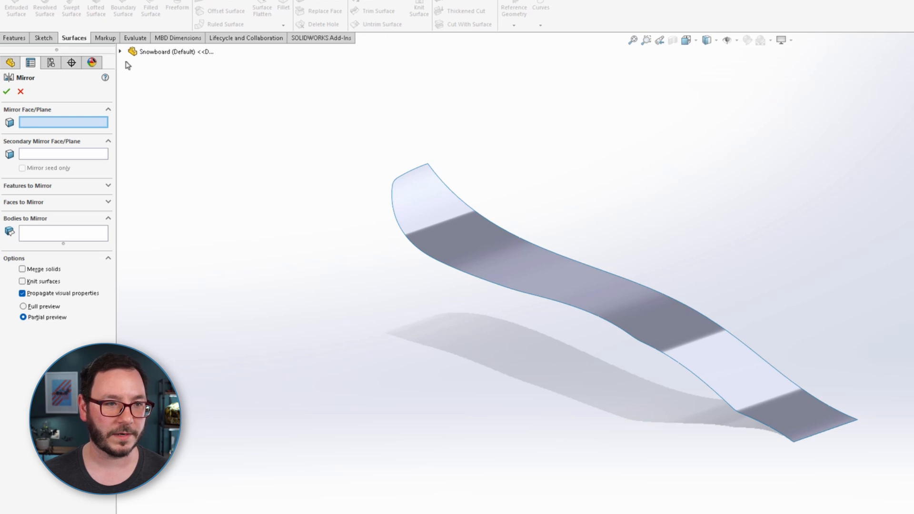
pyautogui.click(120, 51)
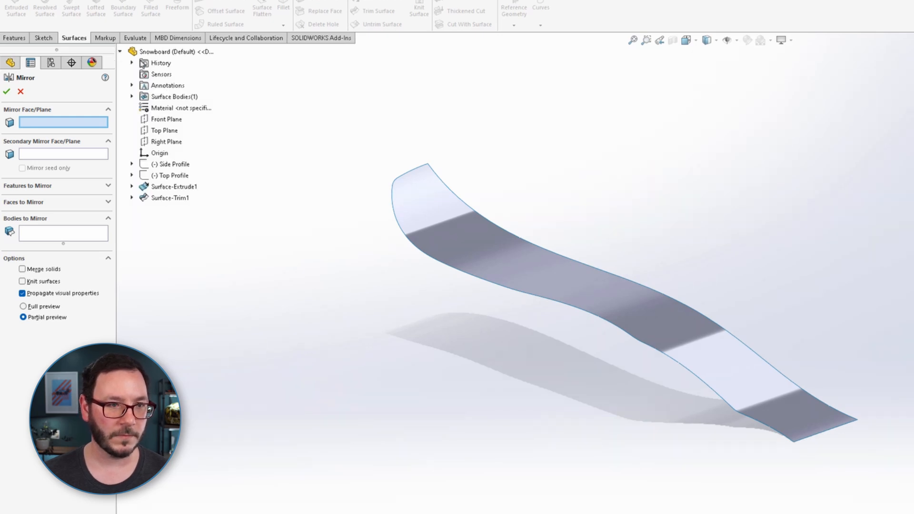
pyautogui.click(153, 143)
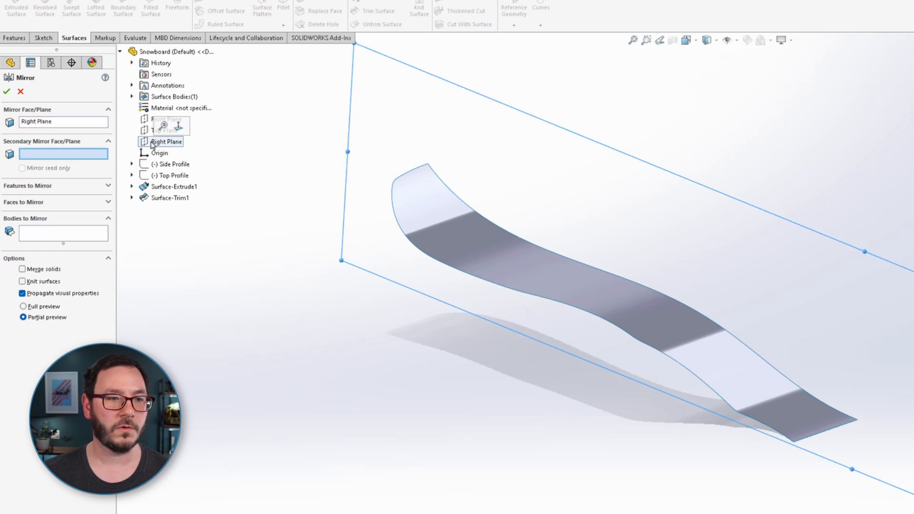
pyautogui.click(28, 155)
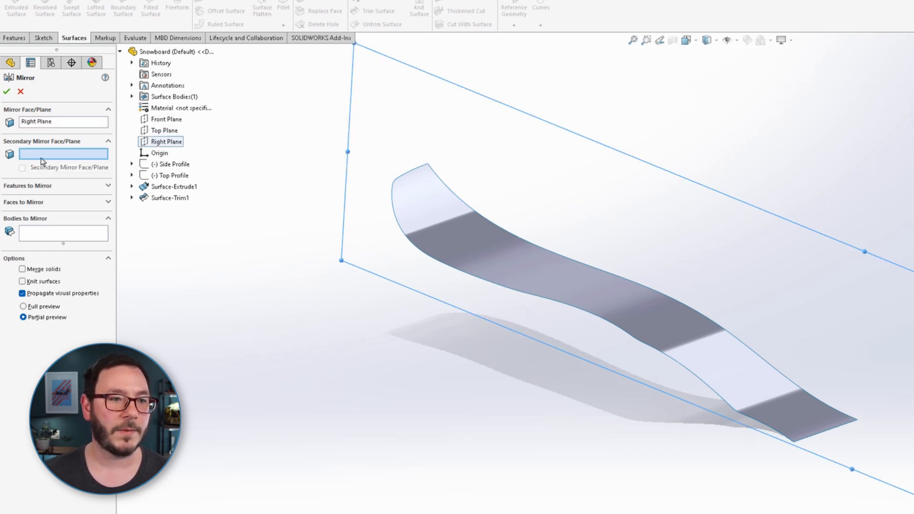
pyautogui.click(153, 120)
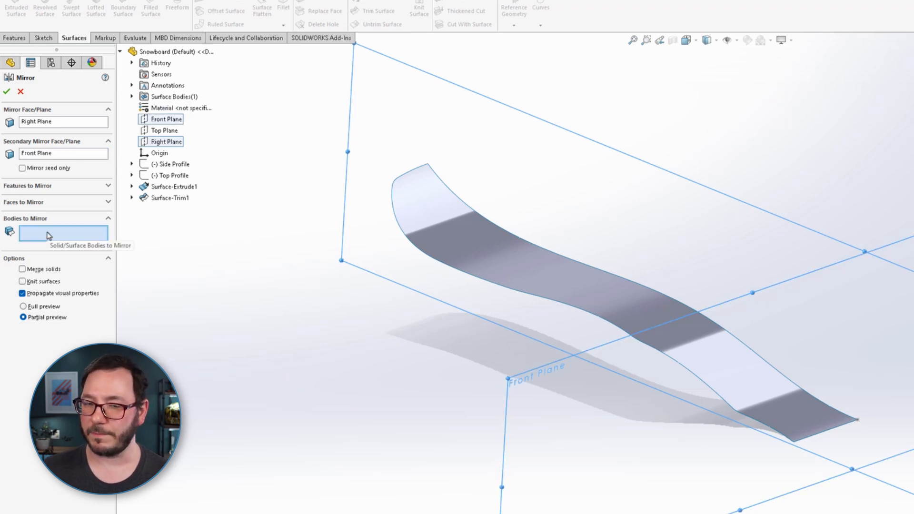
pyautogui.click(447, 233)
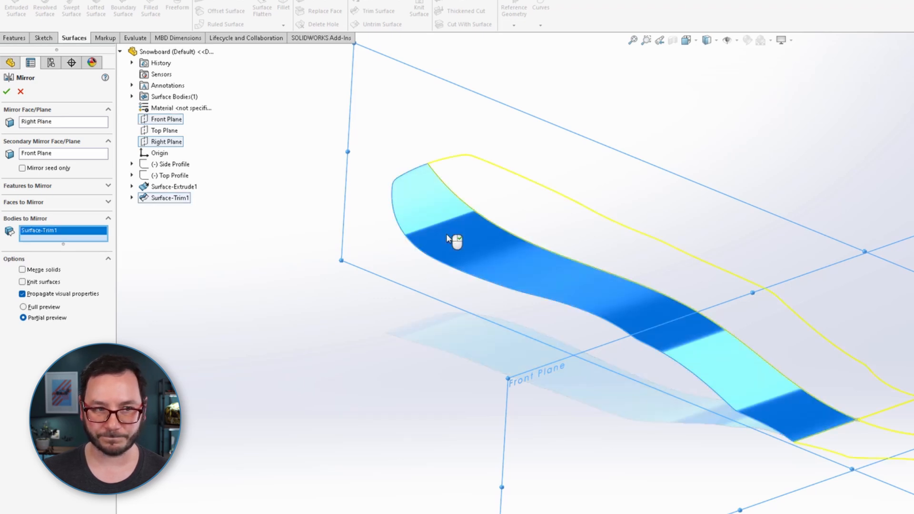
pyautogui.click(28, 283)
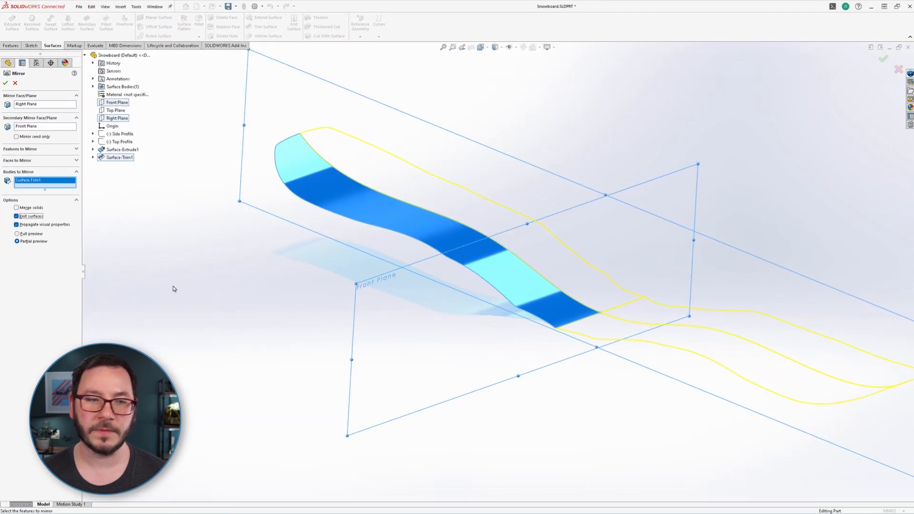
pyautogui.click(5, 83)
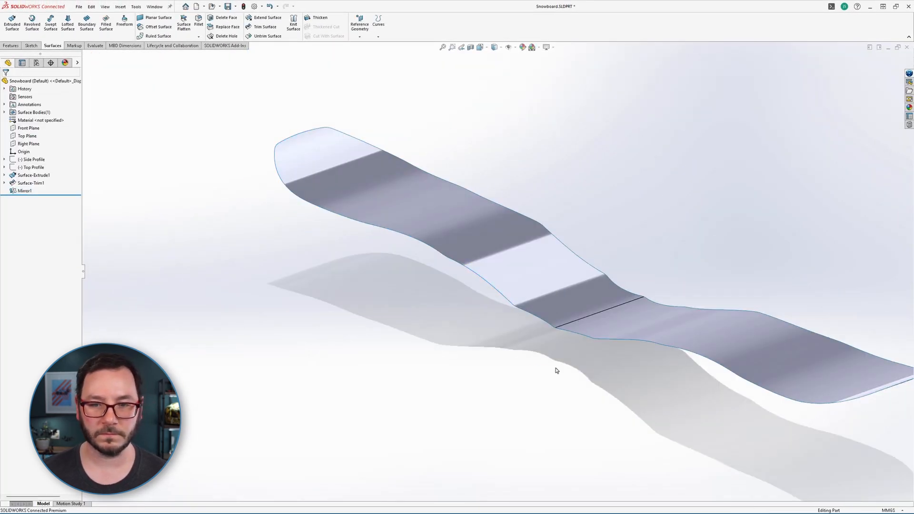
# - Examine the mirrored board surface's curvature and outline from the side, from above and at an angle
pyautogui.moveTo(556, 371)
pyautogui.mouseDown(button='middle')
pyautogui.moveTo(559, 353)
pyautogui.moveTo(492, 344)
pyautogui.moveTo(612, 284)
pyautogui.moveTo(611, 292)
pyautogui.mouseUp(button='middle')
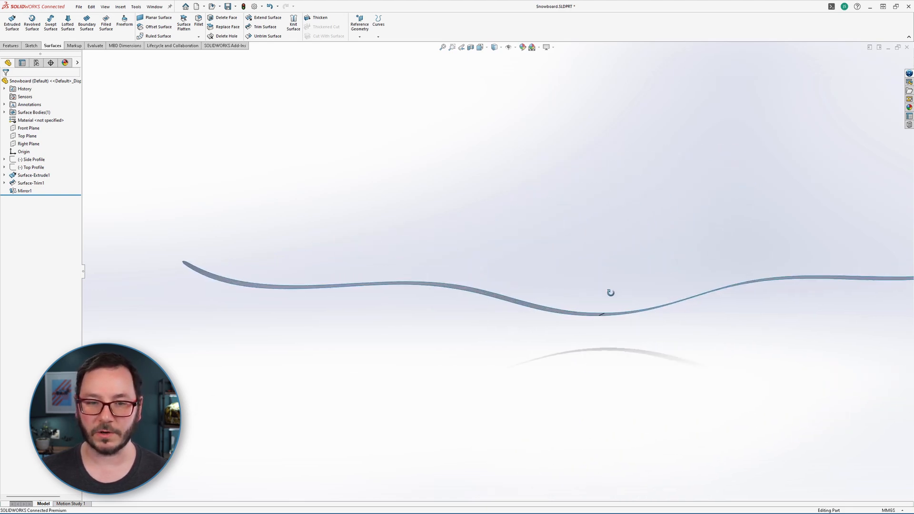
pyautogui.press('space')
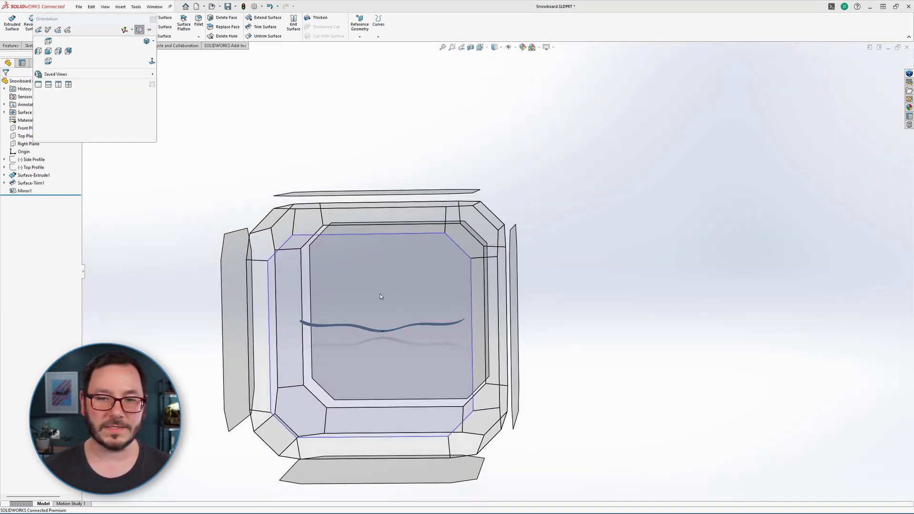
pyautogui.click(380, 295)
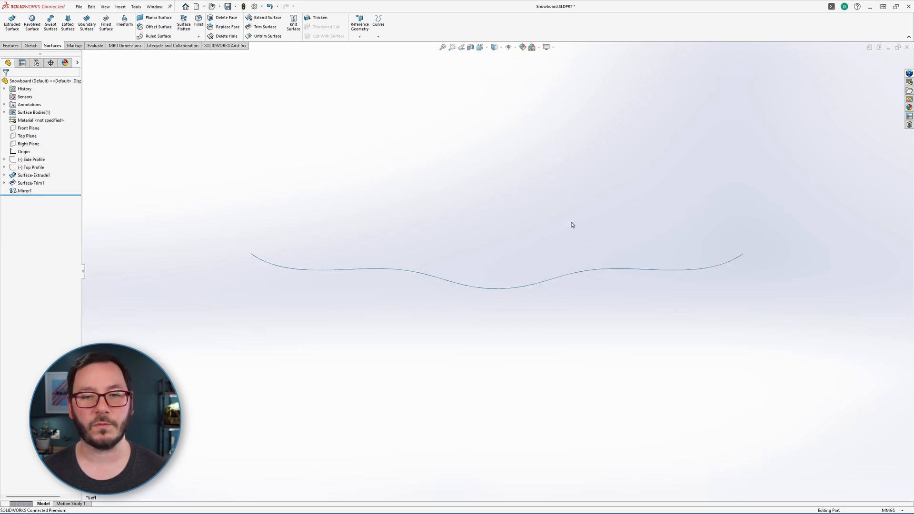
pyautogui.moveTo(572, 225); pyautogui.dragTo(447, 310, button='middle')
pyautogui.press('space')
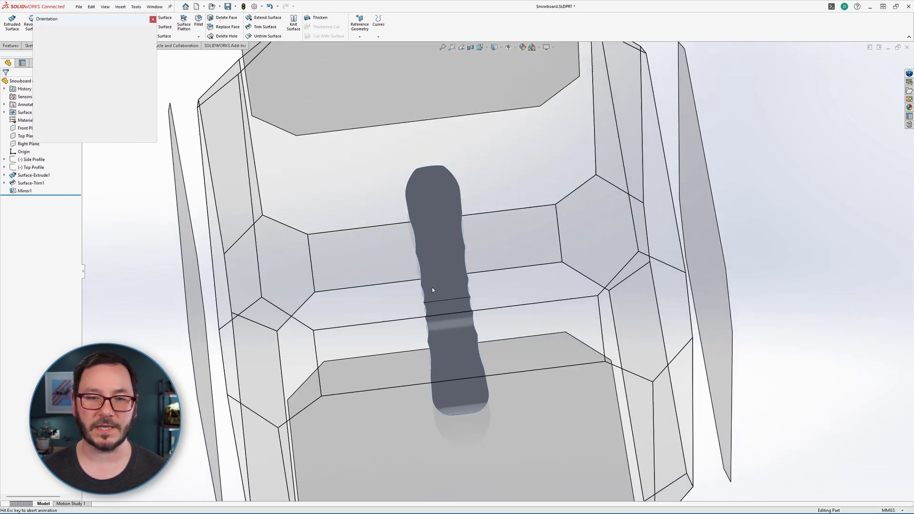
pyautogui.click(432, 290)
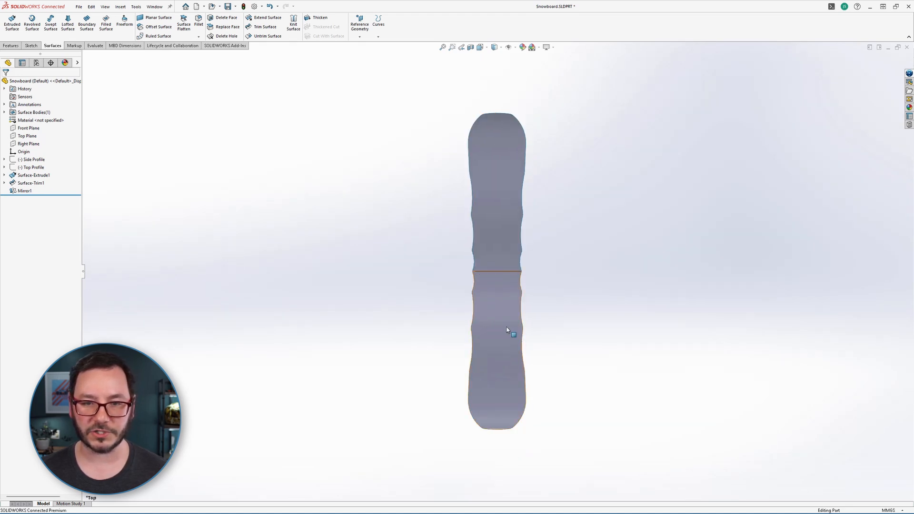
pyautogui.moveTo(512, 340); pyautogui.dragTo(532, 181, button='middle')
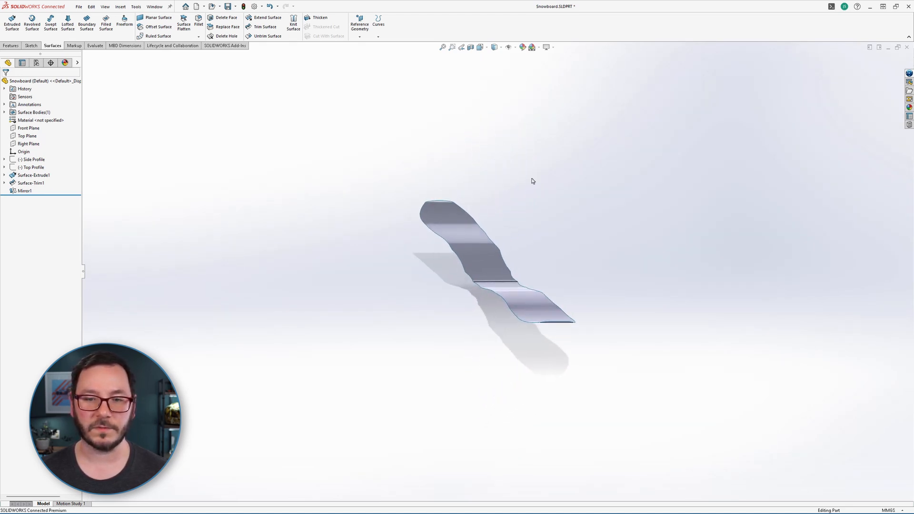
pyautogui.moveTo(527, 270); pyautogui.dragTo(480, 306, button='middle')
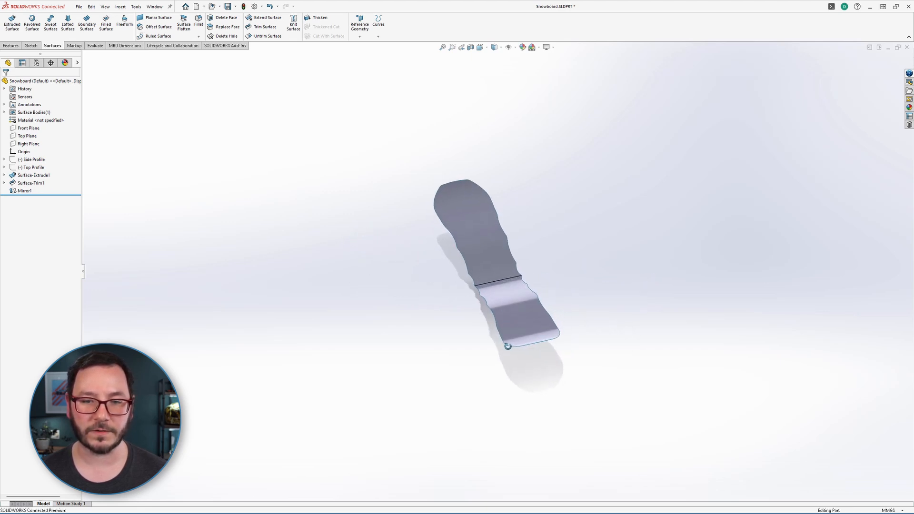
pyautogui.scroll(-5, 481, 305)
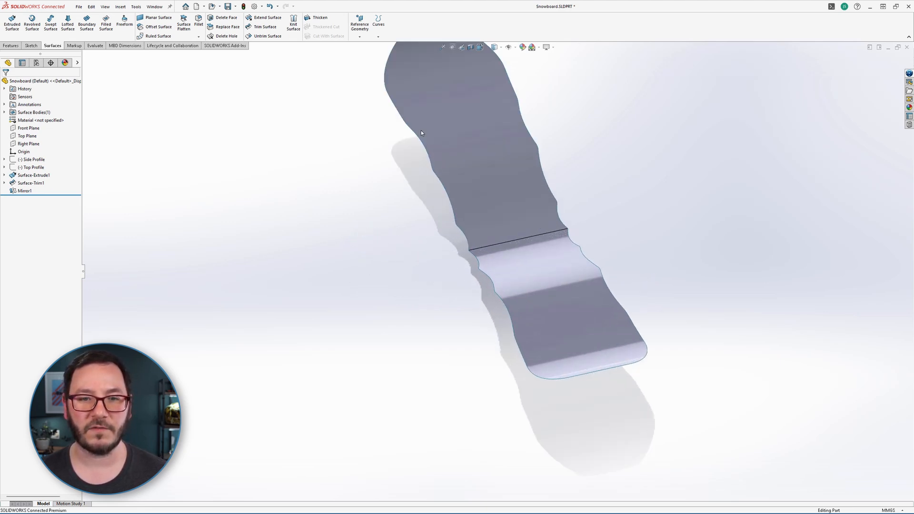
pyautogui.scroll(2, 429, 108)
pyautogui.moveTo(489, 128); pyautogui.dragTo(607, 245, button='middle')
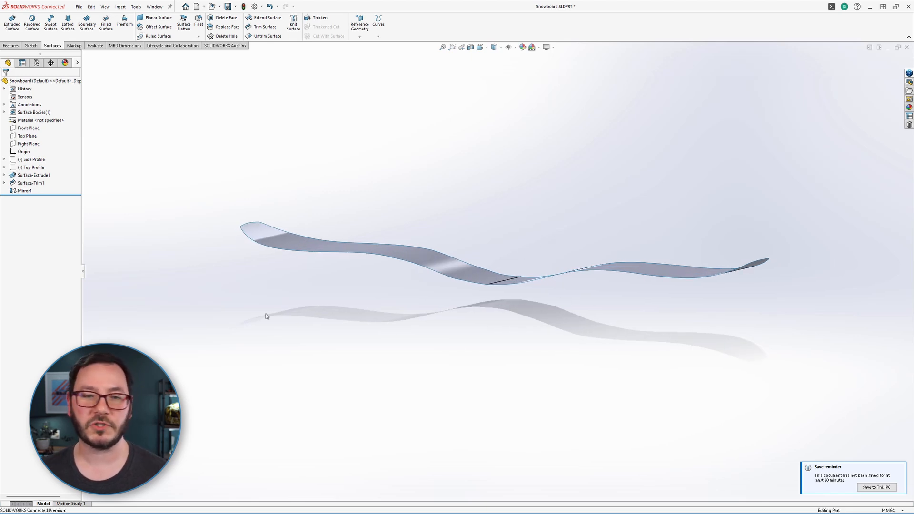
# - Flatten the side-profile spline in the extruded surface's sketch by lowering its tip and moving two control vertices to about (294, 105) and (582, -65) mm
pyautogui.click(5, 176)
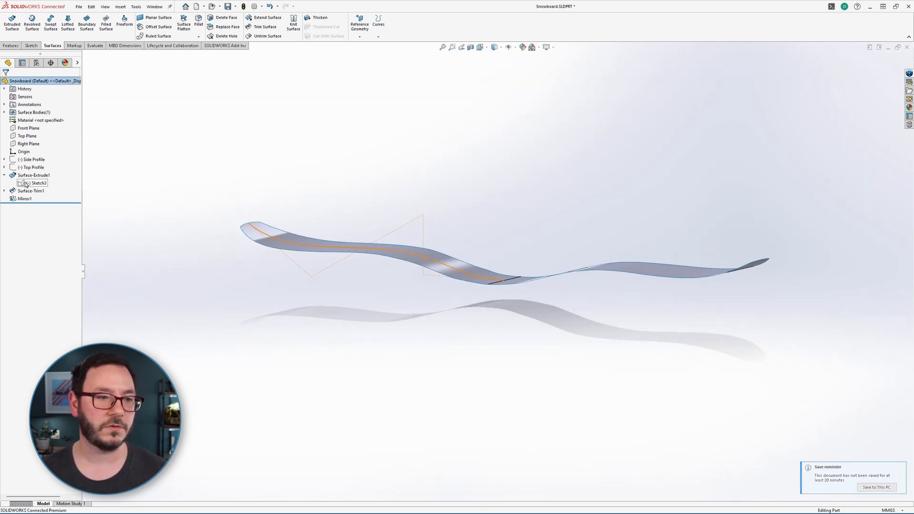
pyautogui.click(27, 184)
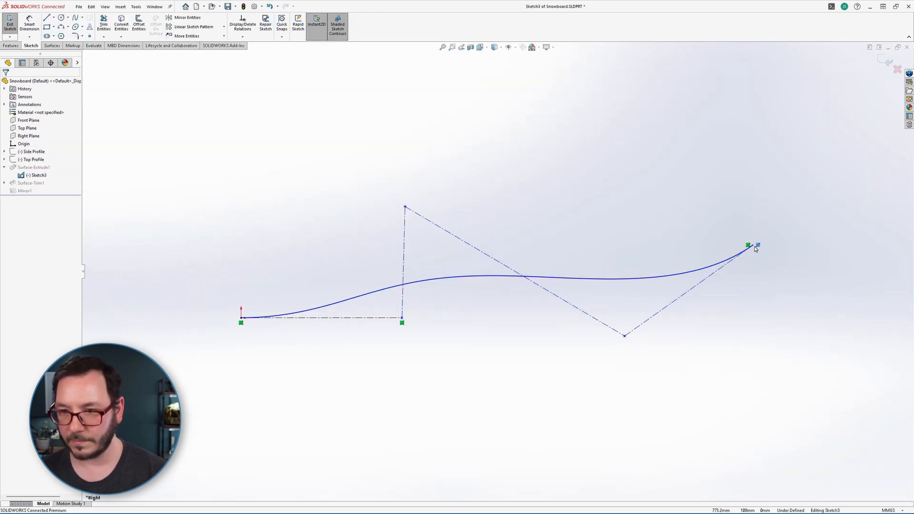
pyautogui.moveTo(753, 246); pyautogui.dragTo(751, 279)
pyautogui.moveTo(404, 207); pyautogui.dragTo(436, 248)
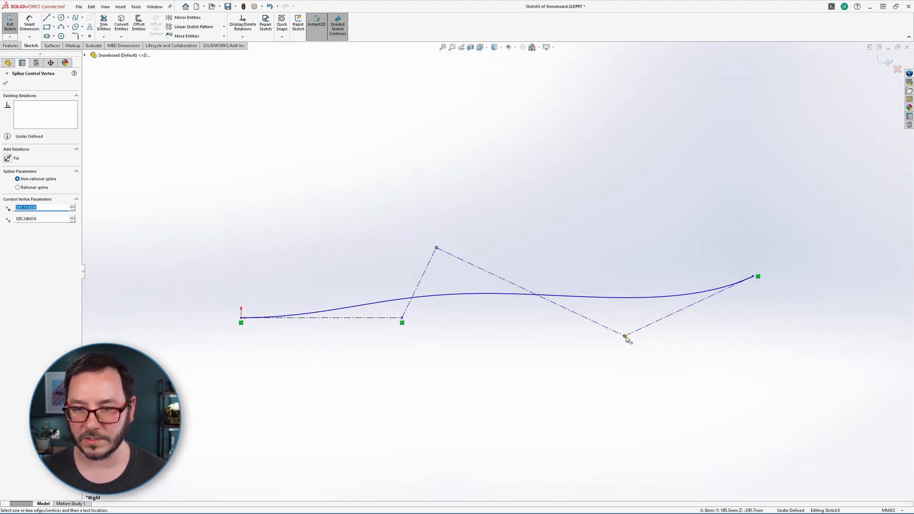
pyautogui.moveTo(625, 337); pyautogui.dragTo(628, 361)
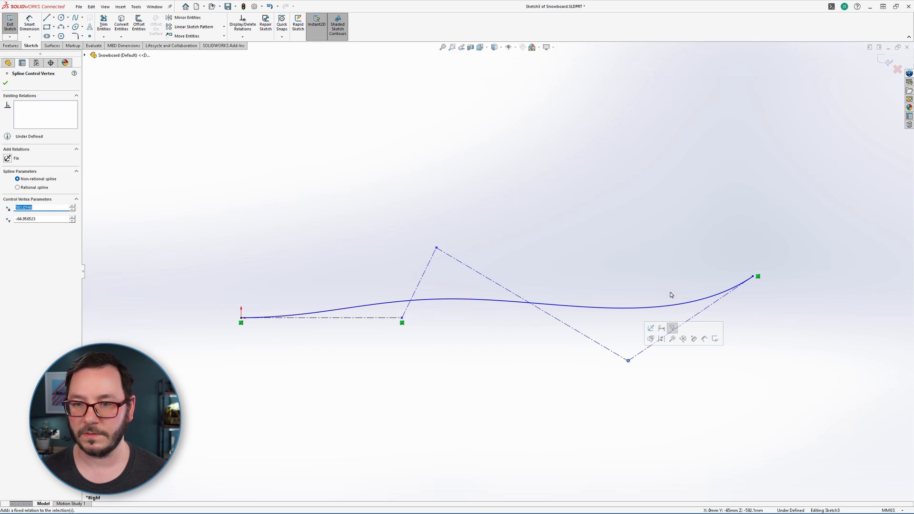
pyautogui.click(882, 64)
pyautogui.scroll(5, 365, 216)
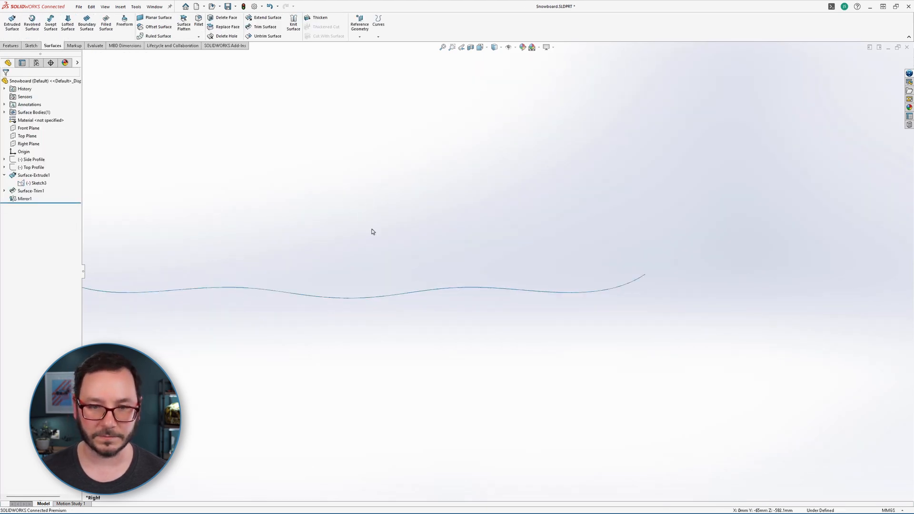
pyautogui.moveTo(350, 239); pyautogui.dragTo(322, 318, button='middle')
pyautogui.scroll(-3, 344, 324)
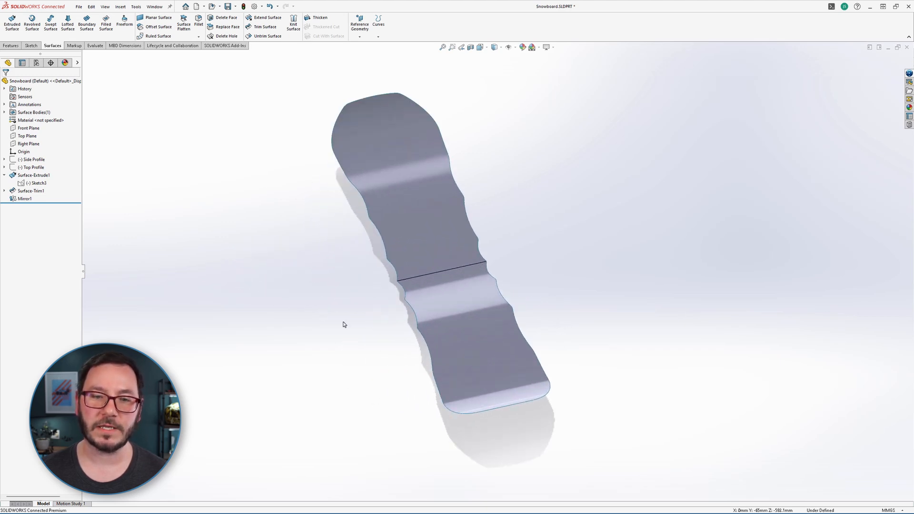
pyautogui.moveTo(482, 331); pyautogui.dragTo(492, 273, button='middle')
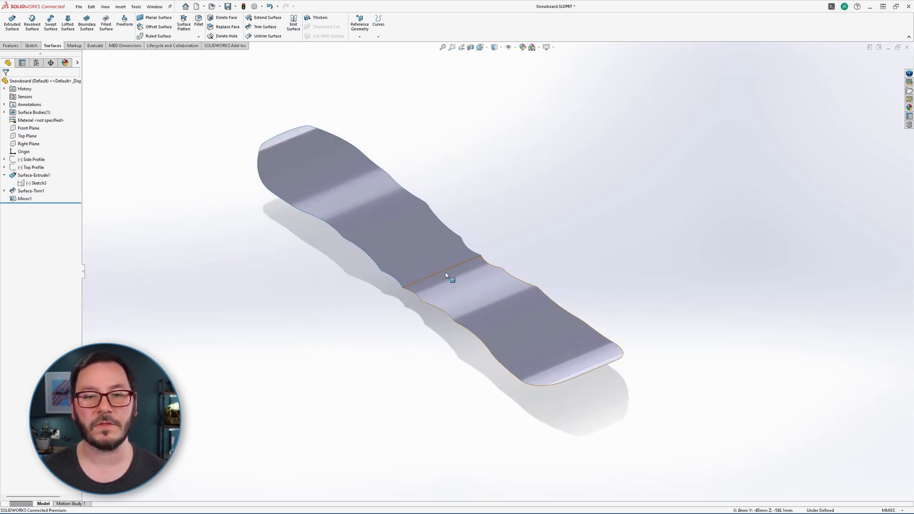
pyautogui.scroll(-2, 400, 215)
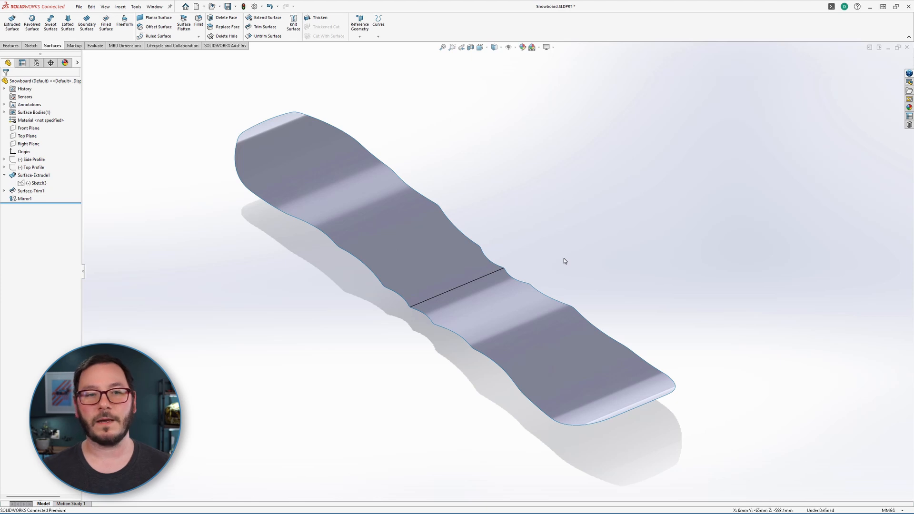